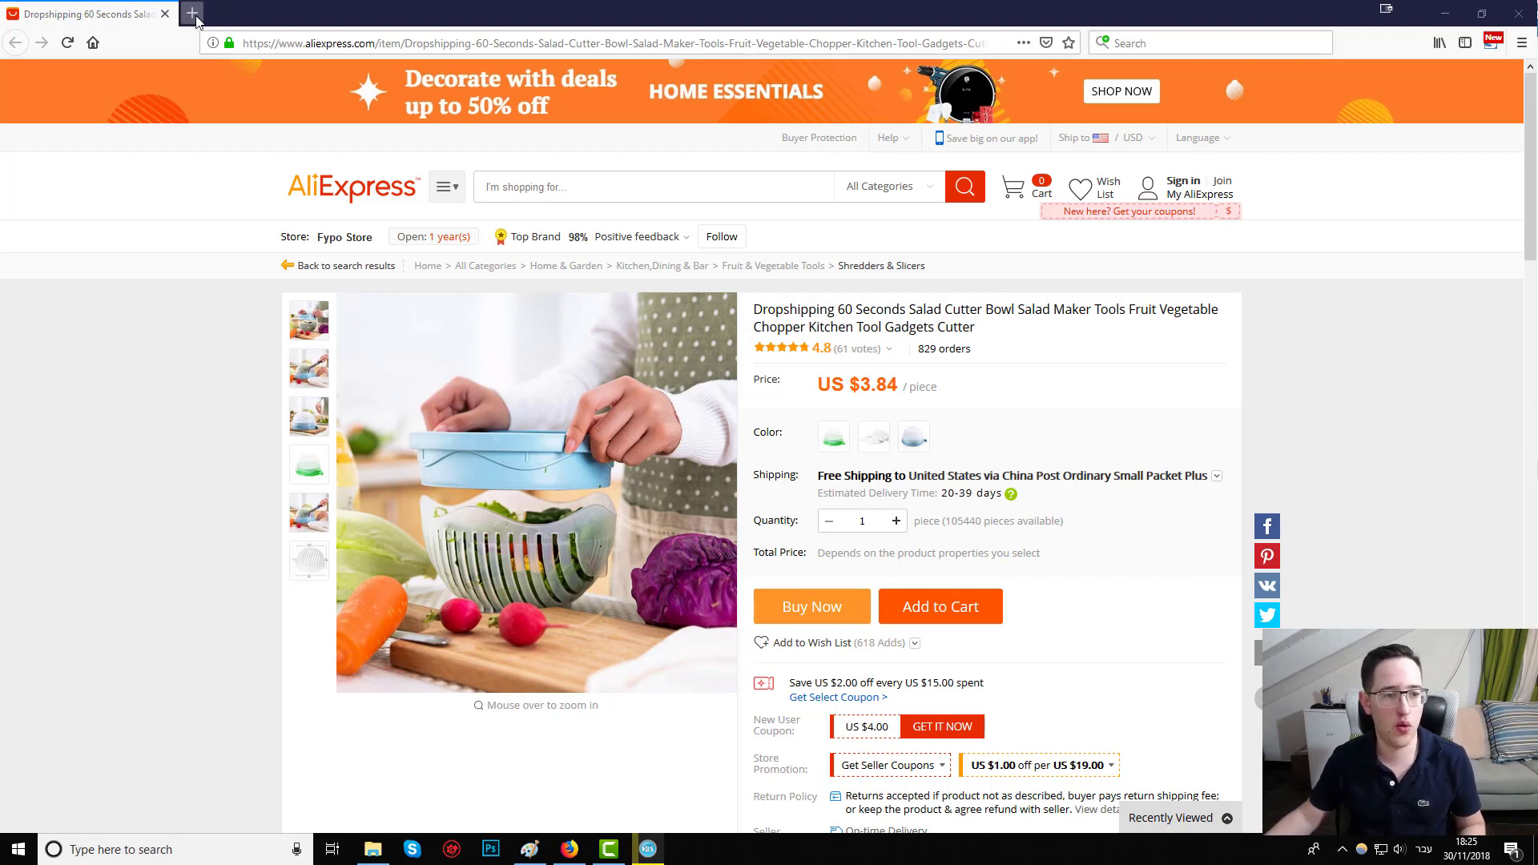
Step: Search Google for "google adwords keyword planner" in a new browser tab
click(197, 16)
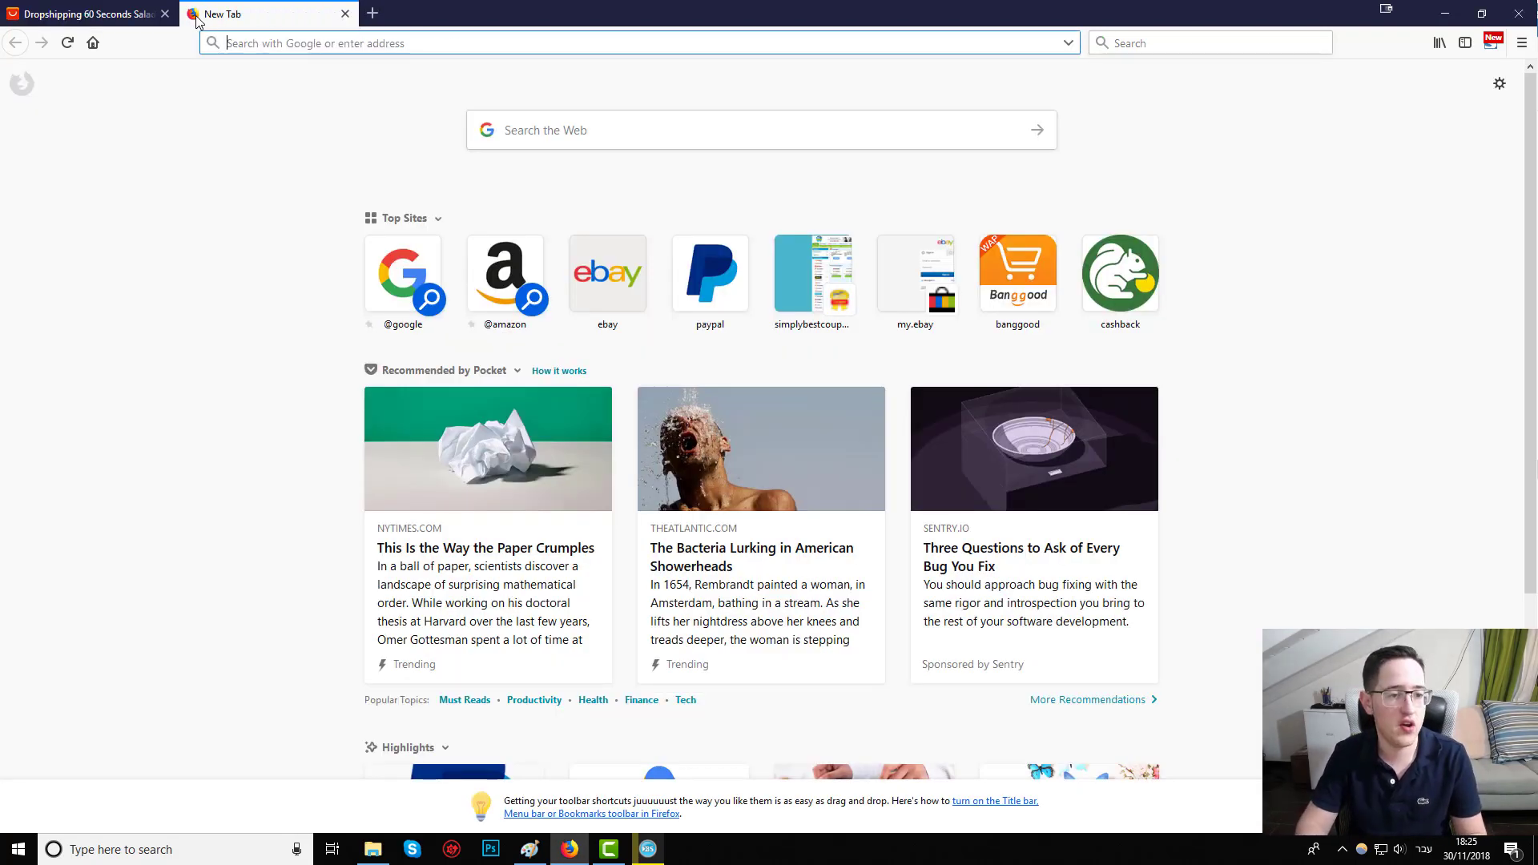
text(goog)
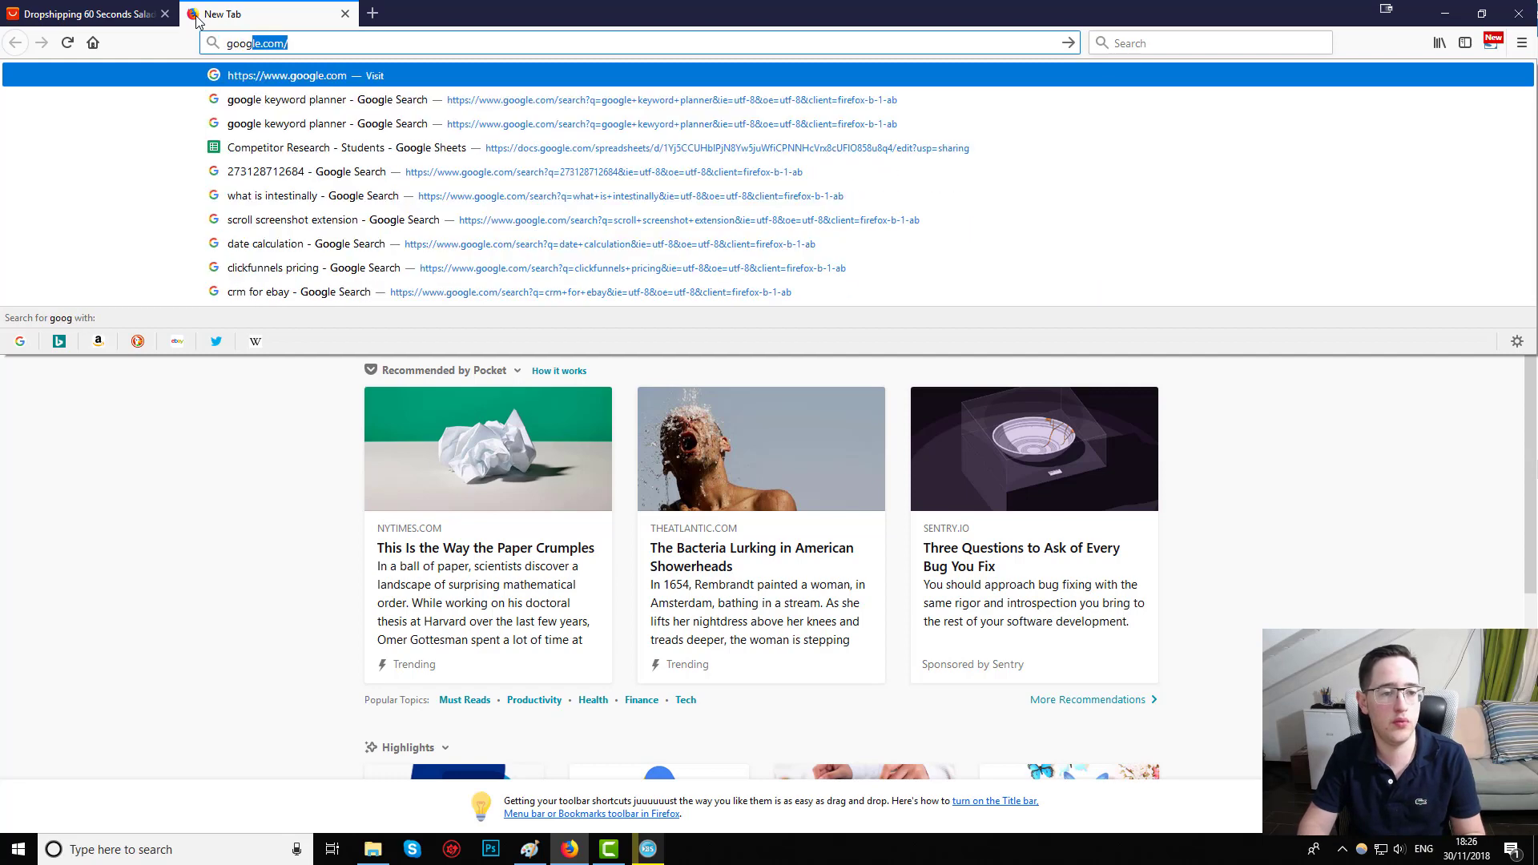
text(le ar)
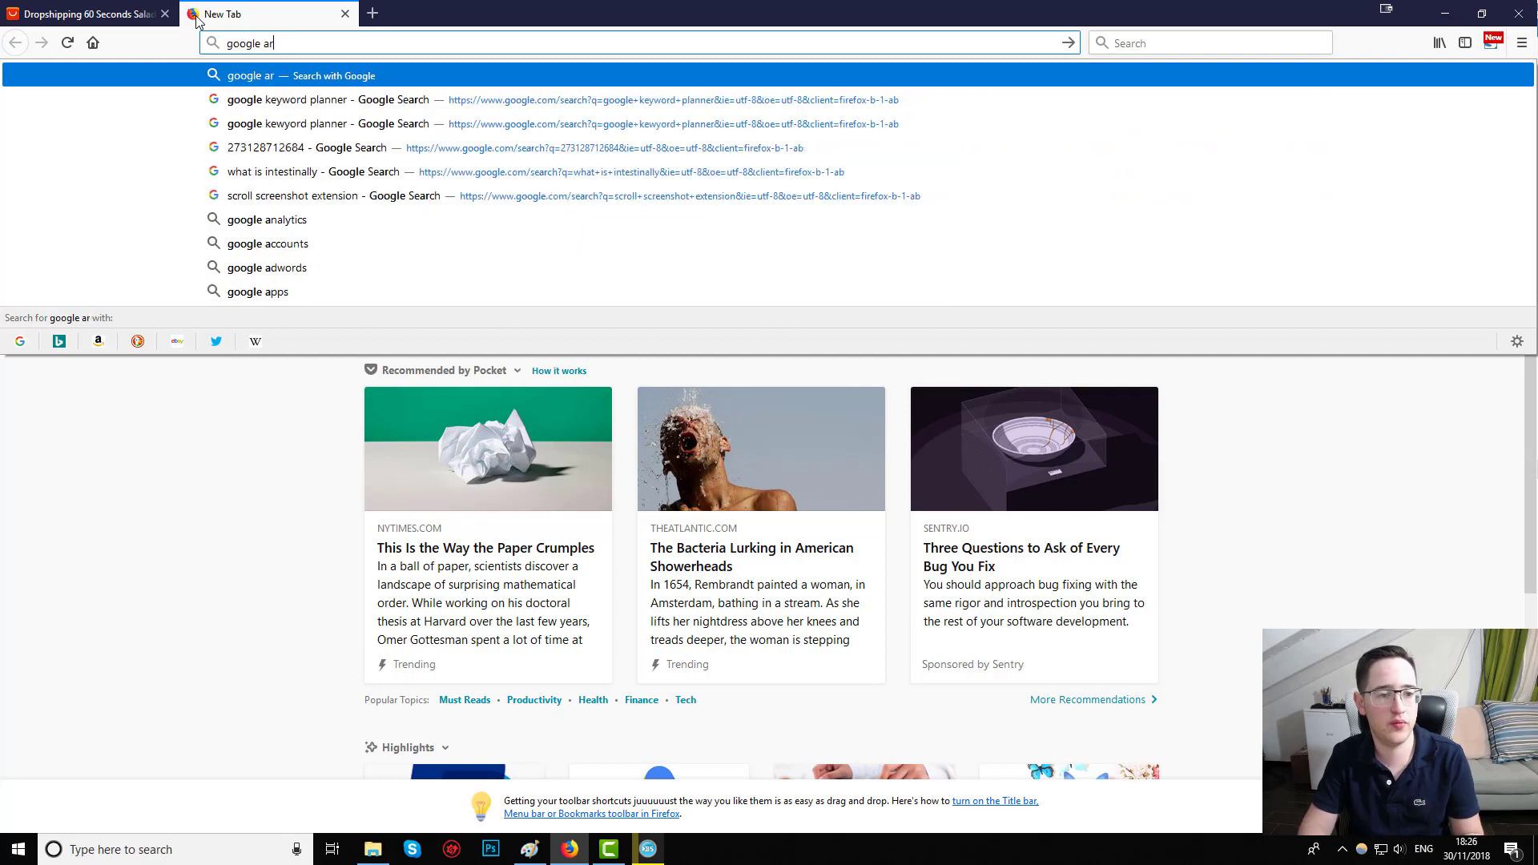
key(BackSpace)
key(BackSpace)
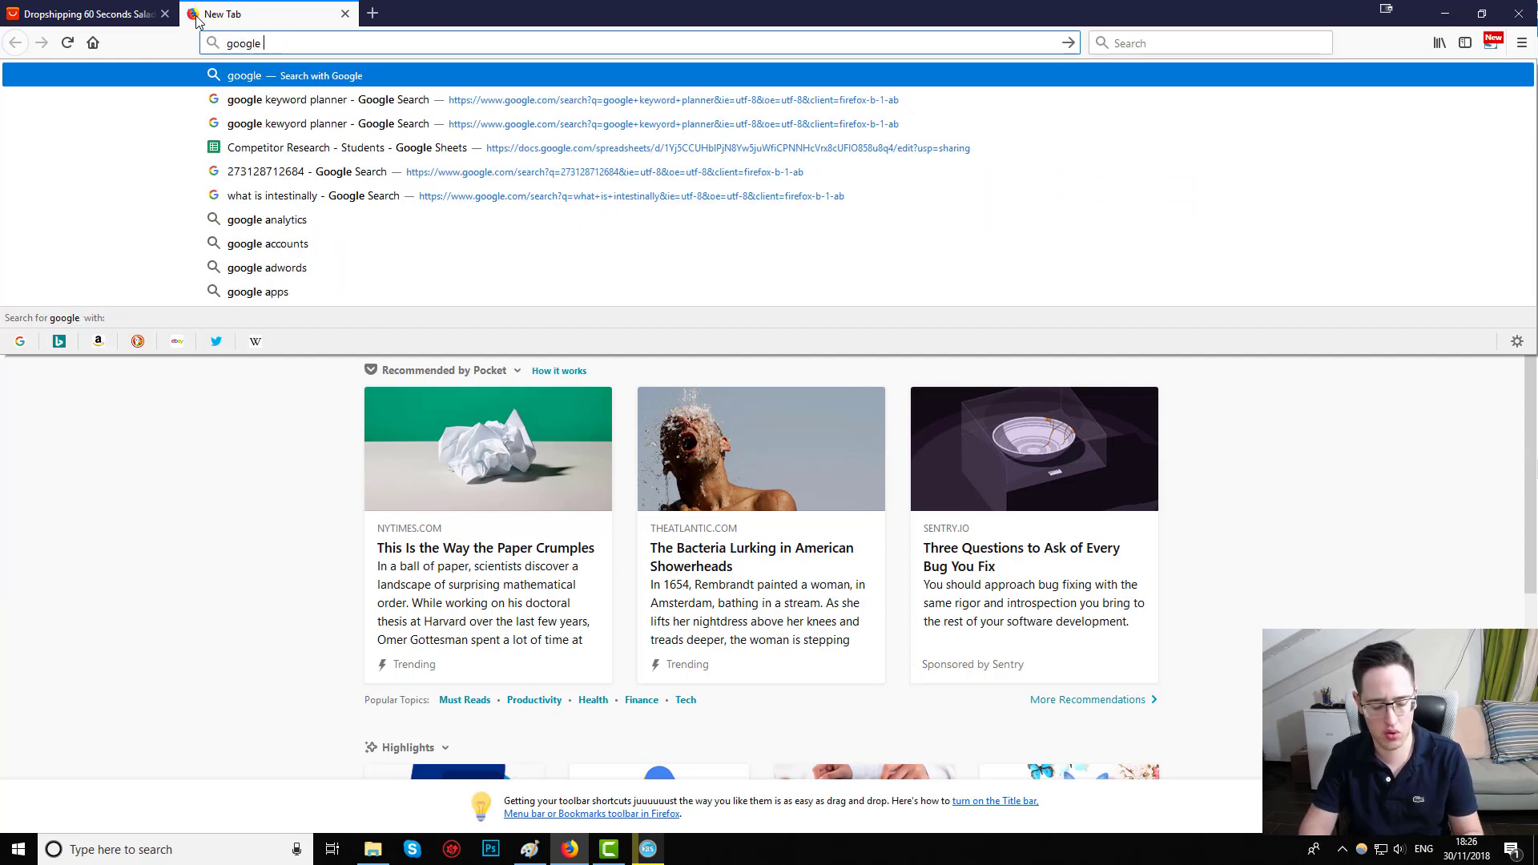
text(adword)
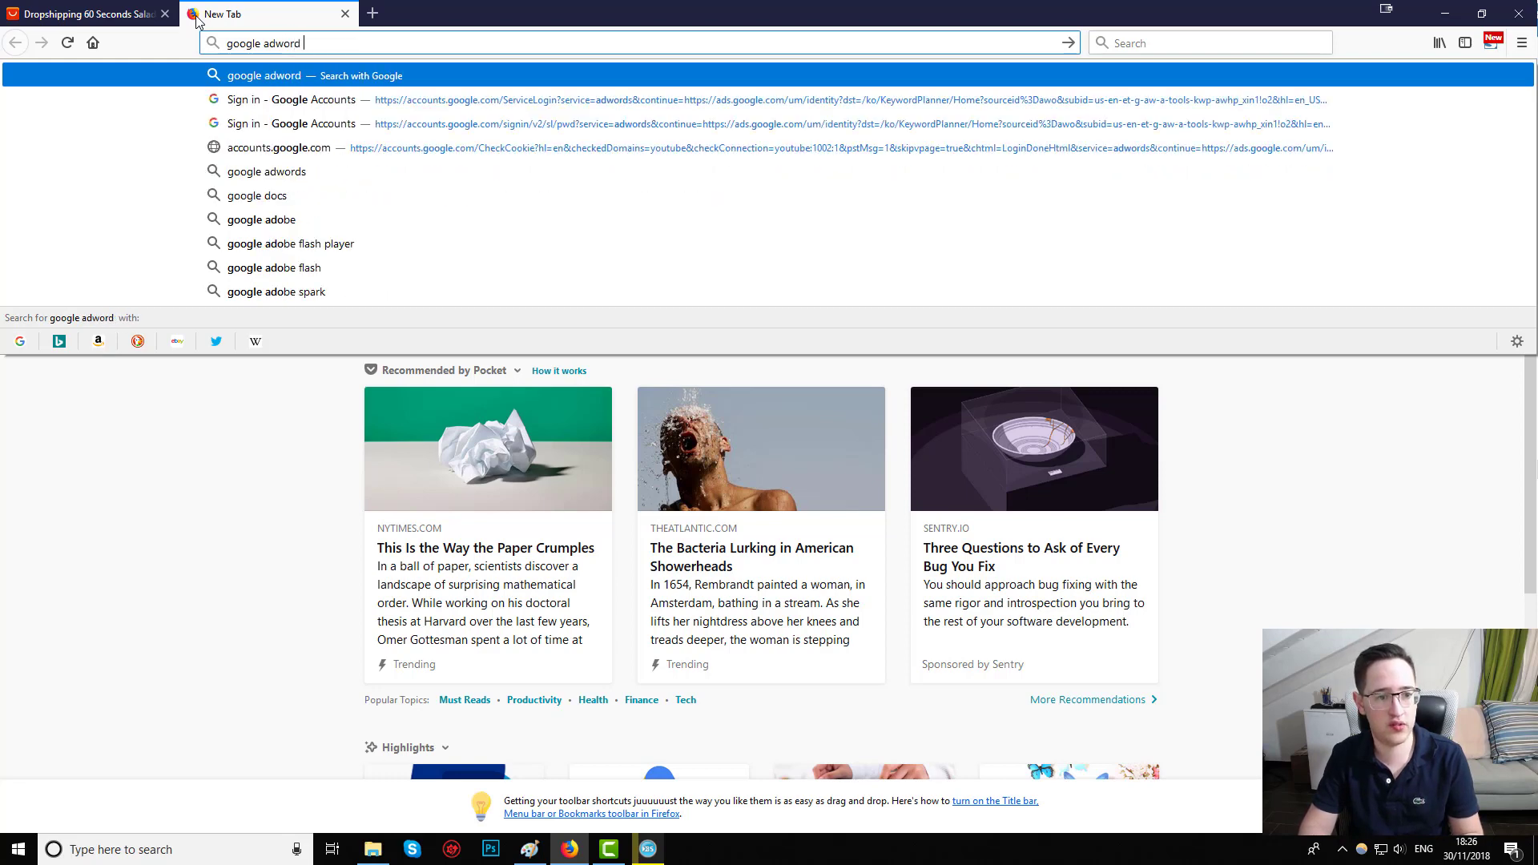
text(s keywor)
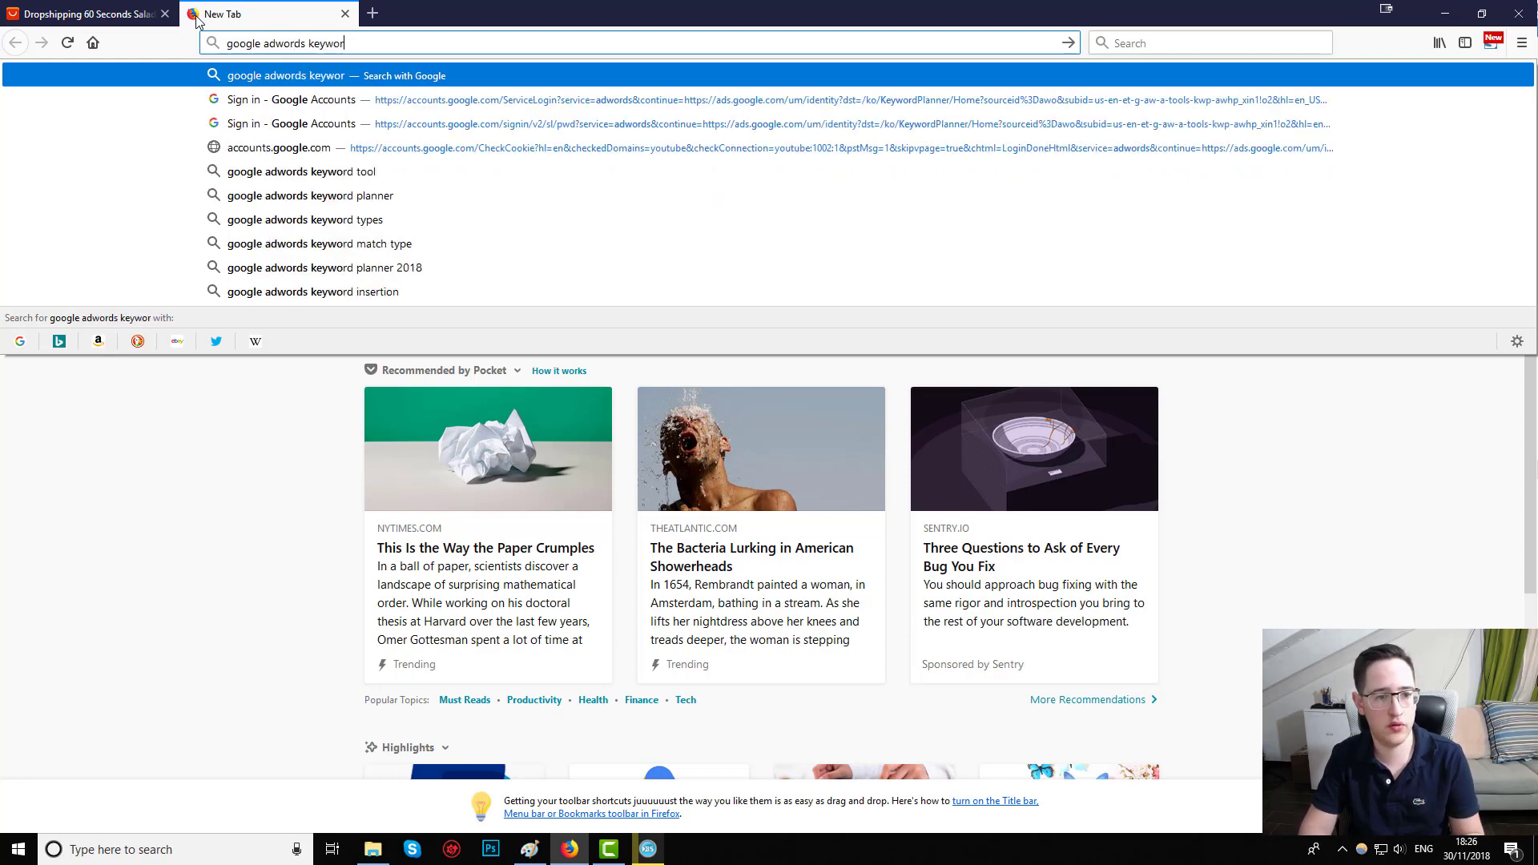
text(d planner)
key(Return)
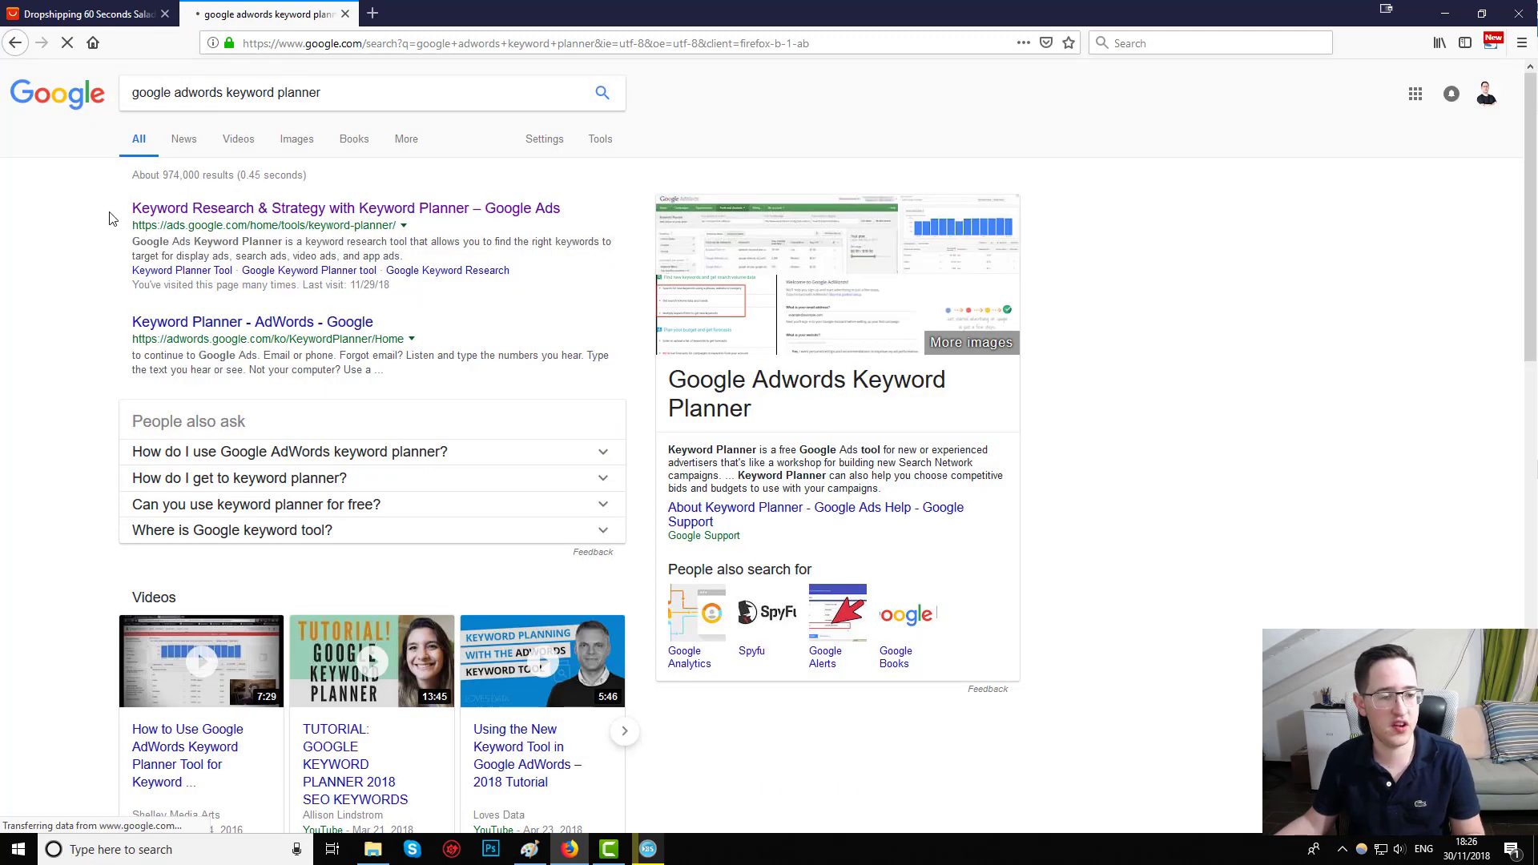
Step: Open the search result "Keyword Research & Strategy with Keyword Planner – Google Ads"
drag(112, 218, 189, 210)
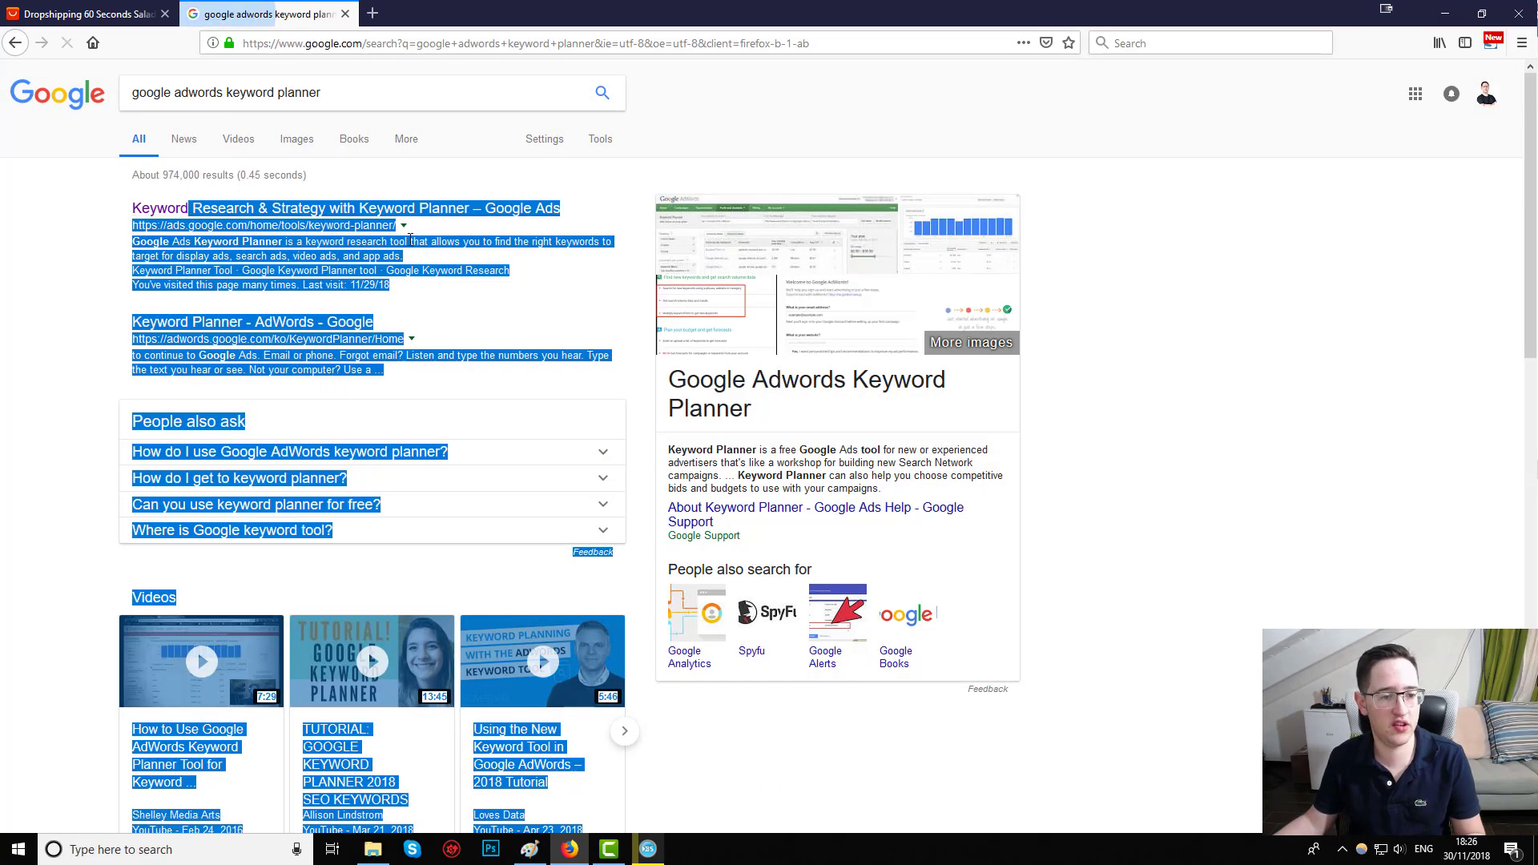
click(373, 191)
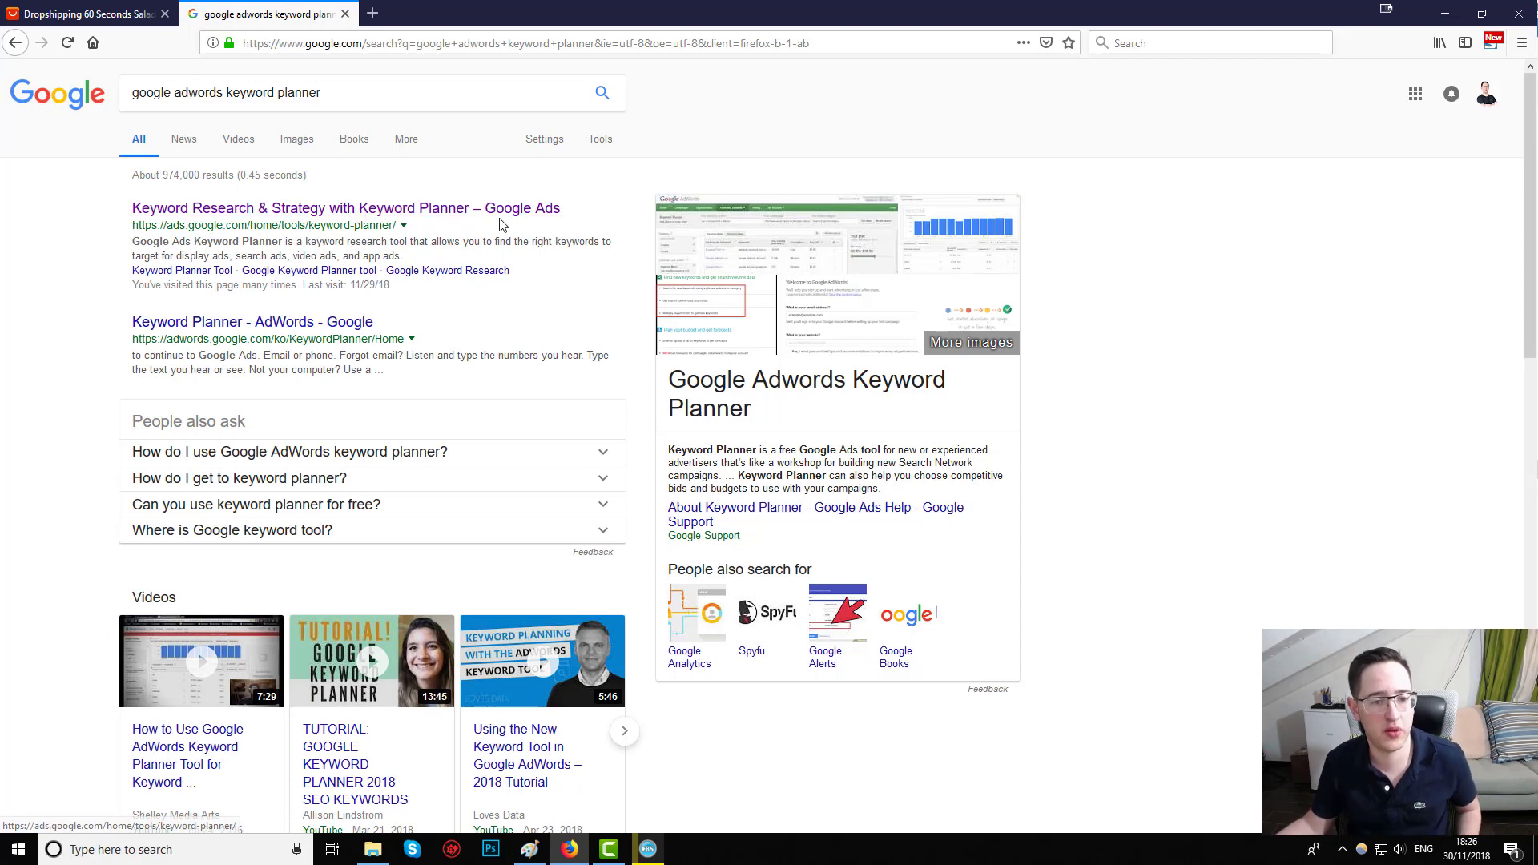
click(352, 231)
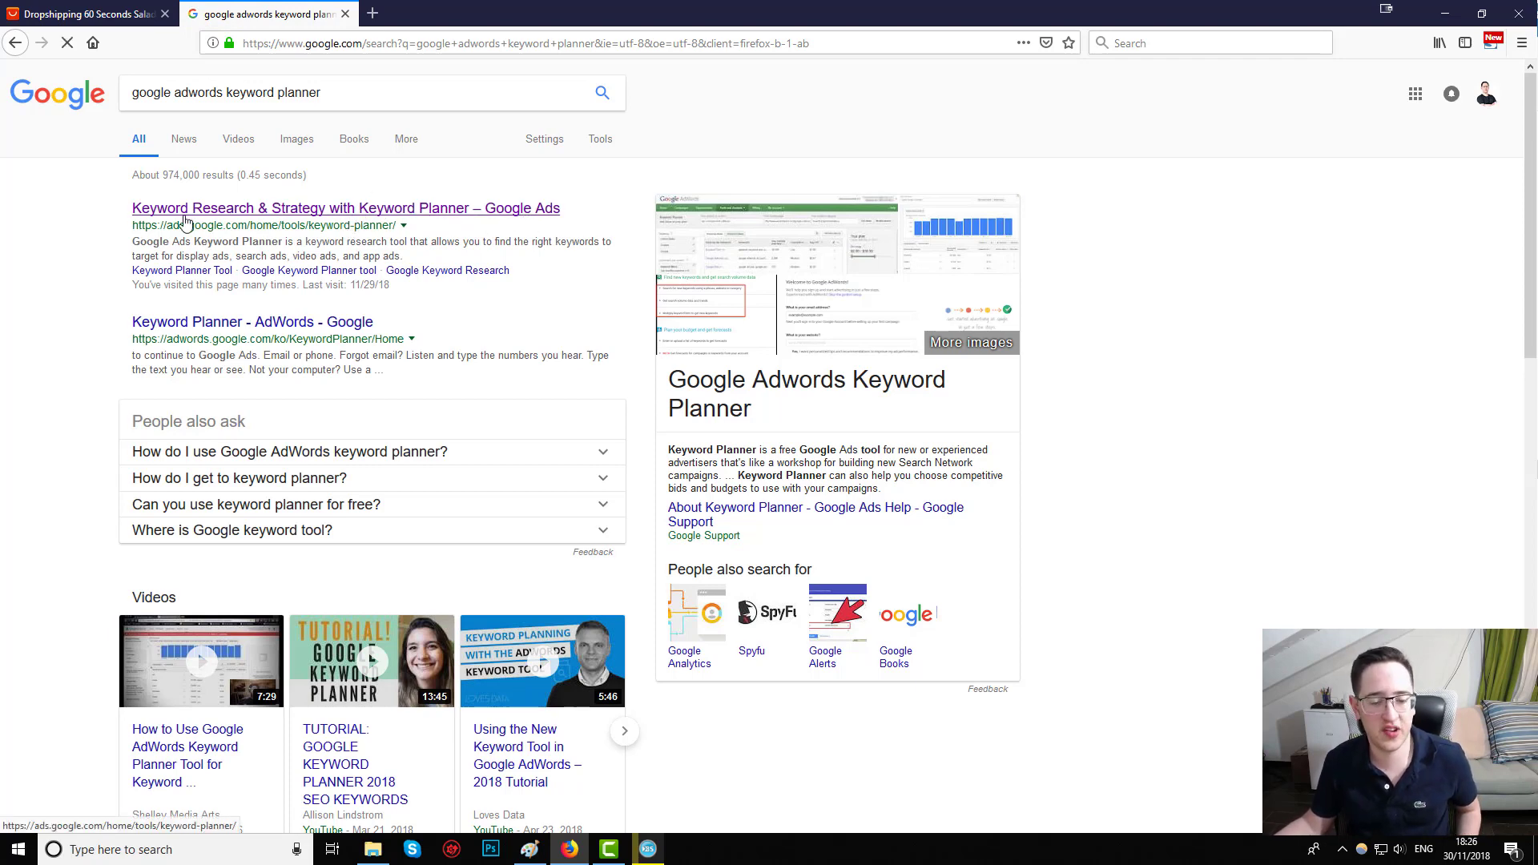
click(272, 214)
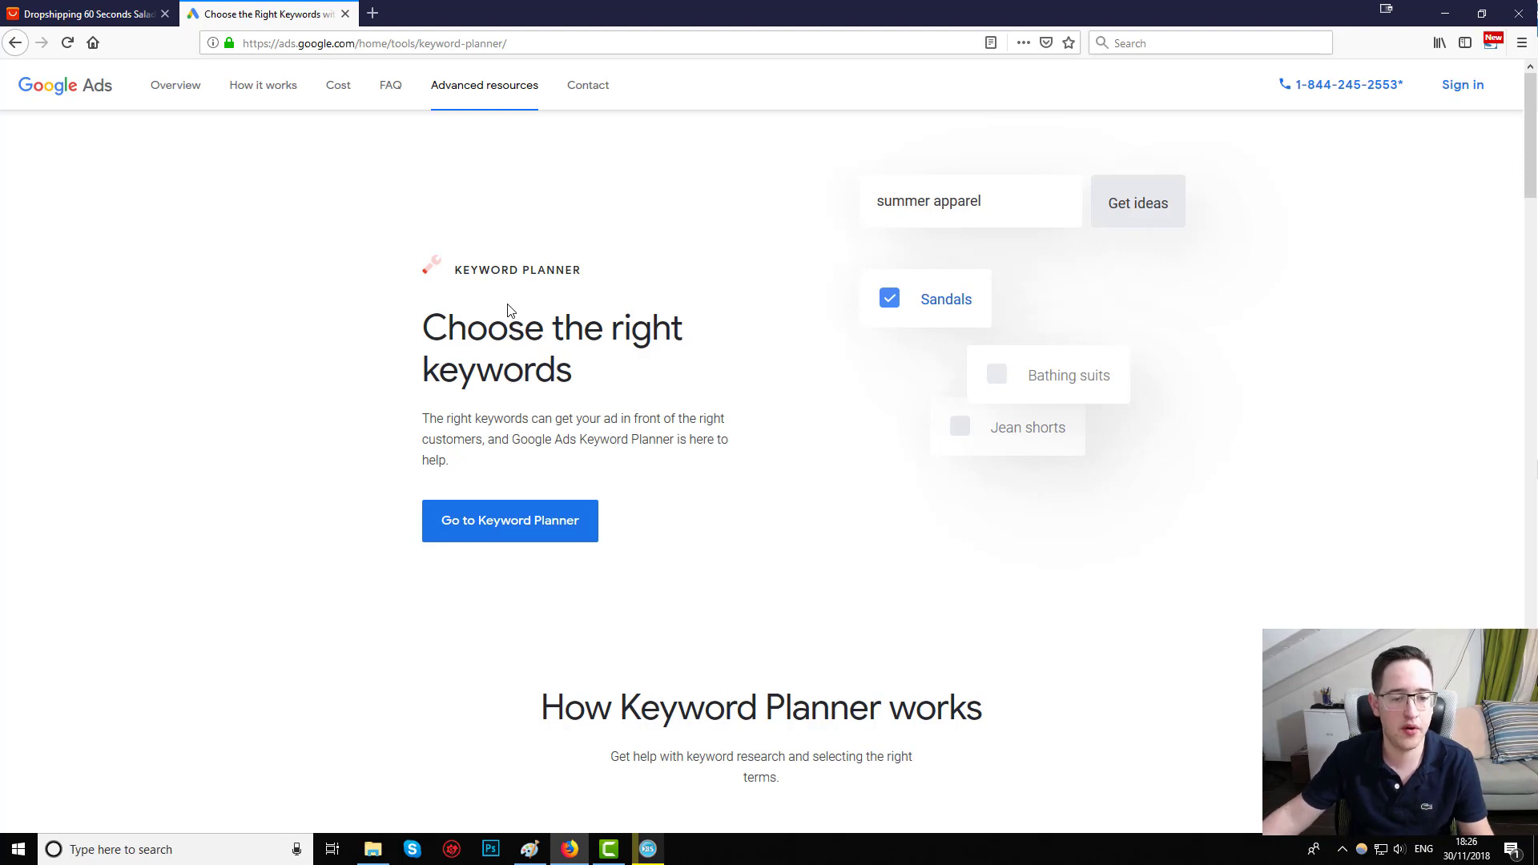
Step: Go to the Keyword Planner tool and start the Find new keywords option
drag(479, 337, 638, 405)
click(497, 467)
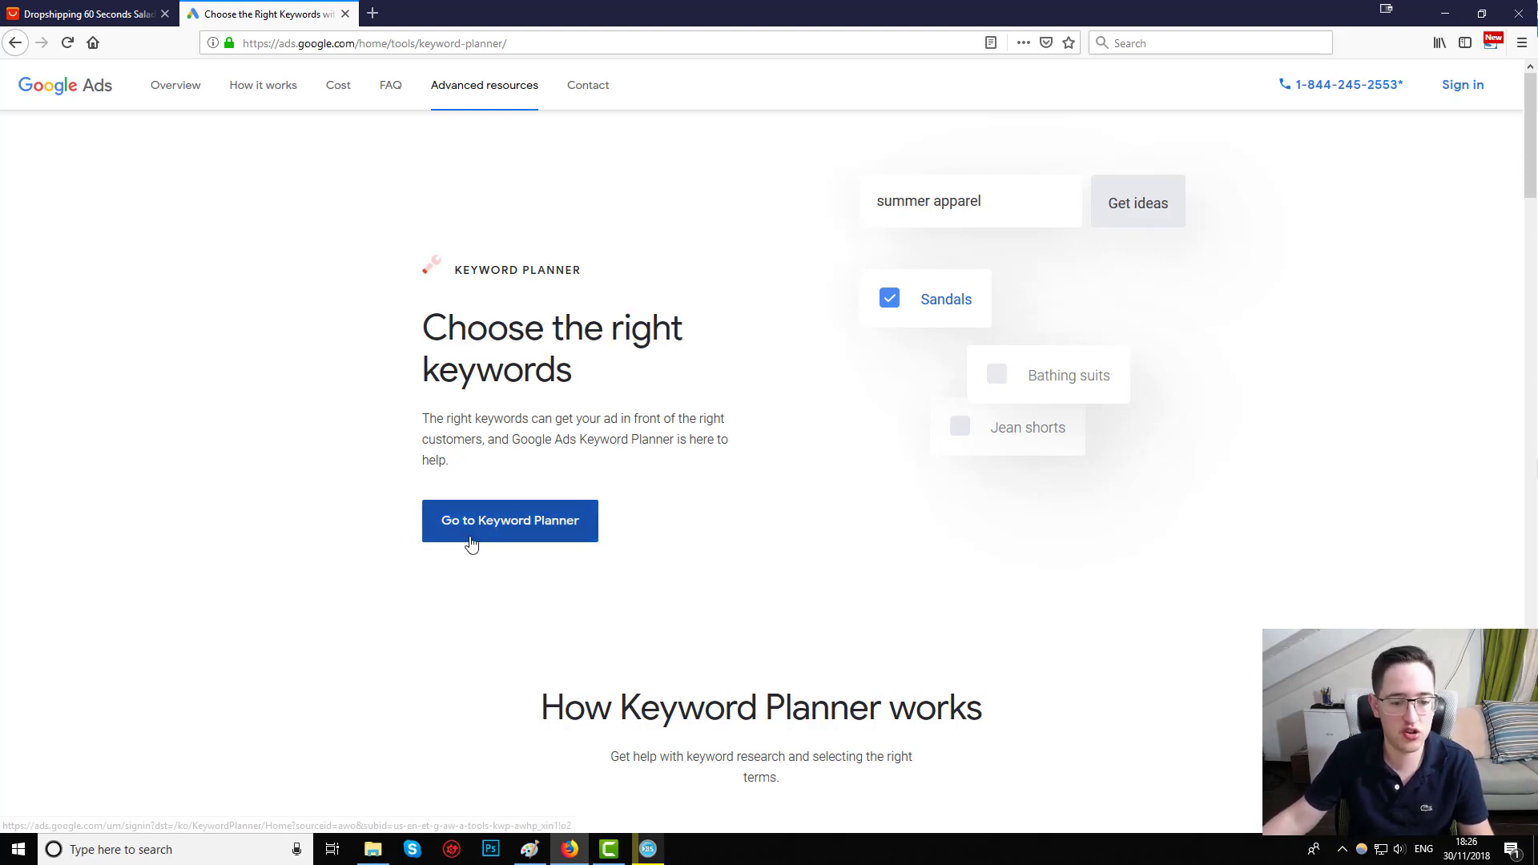
click(498, 543)
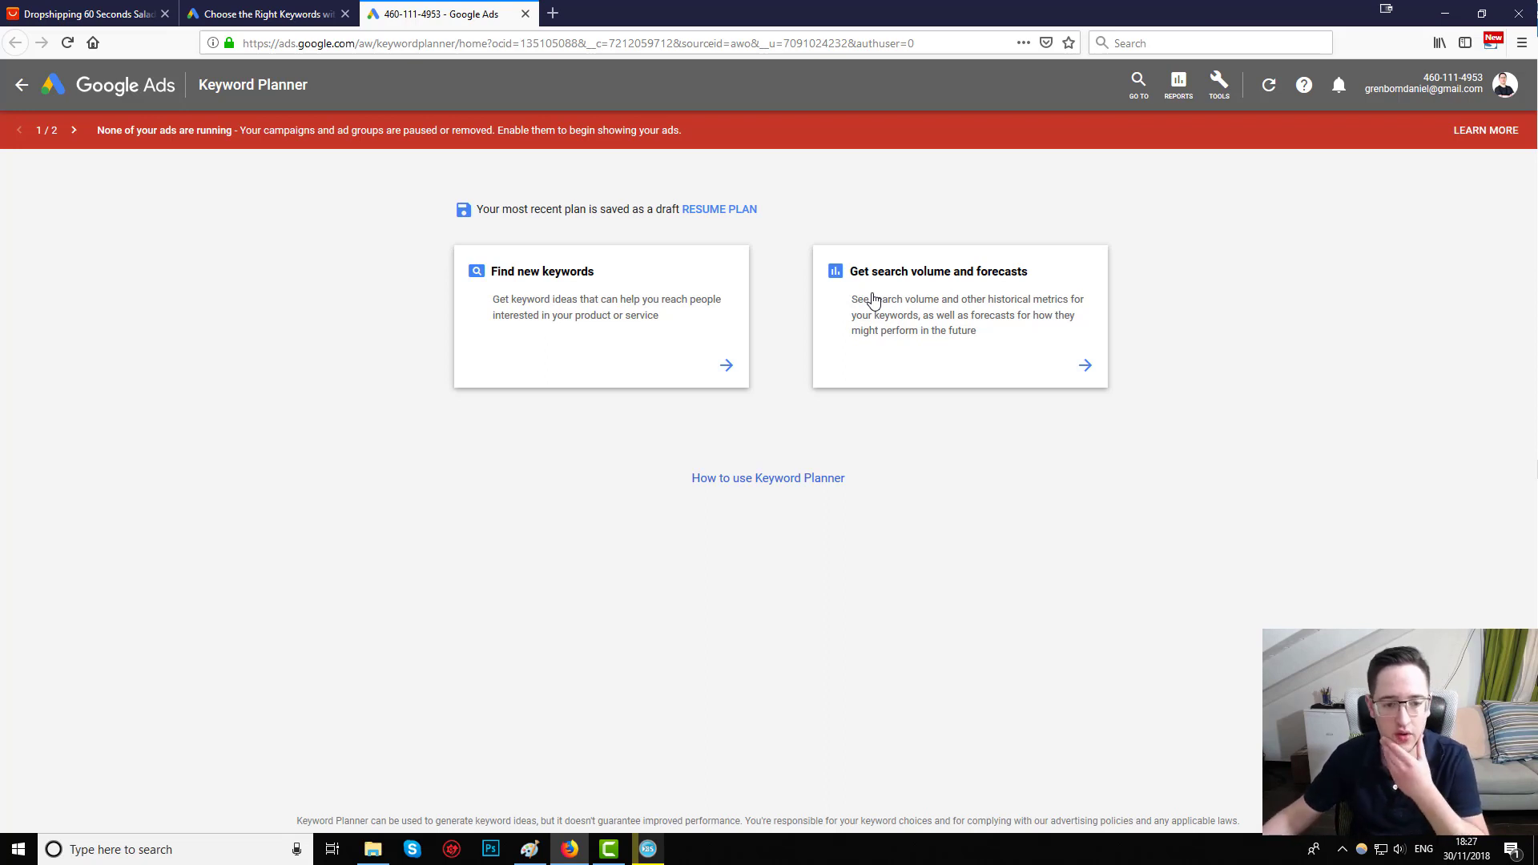
click(550, 299)
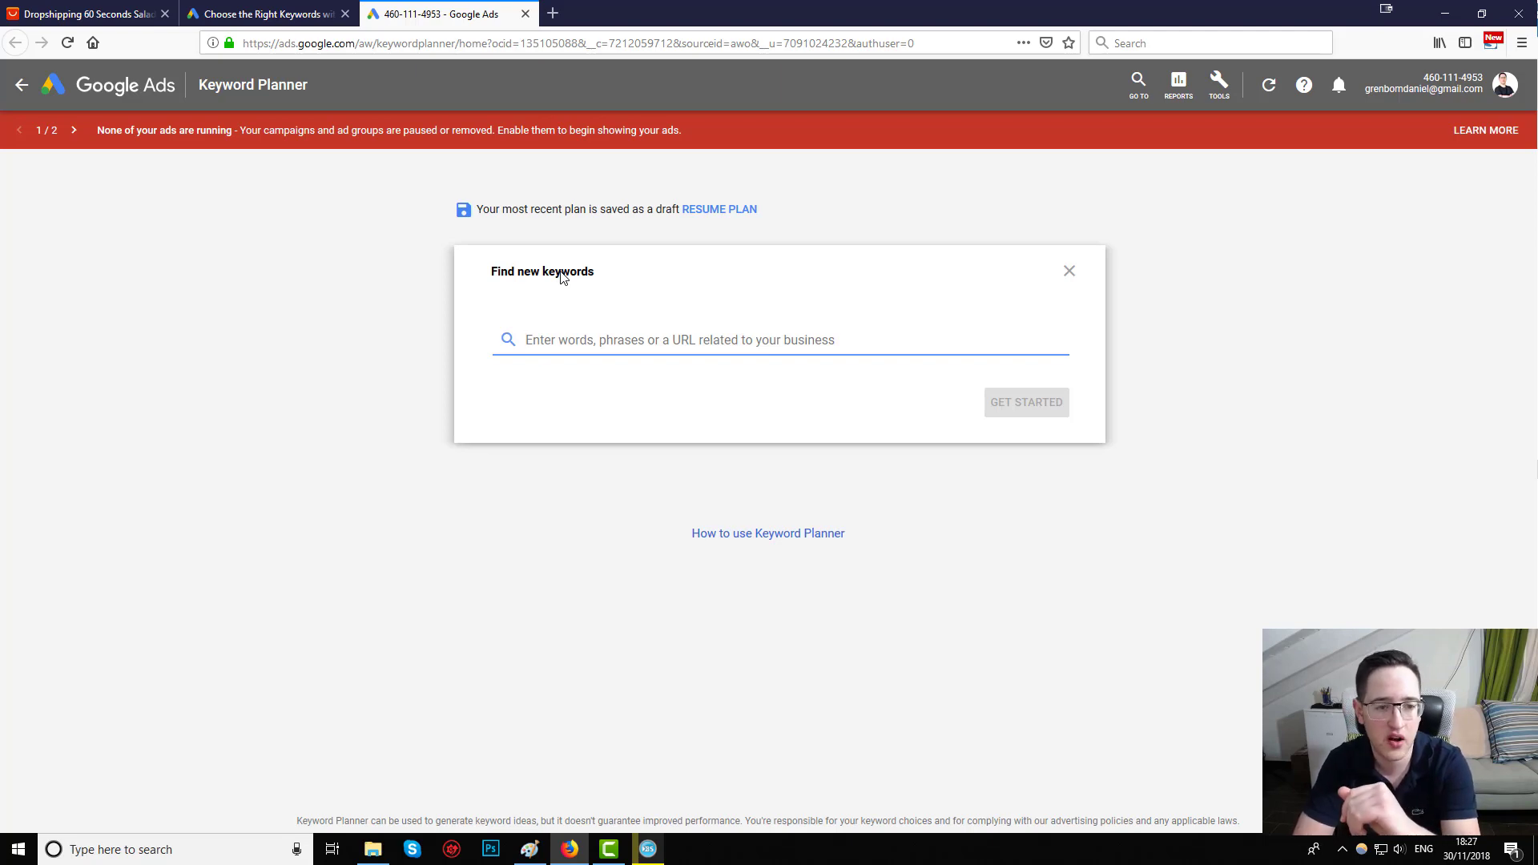
Step: Move the Google Ads Keyword Planner browser tab directly beside the AliExpress product tab
click(104, 14)
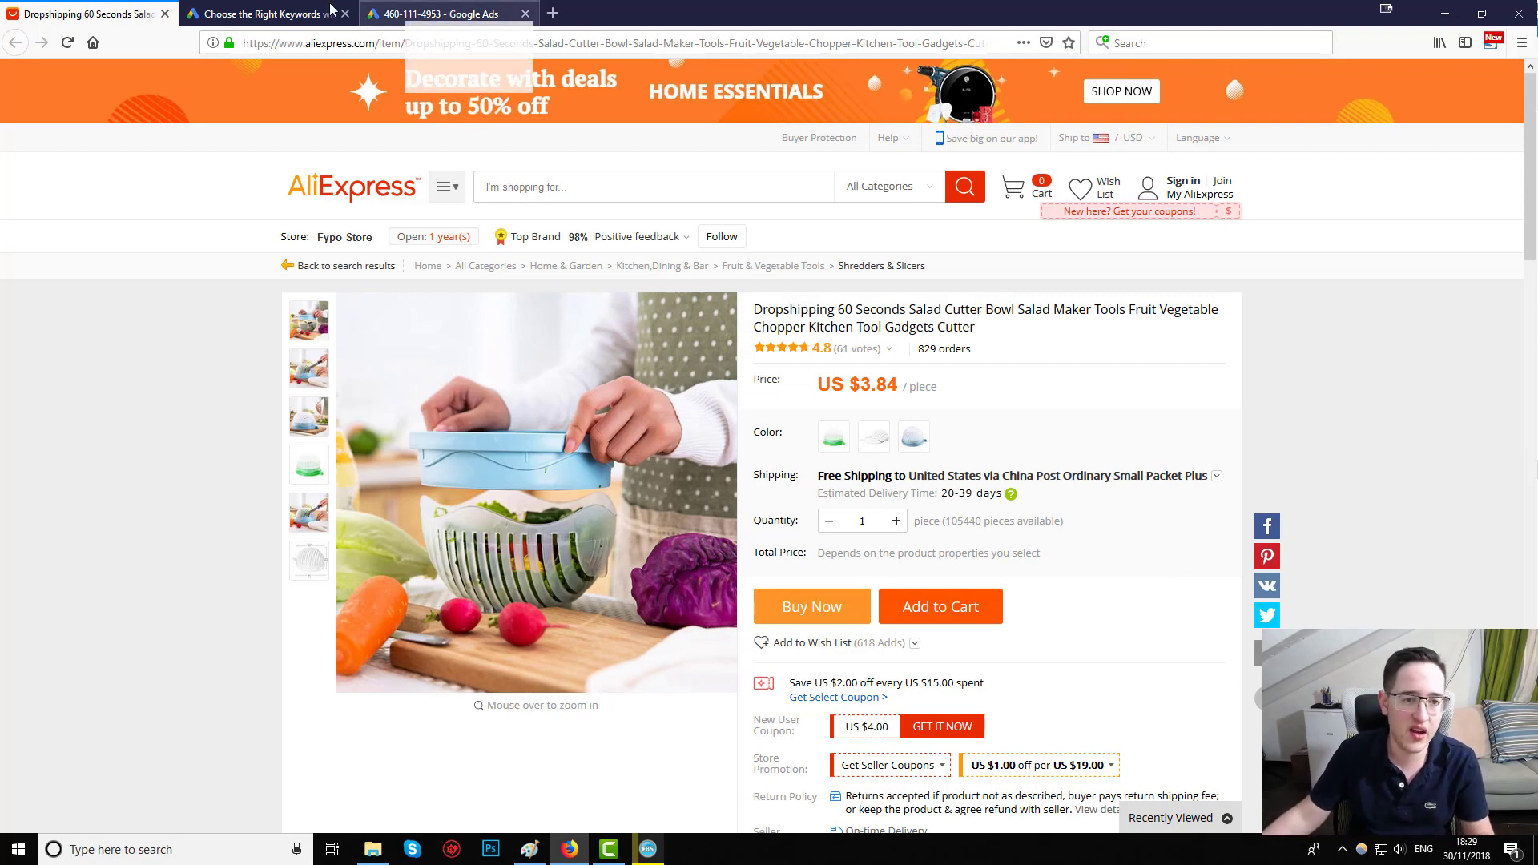
drag(437, 13, 265, 14)
drag(501, 272, 611, 282)
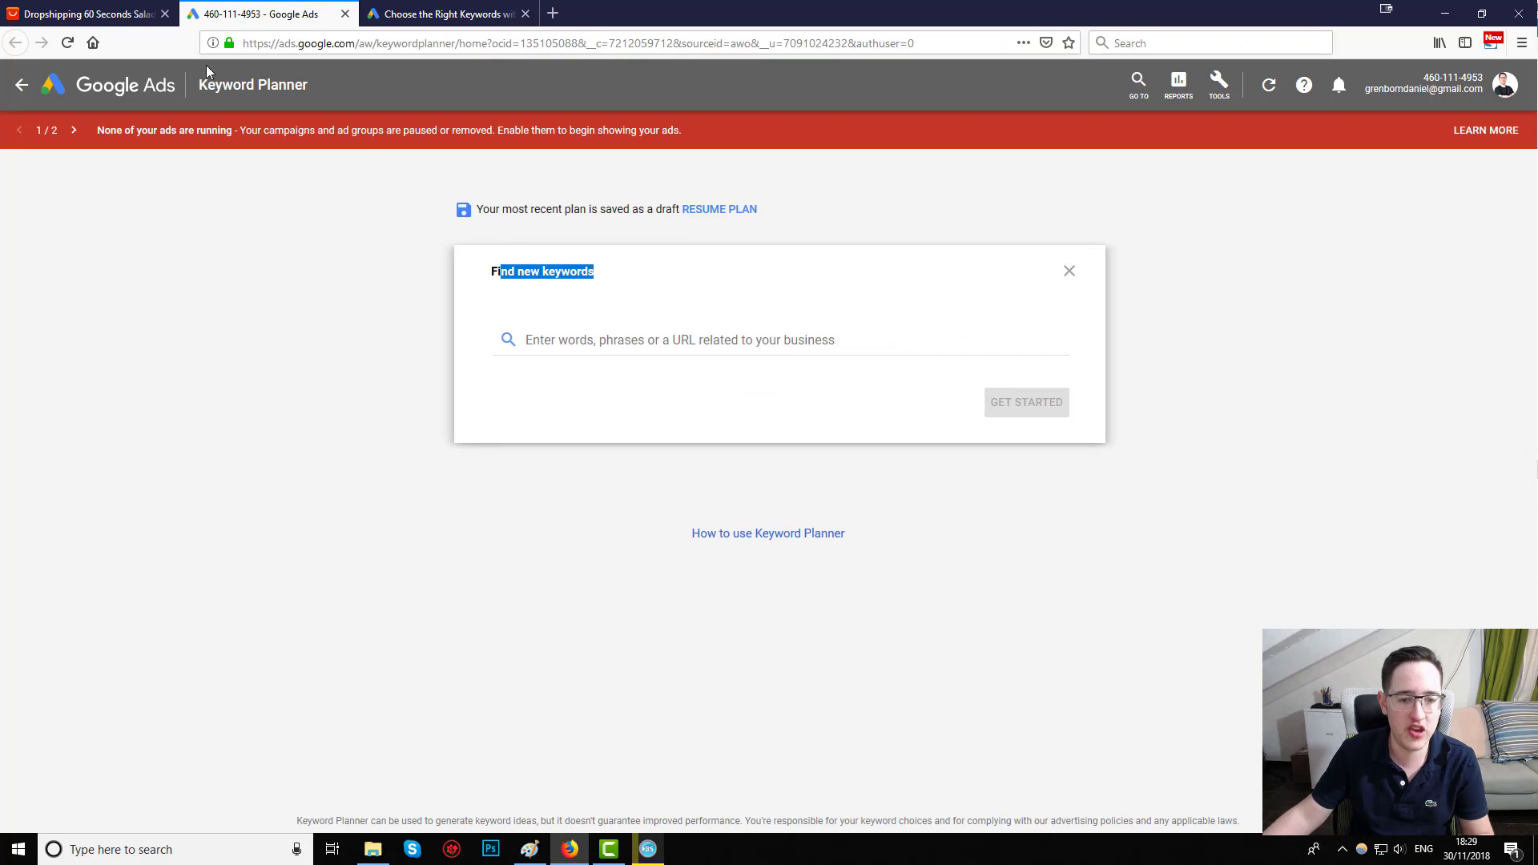
Step: Draft the keywords "Salad Cutter, Vegtables Slicer" in the AliExpress page's address bar and copy them
click(88, 14)
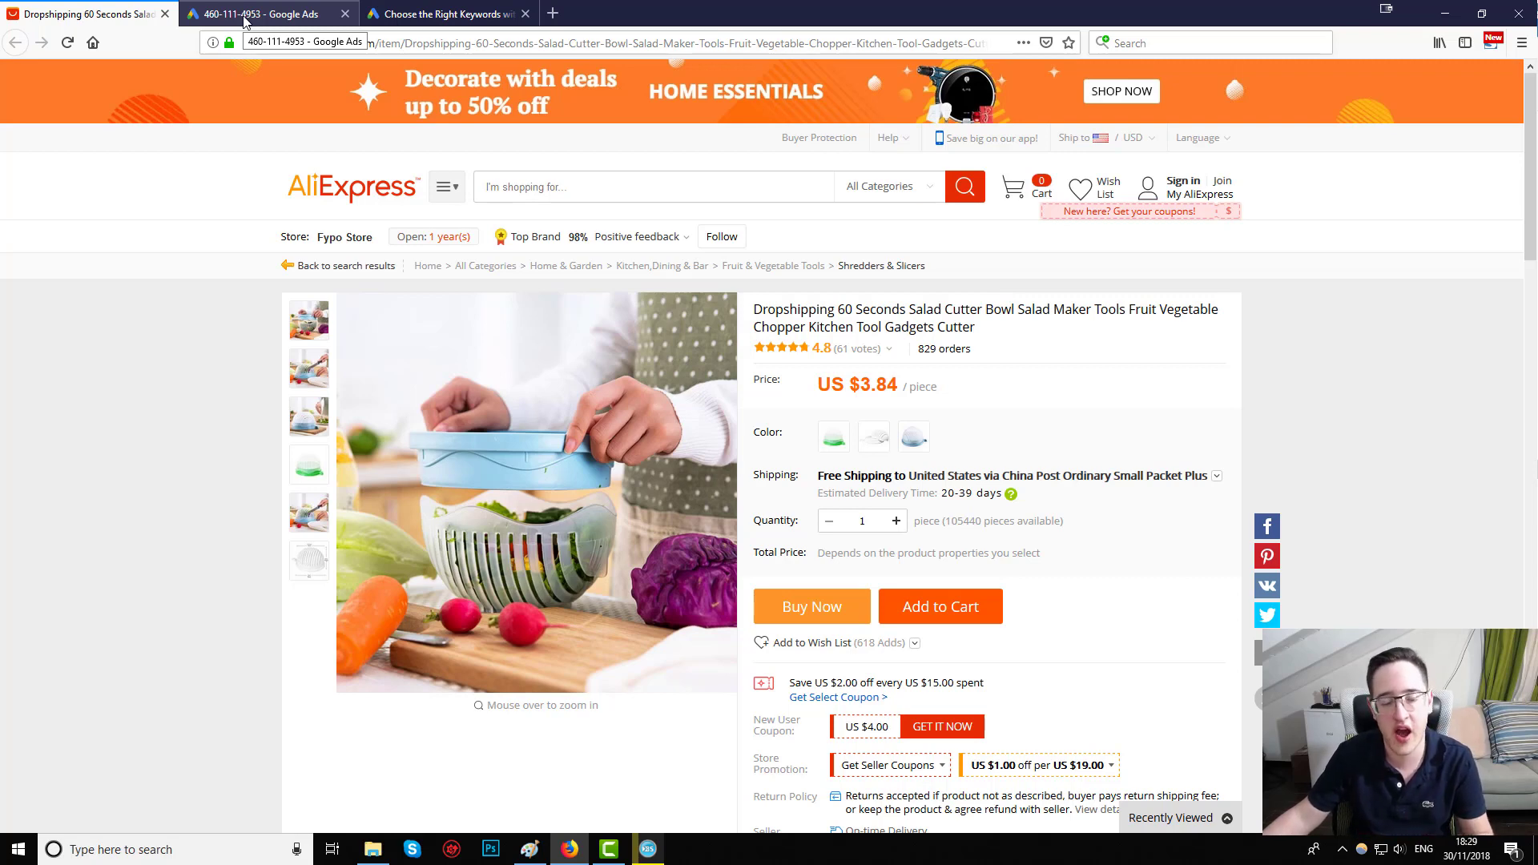
click(536, 44)
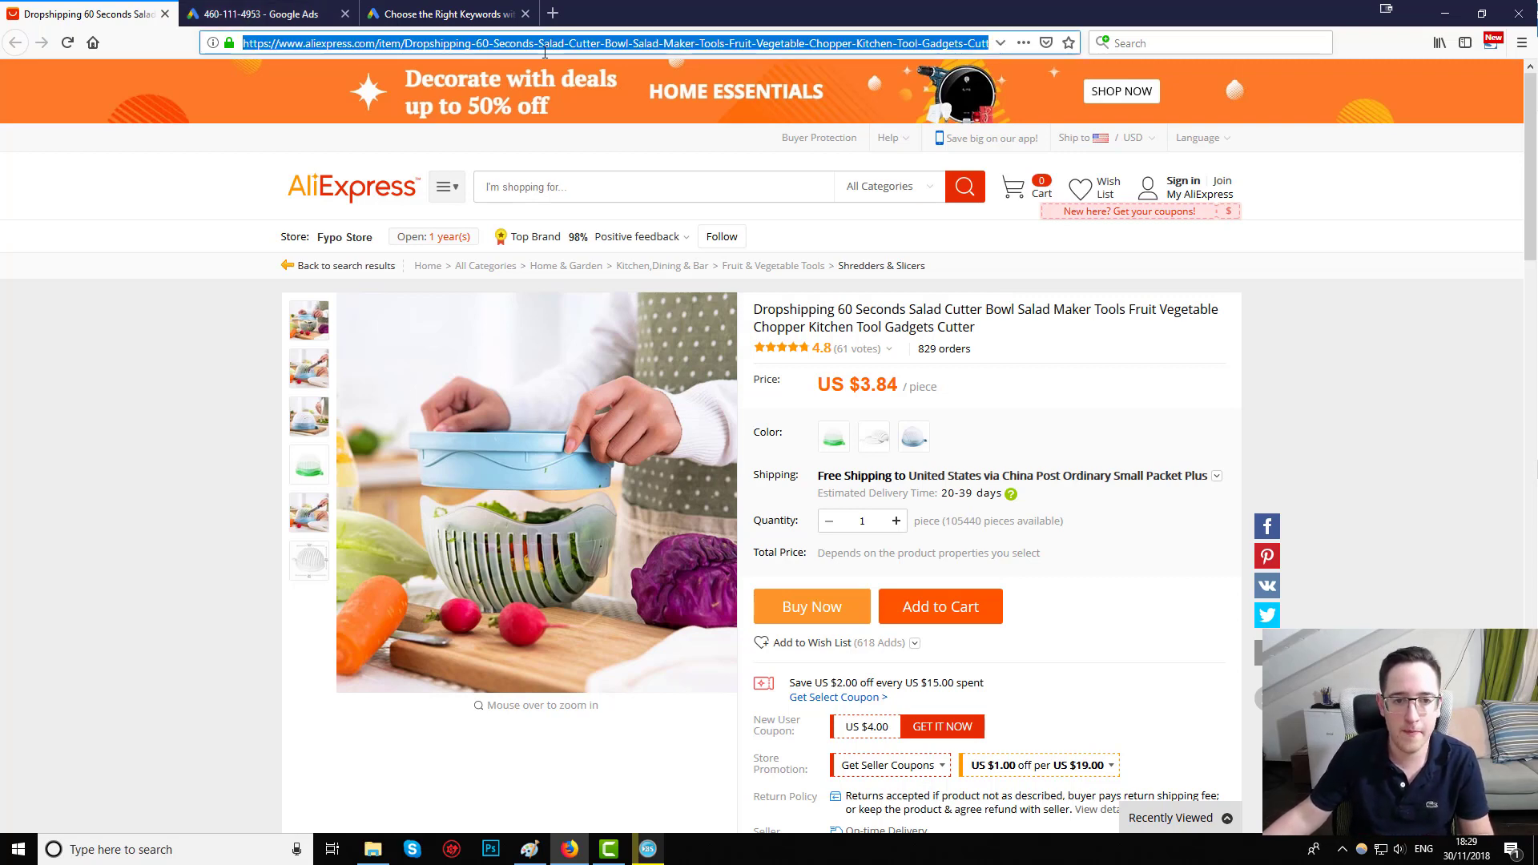
text(S)
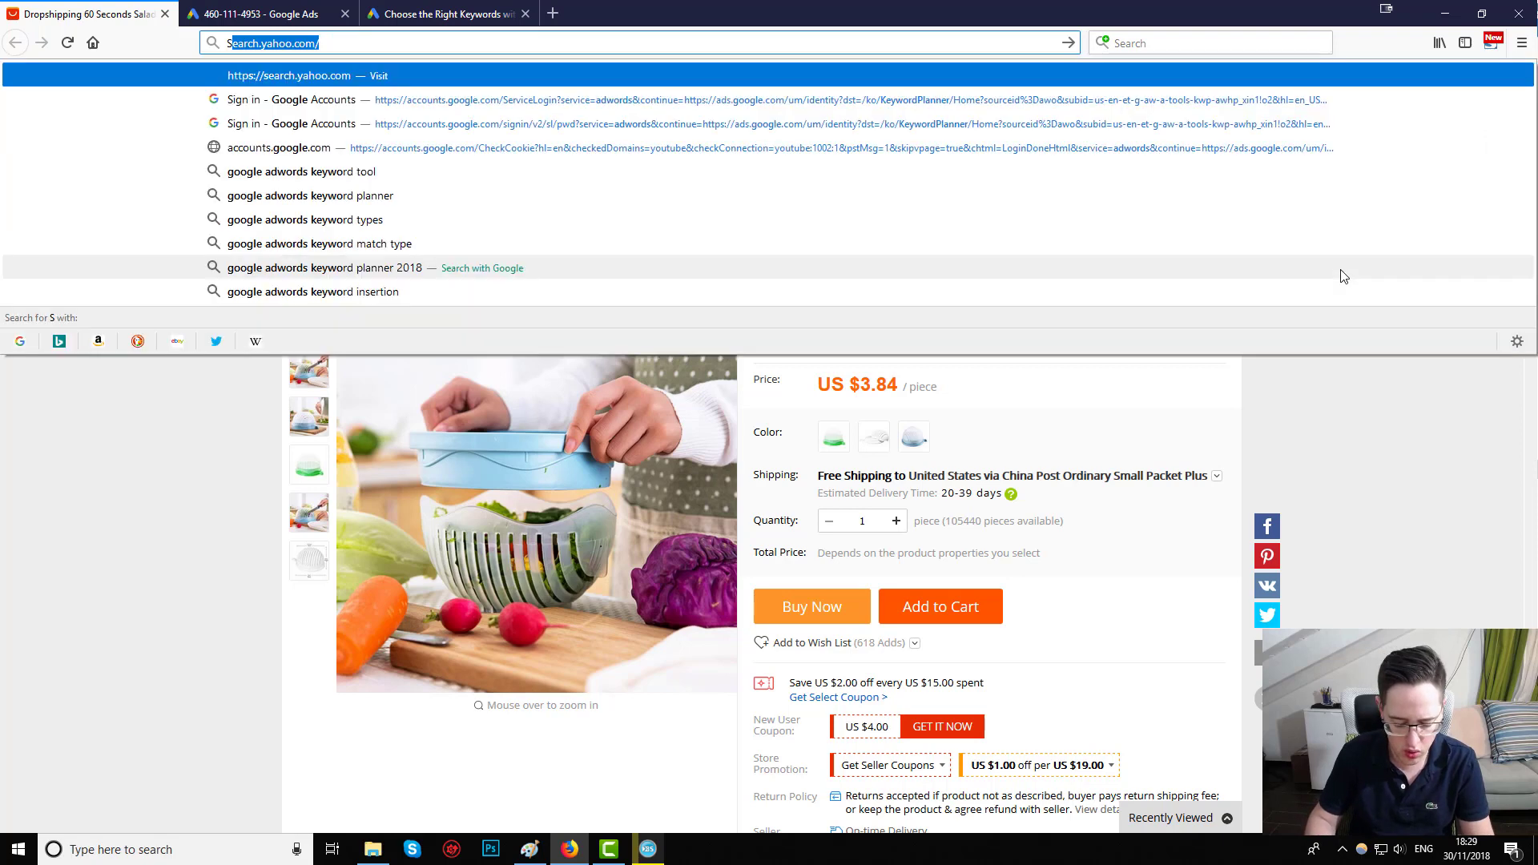
text(alad Cutter, )
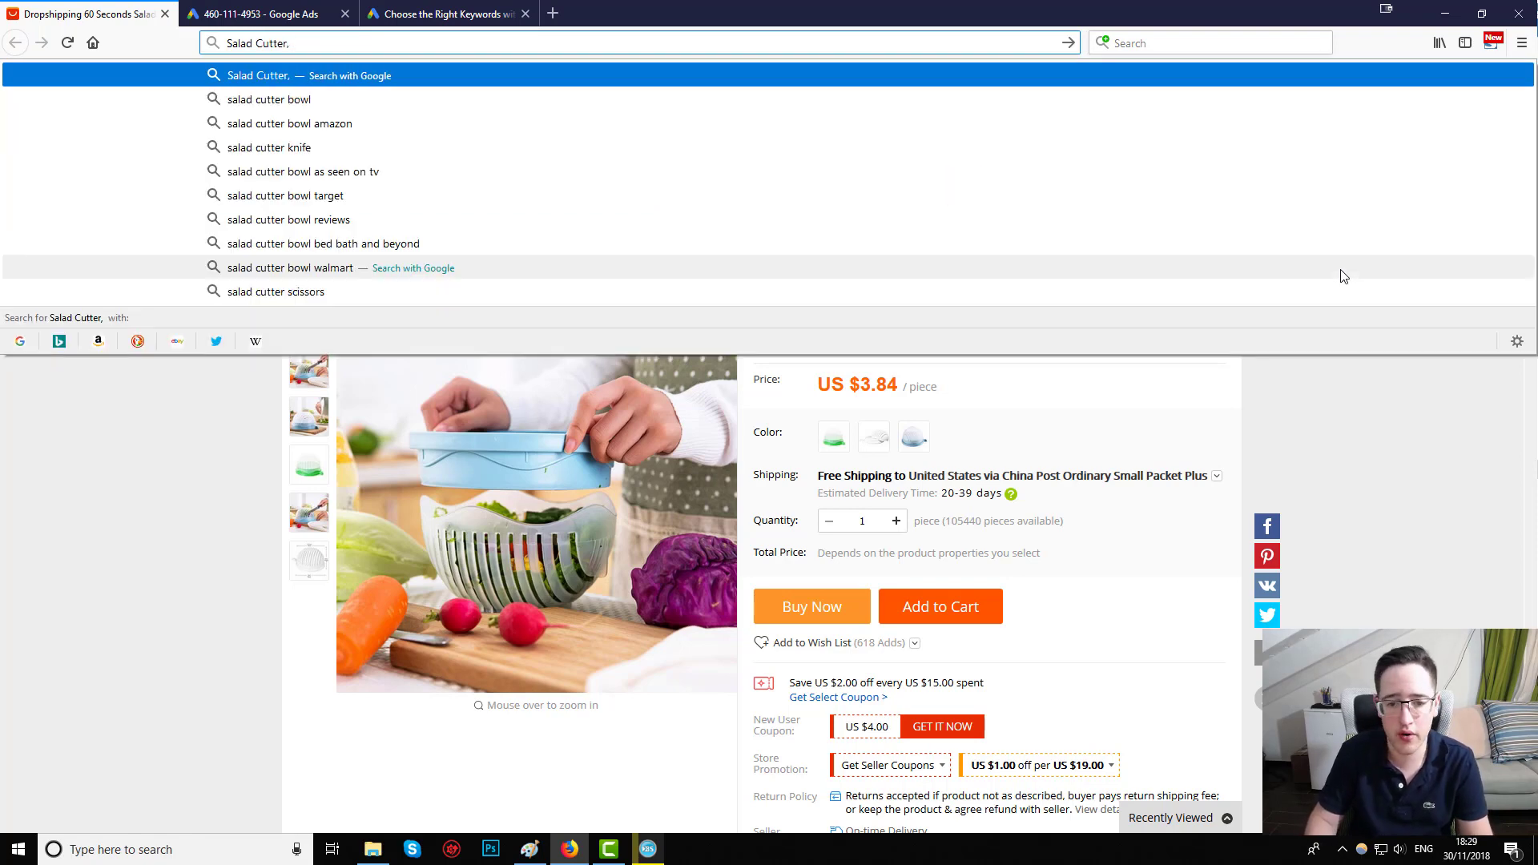
text(Vegtabl)
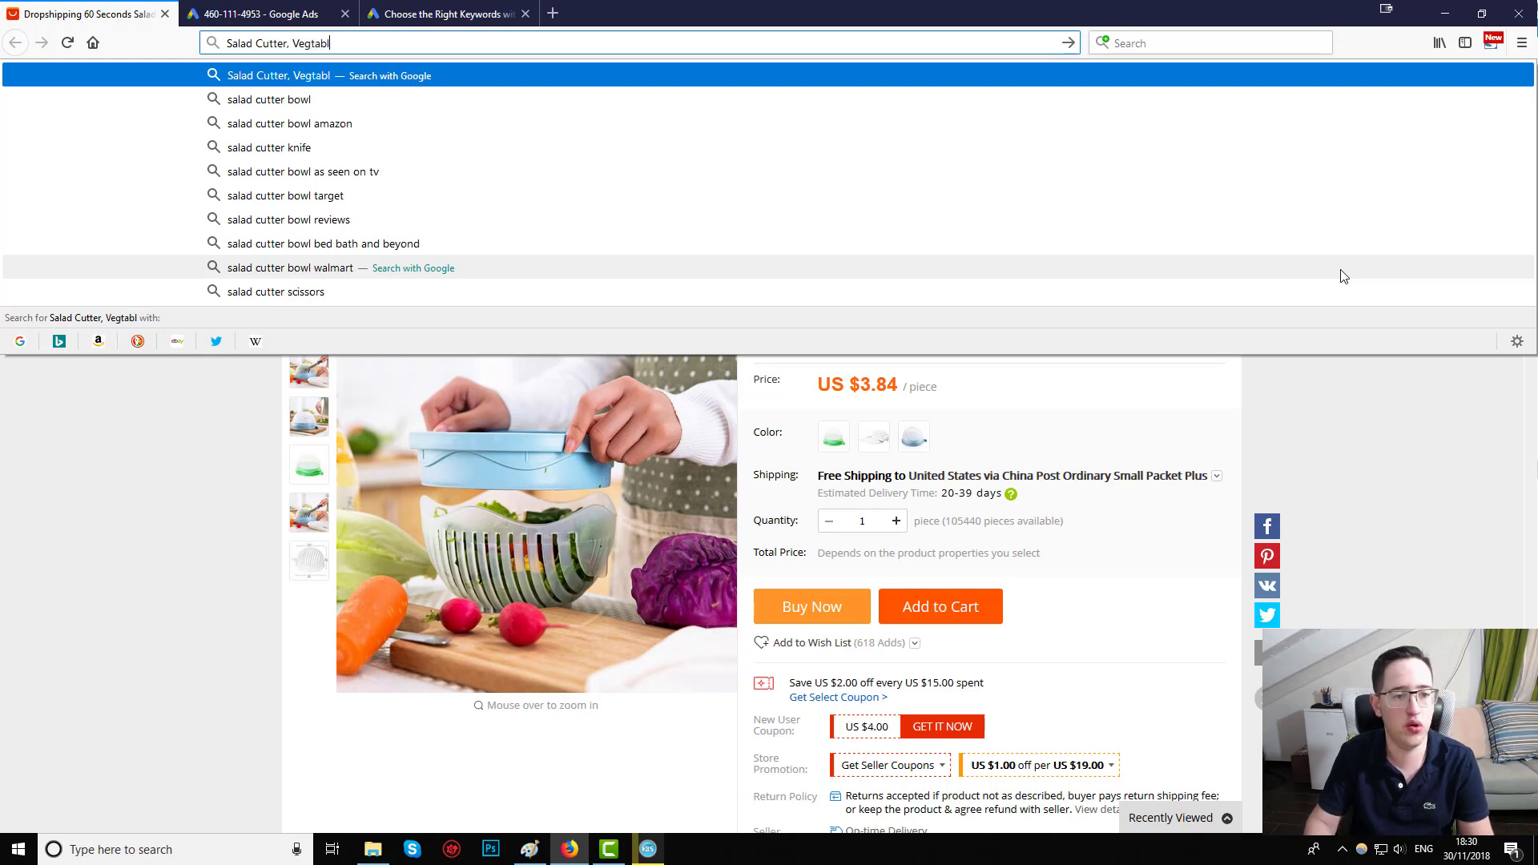
text(es Slicer)
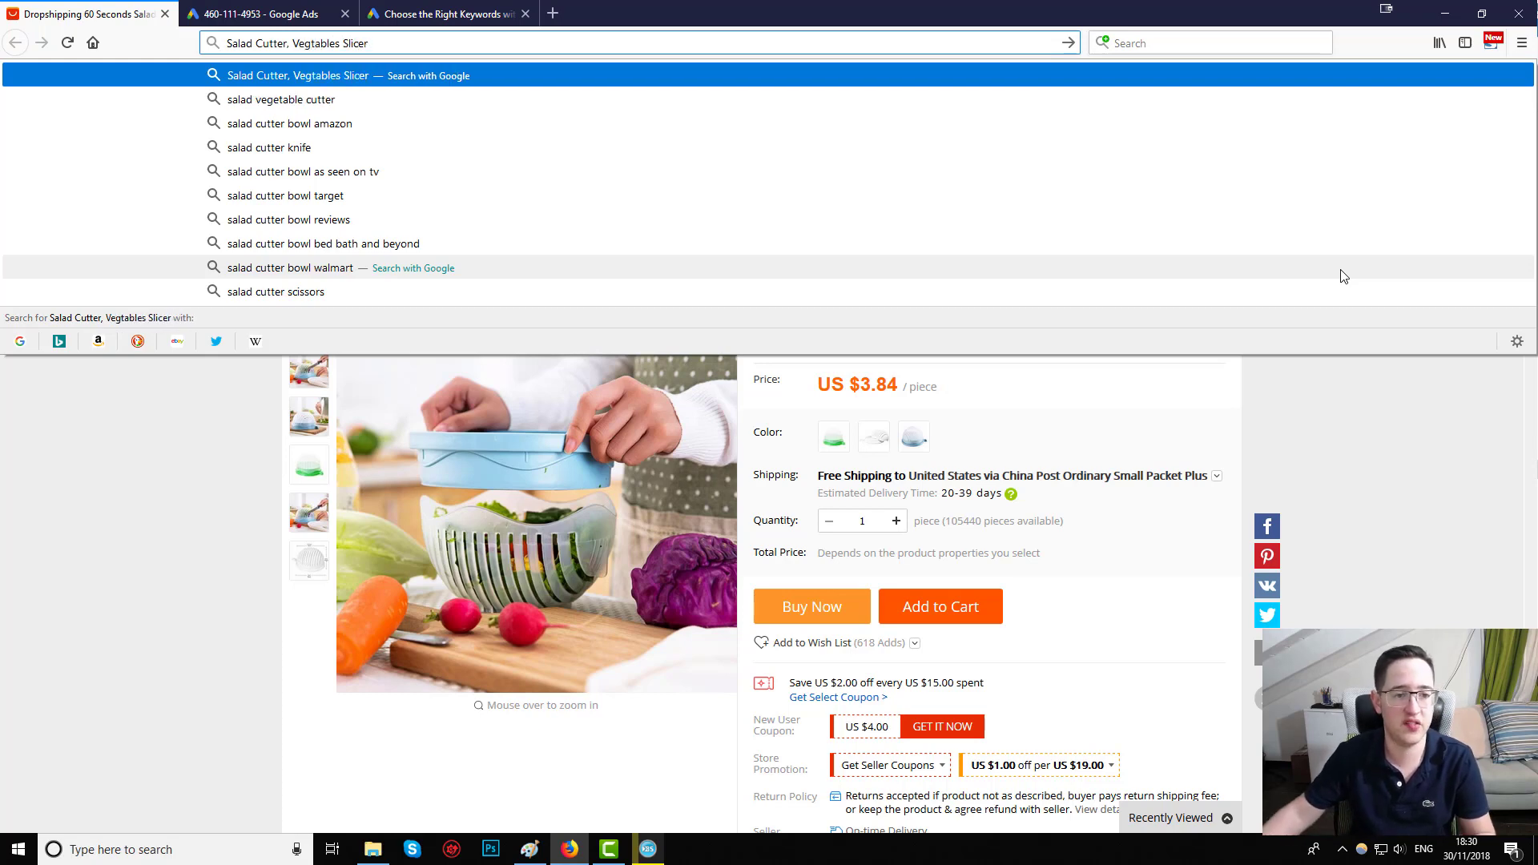
key(ctrl+a)
key(ctrl+c)
Step: Paste the copied keywords Salad Cutter and Vegtables Slicer into the Find new keywords search in Keyword Planner
click(256, 14)
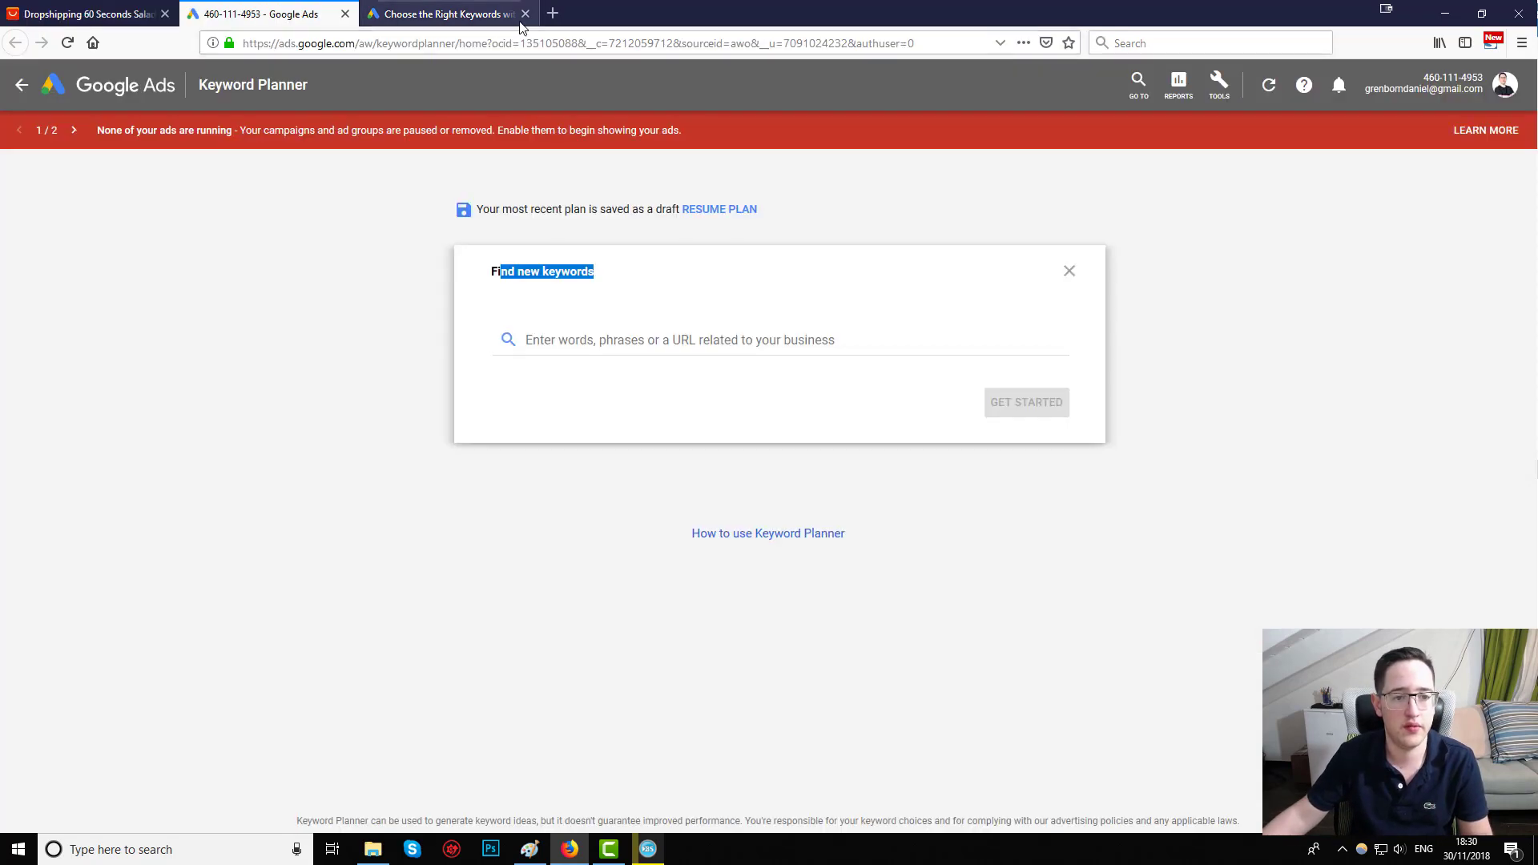
click(690, 340)
key(ctrl+v)
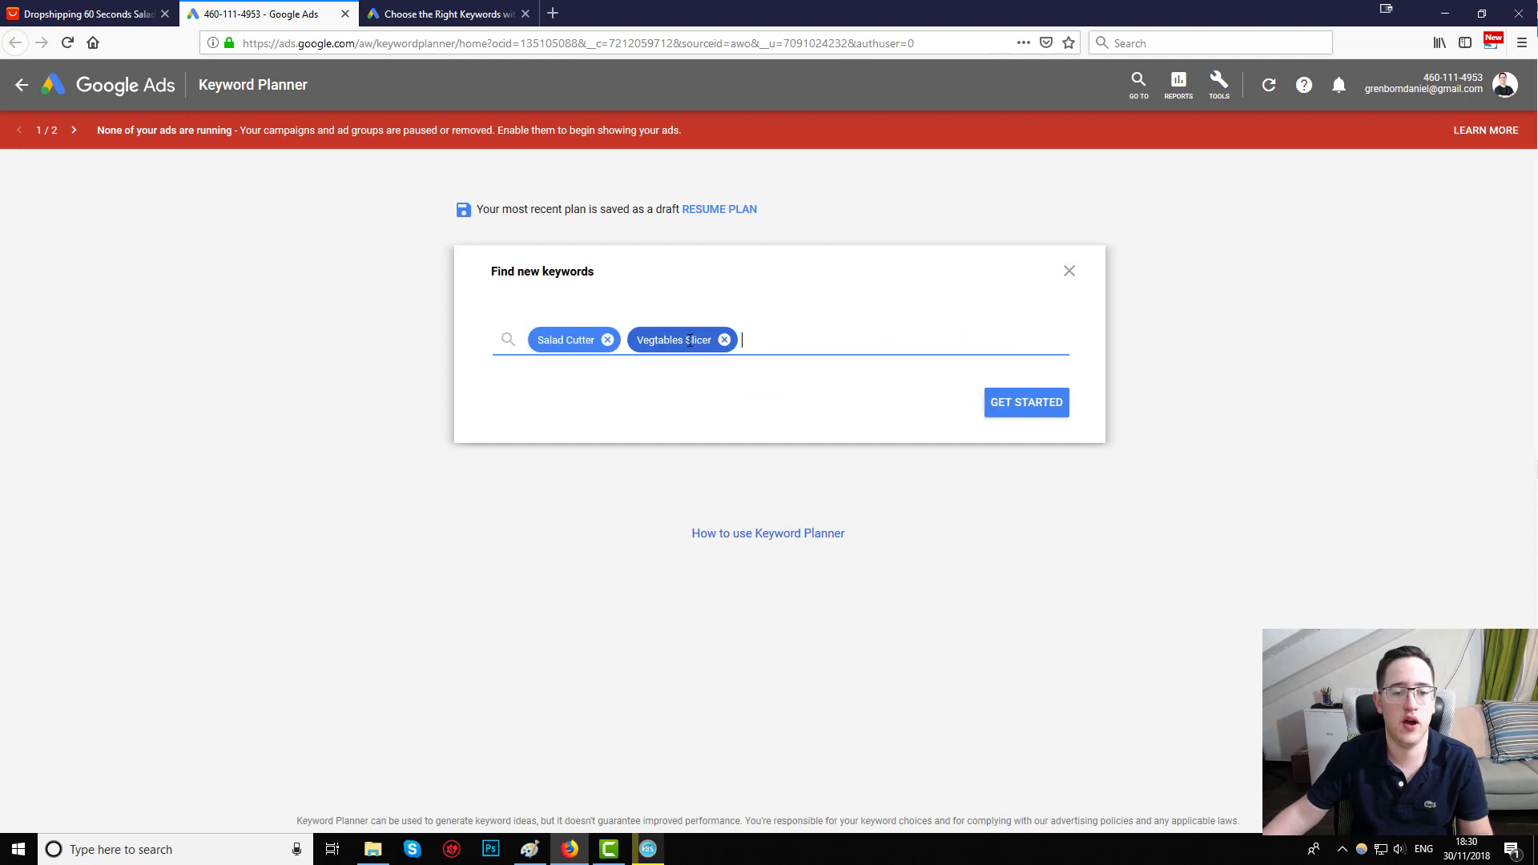
Step: Remove the Salad Cutter keyword, enter "salad cutter" in its place, and get the keyword ideas
click(607, 339)
text(saladc)
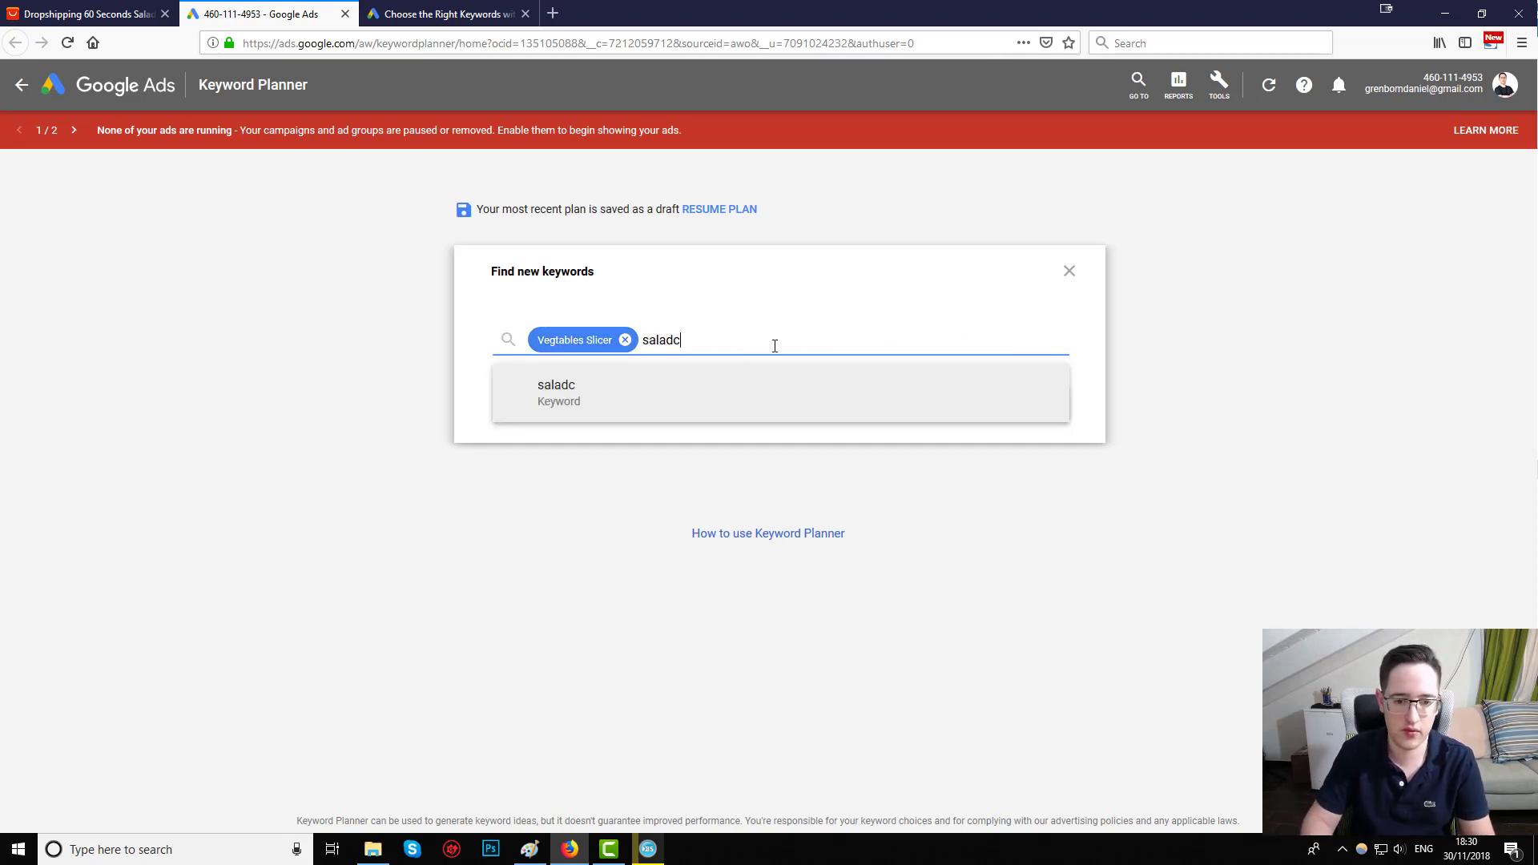
key(BackSpace)
text(cutter)
key(Return)
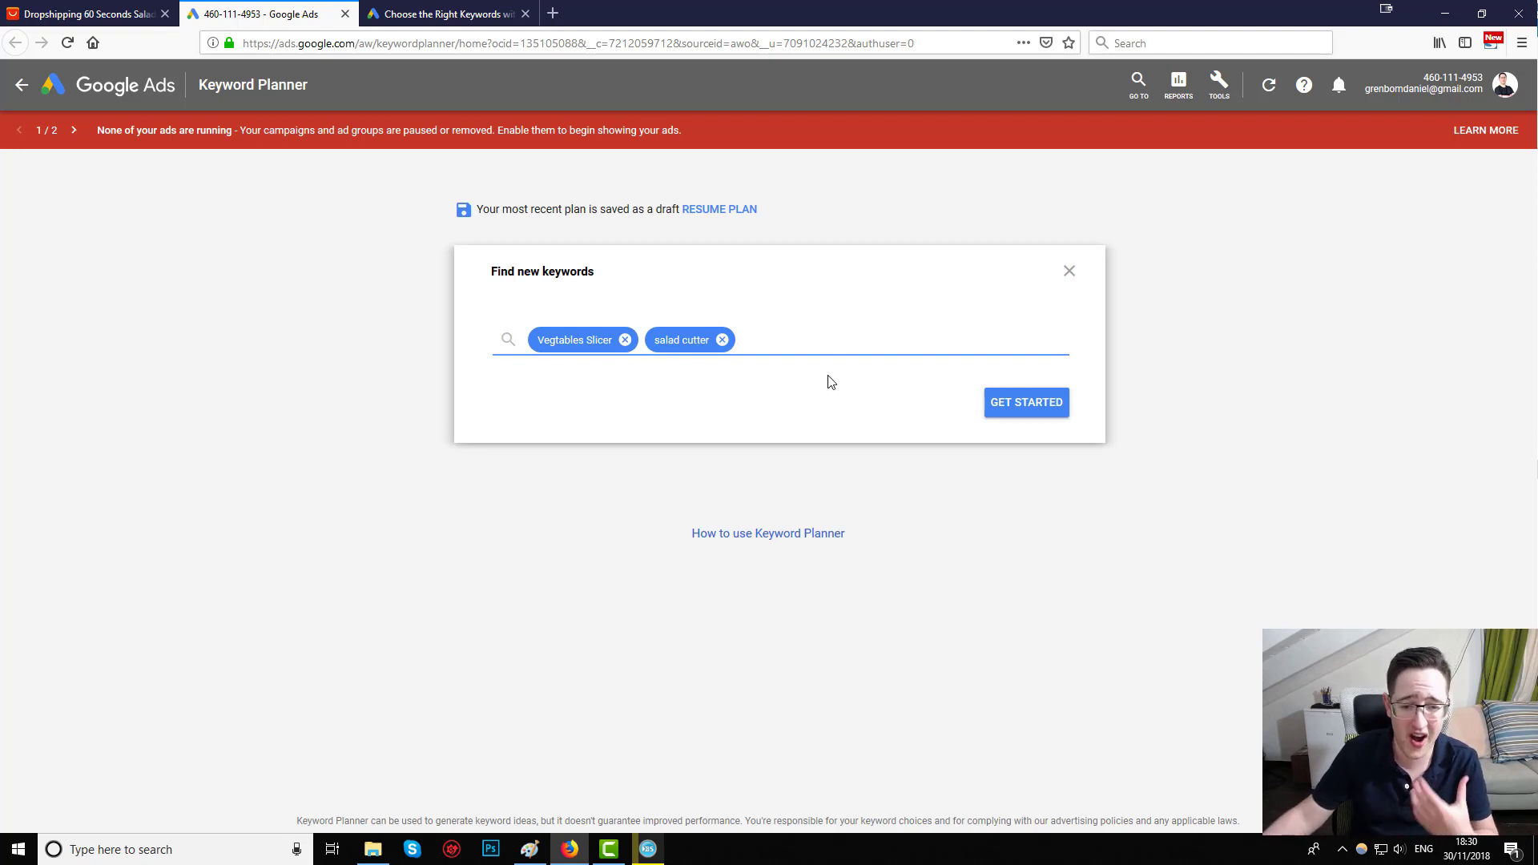
click(1053, 416)
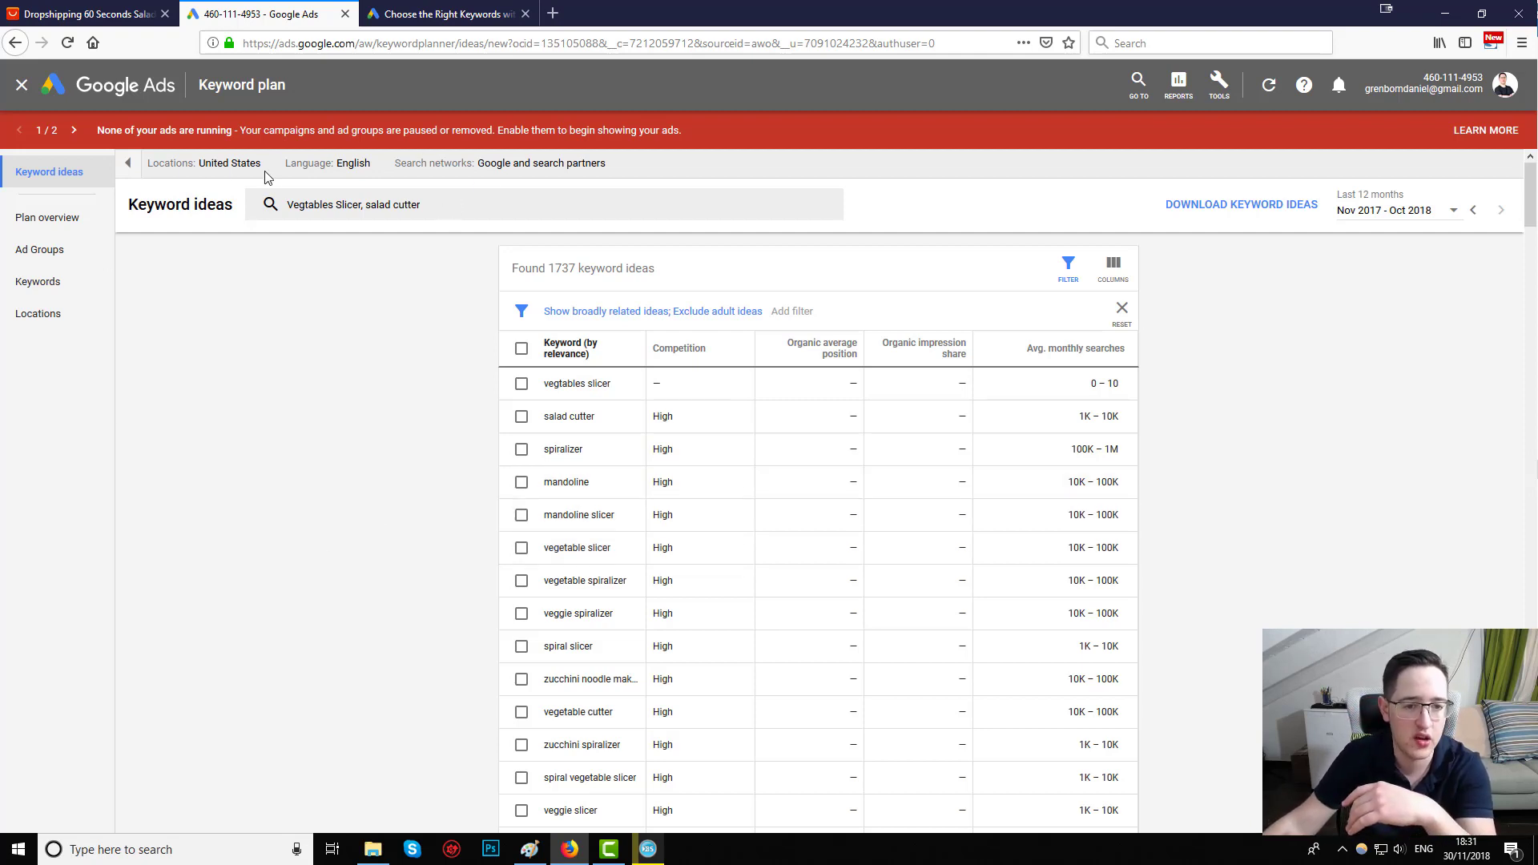
Step: Try to replace the United States with Germany as the keyword plan's targeted location
click(221, 163)
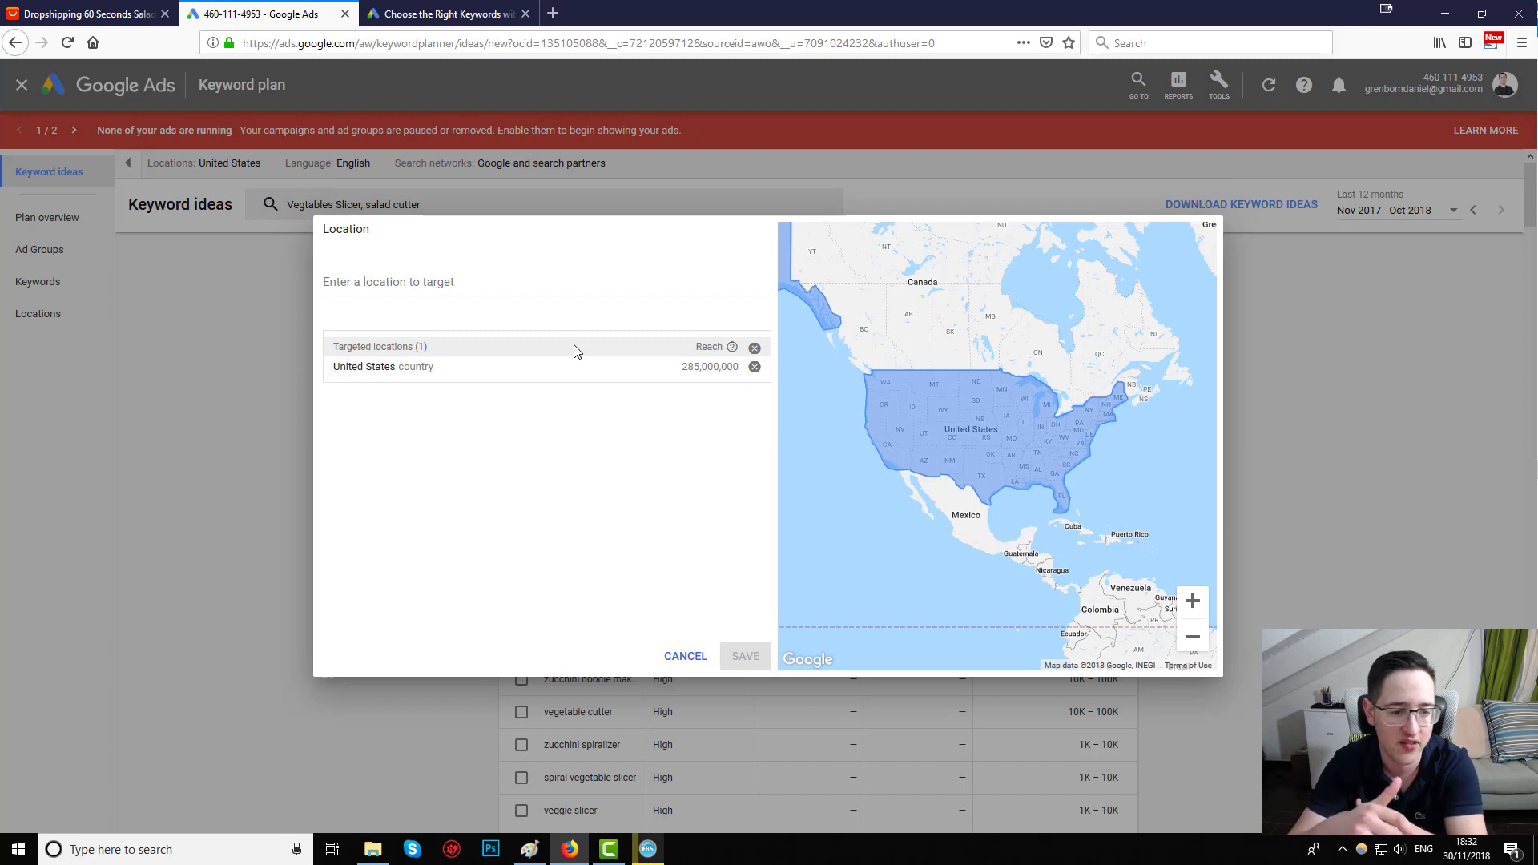
click(754, 366)
click(509, 286)
text(germany)
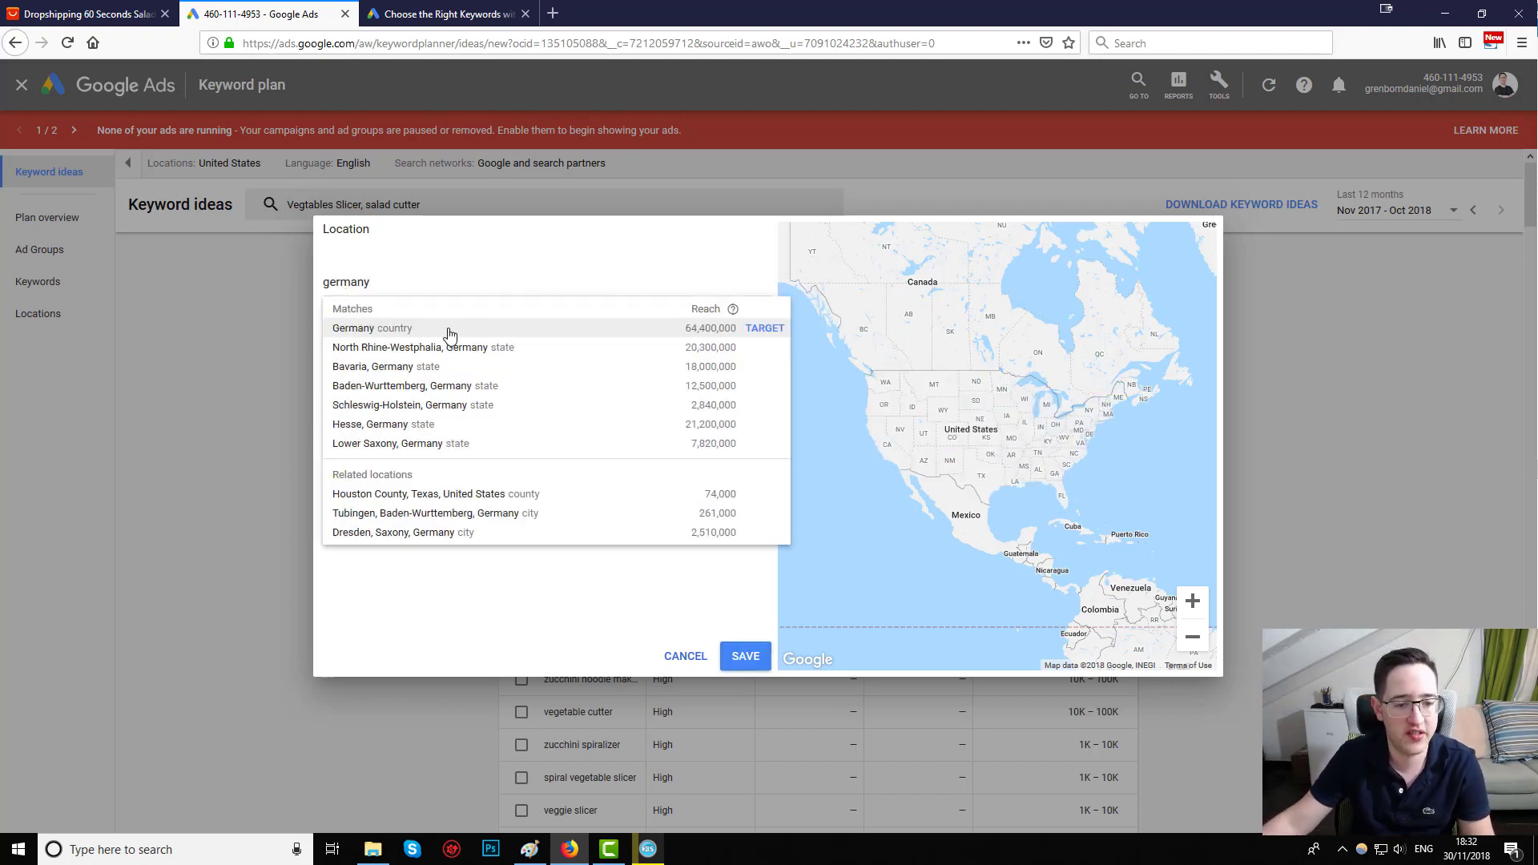
click(450, 330)
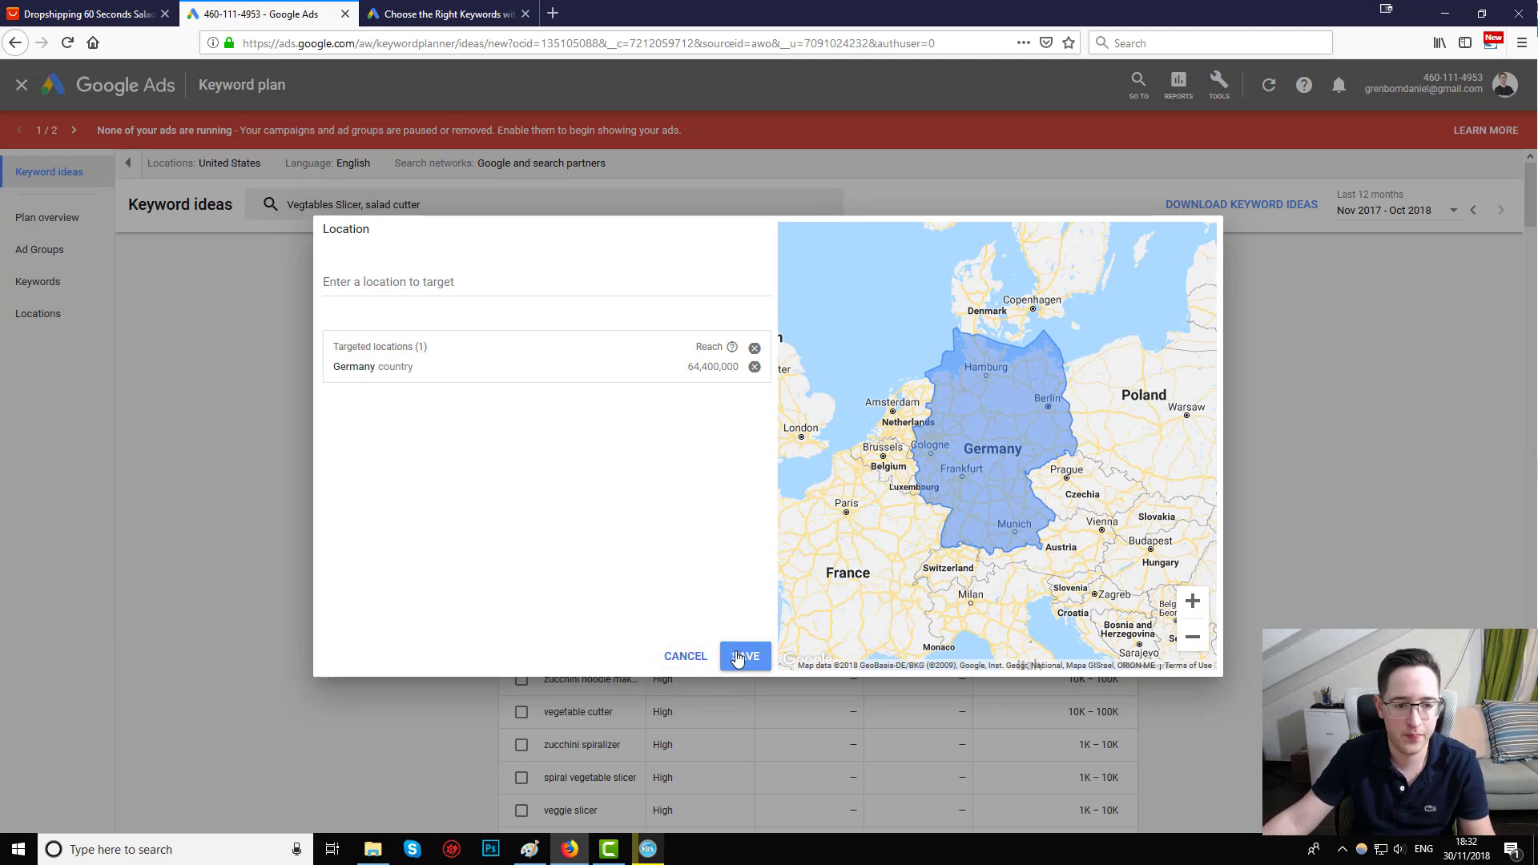
click(685, 656)
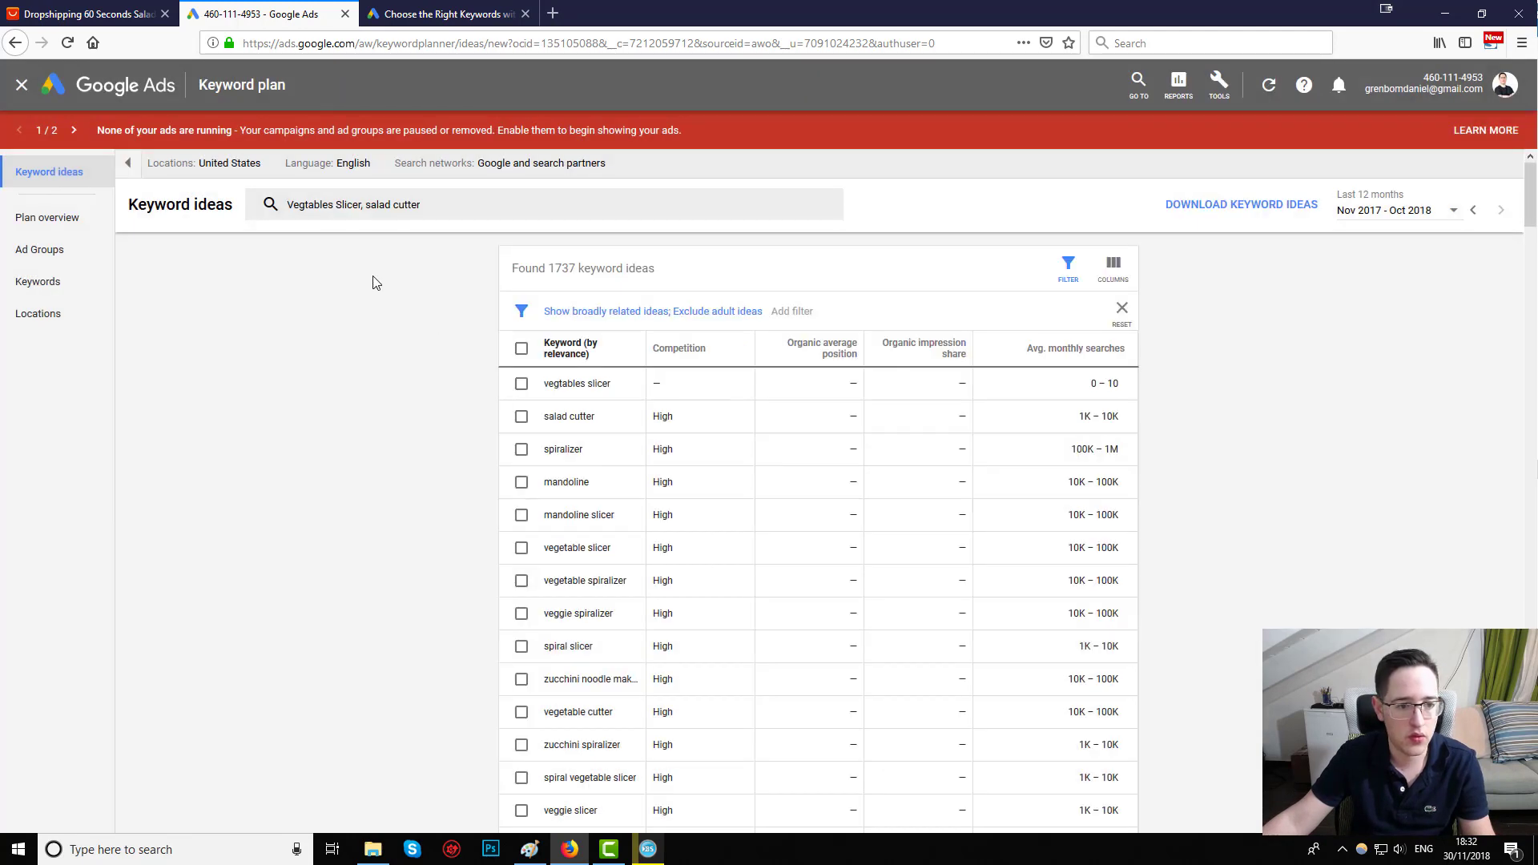
Step: Look up German among the language options of the keyword plan and close the list
click(313, 178)
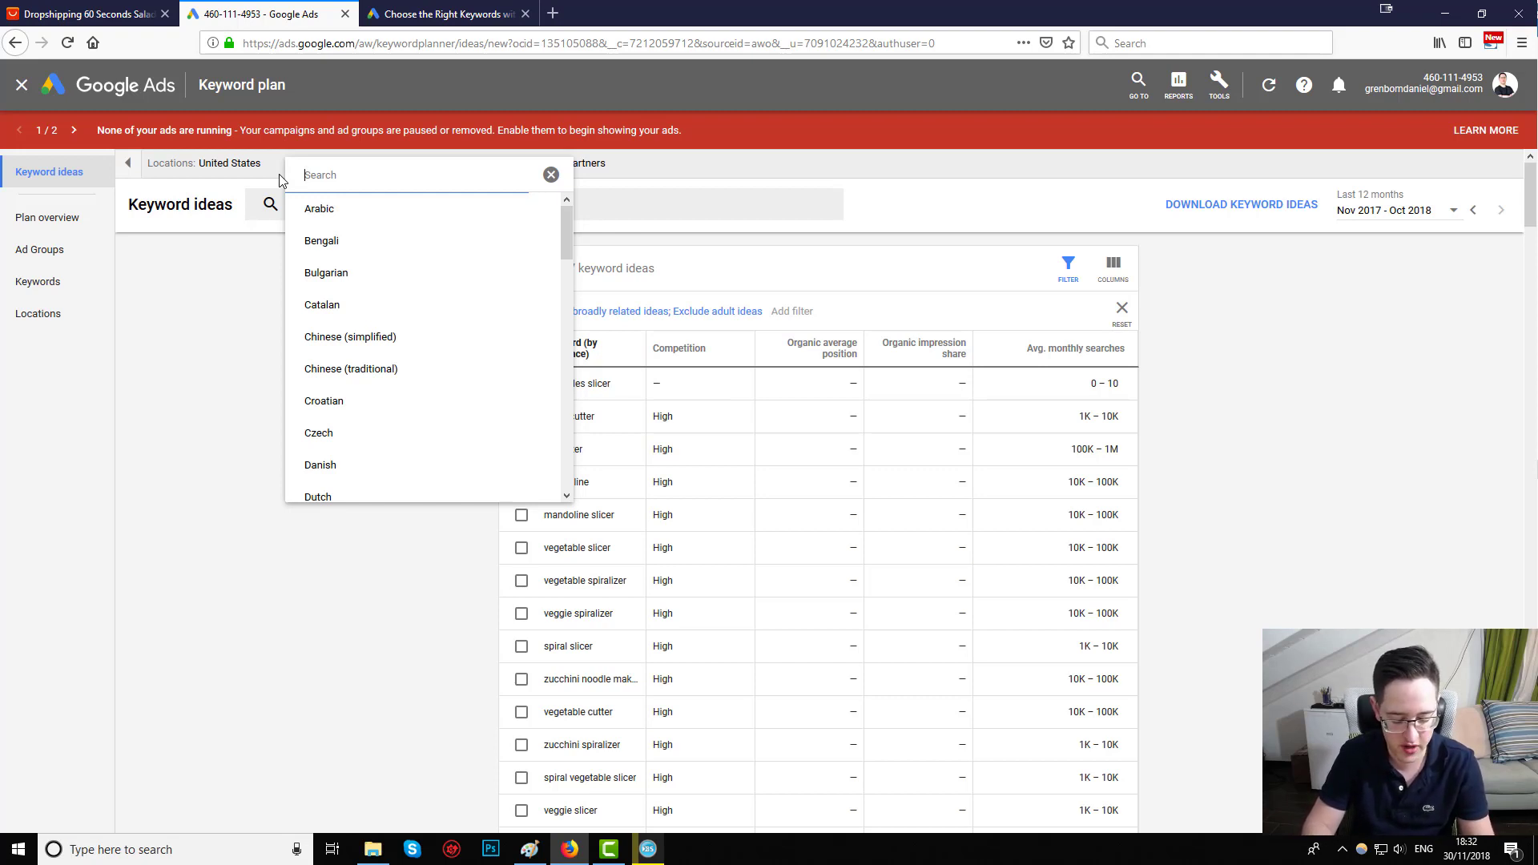
text(german)
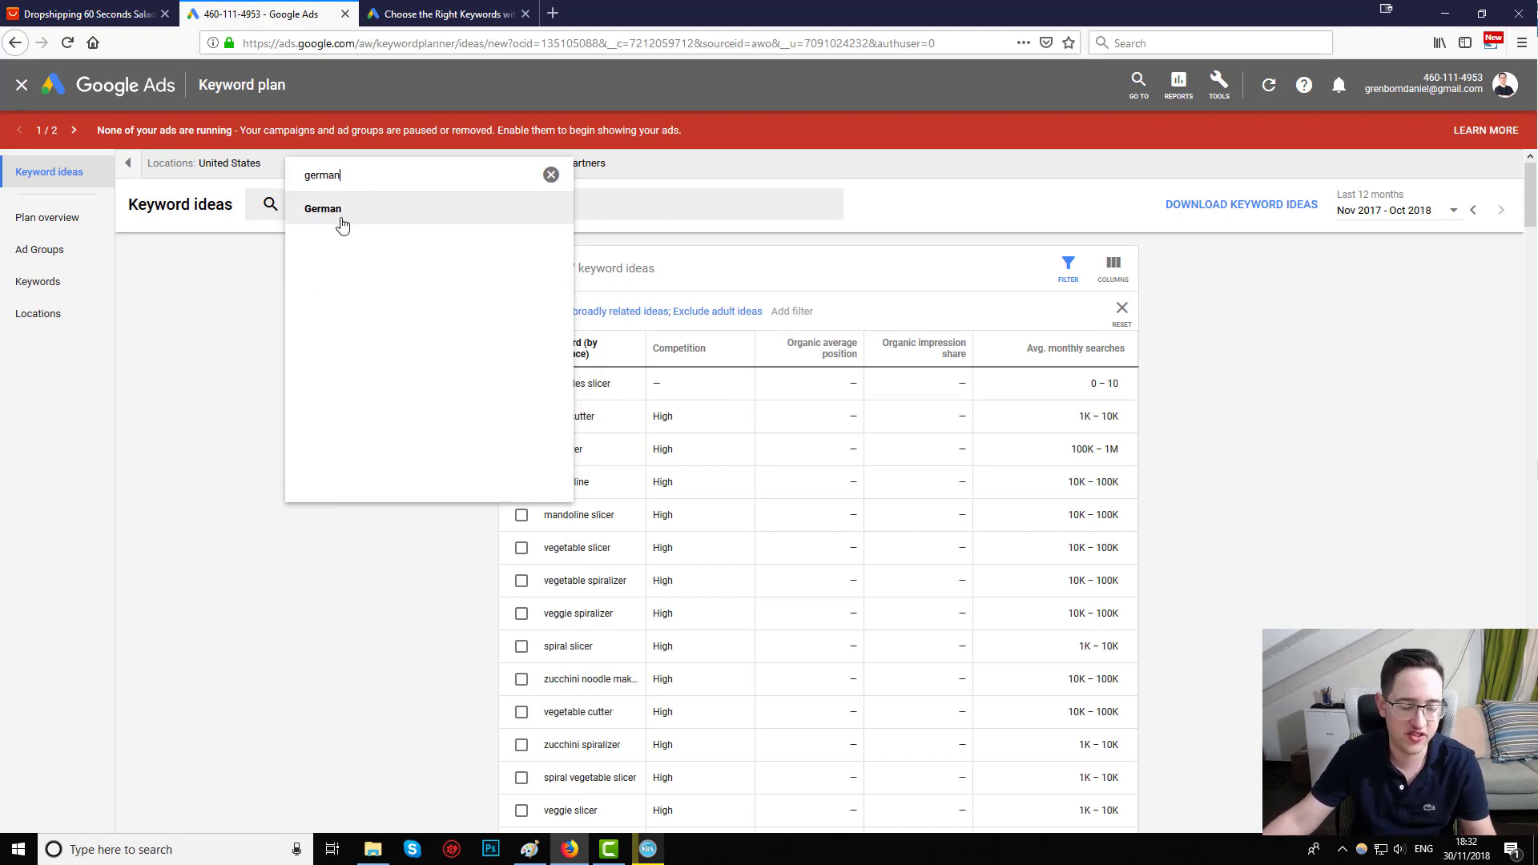
click(881, 190)
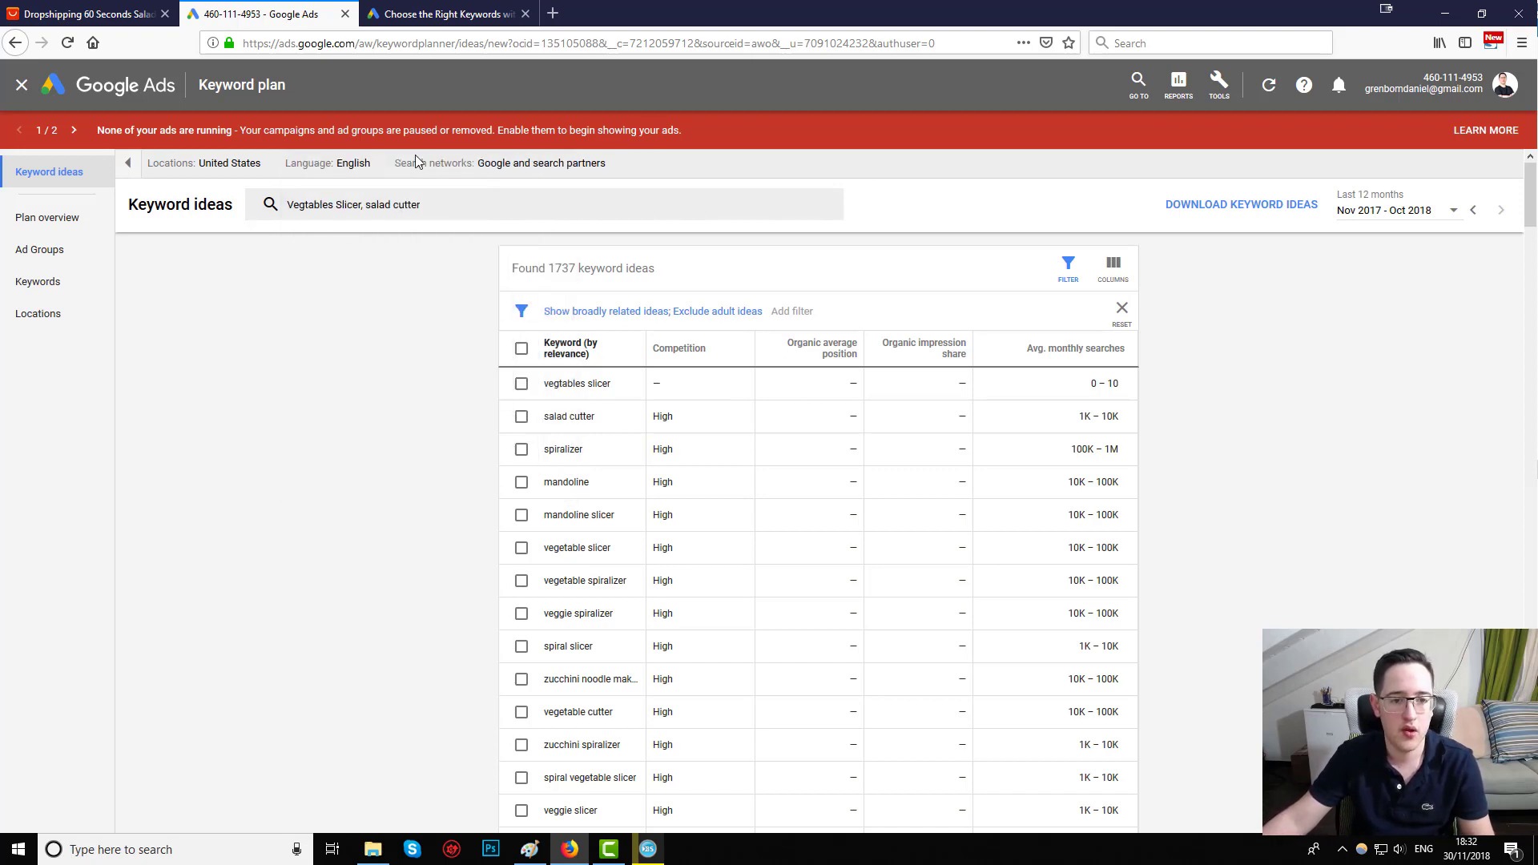
Step: View the search network options of the keyword plan and close the list
click(445, 167)
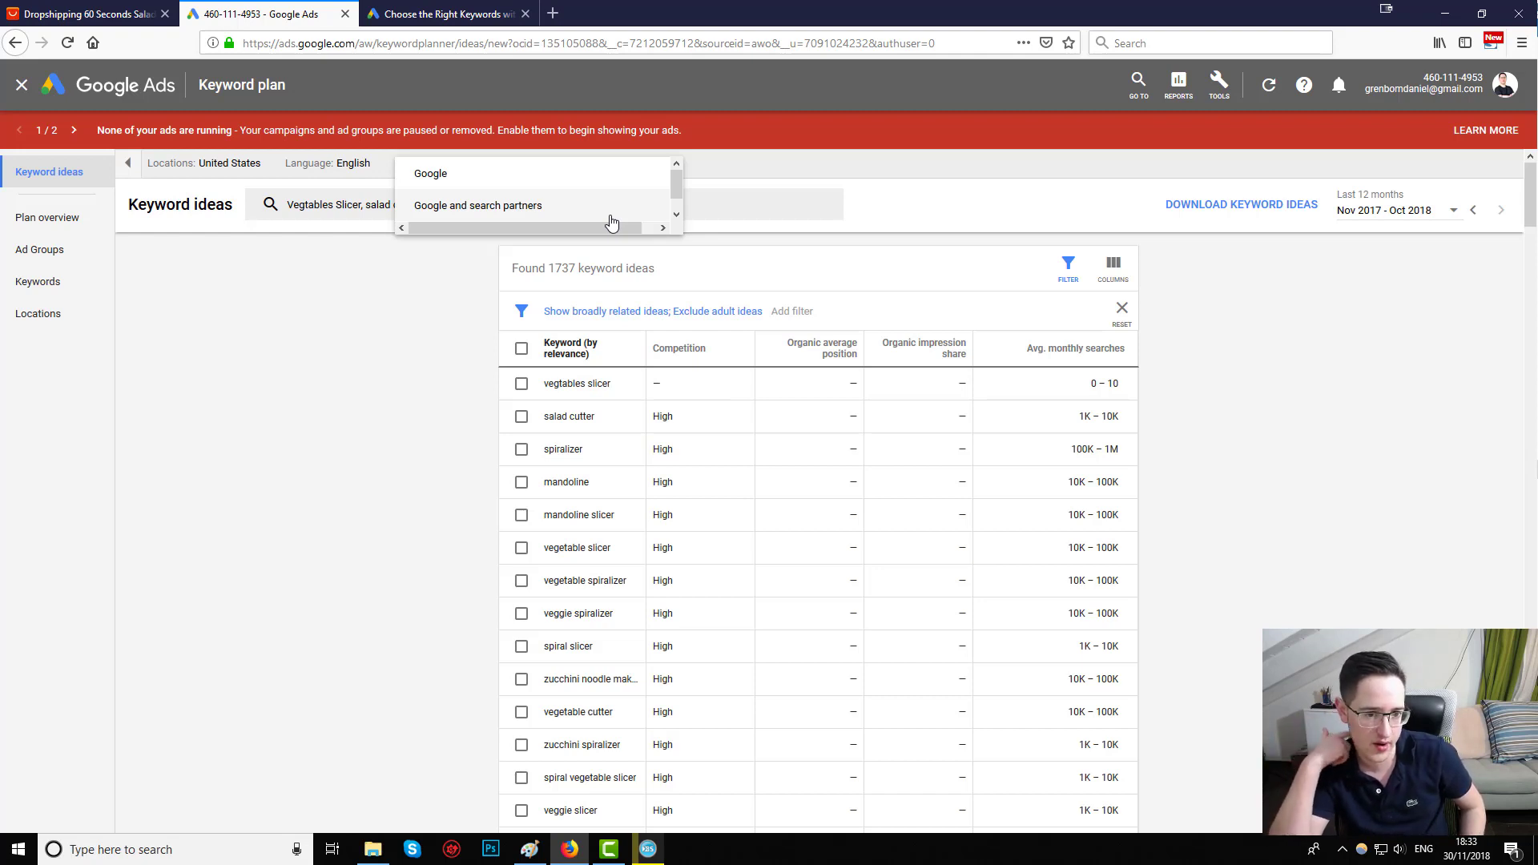
click(449, 330)
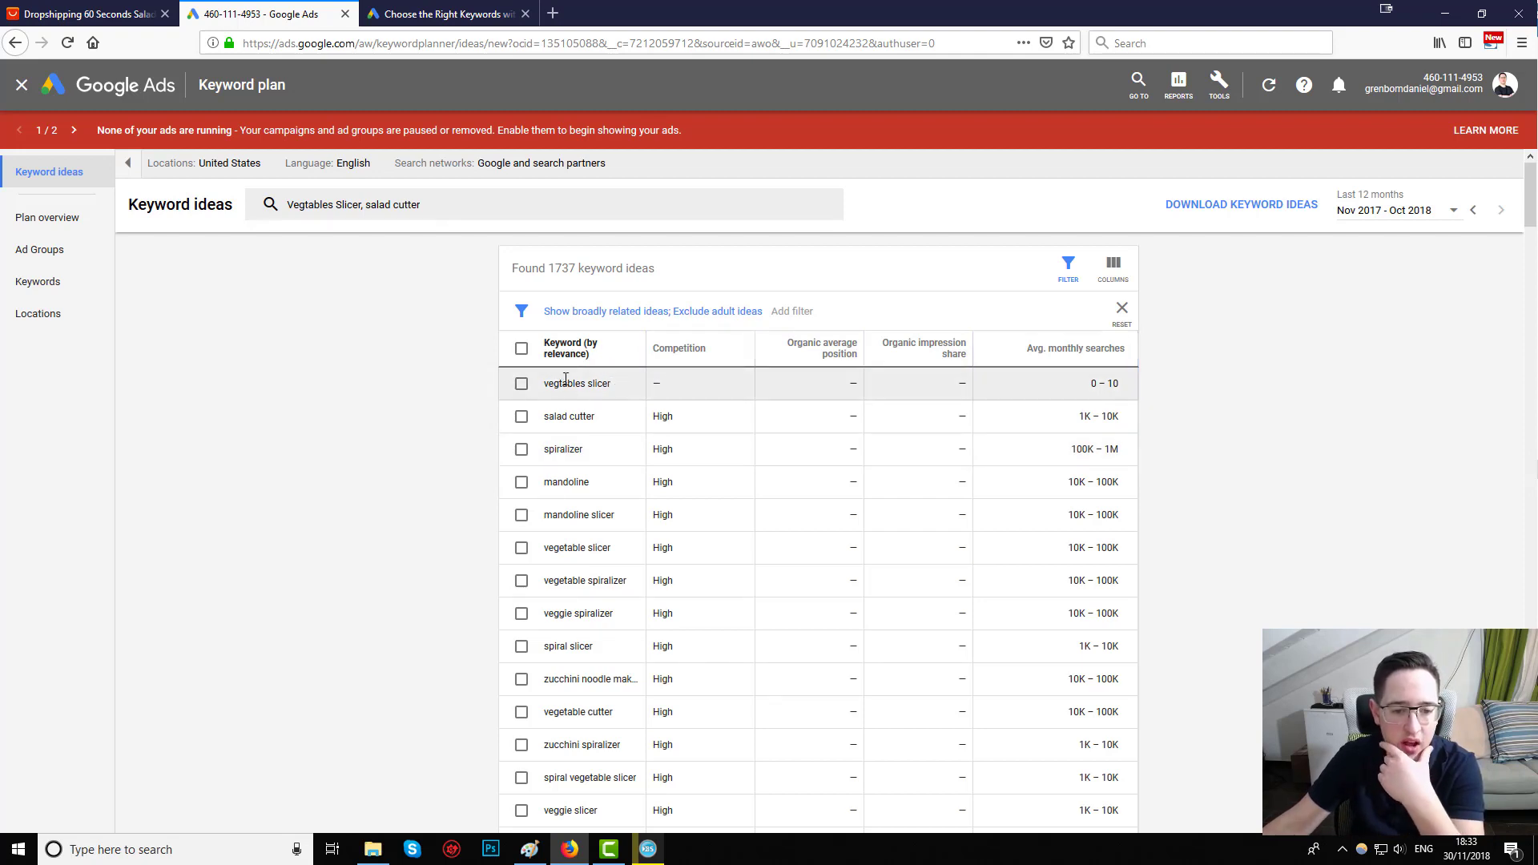
Step: Widen the Keyword column of the keyword ideas table so that long keywords fit in full
drag(576, 402, 545, 376)
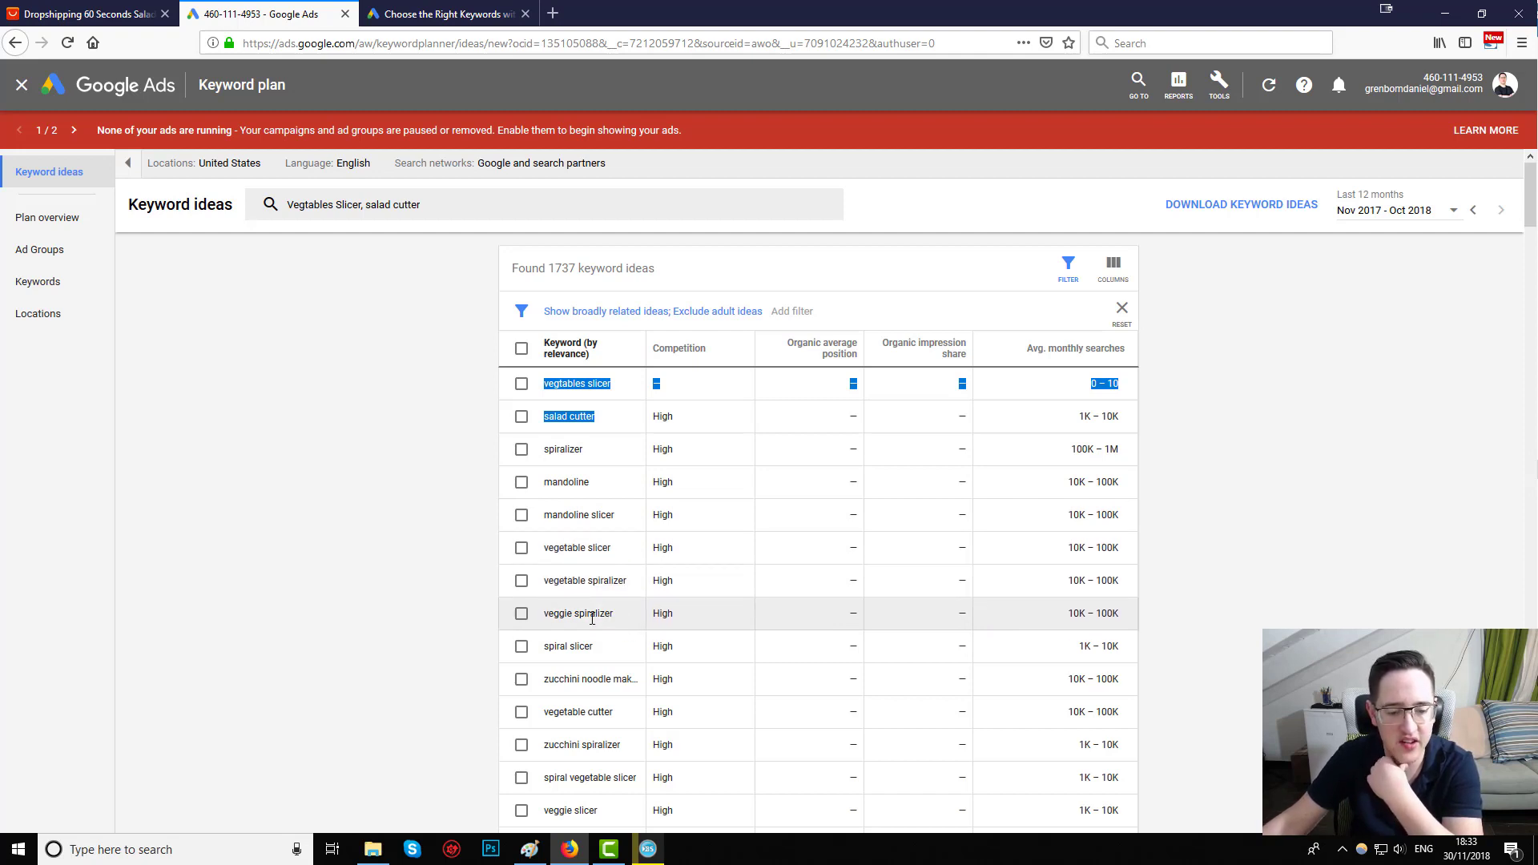
scroll(590, 626, down, 1)
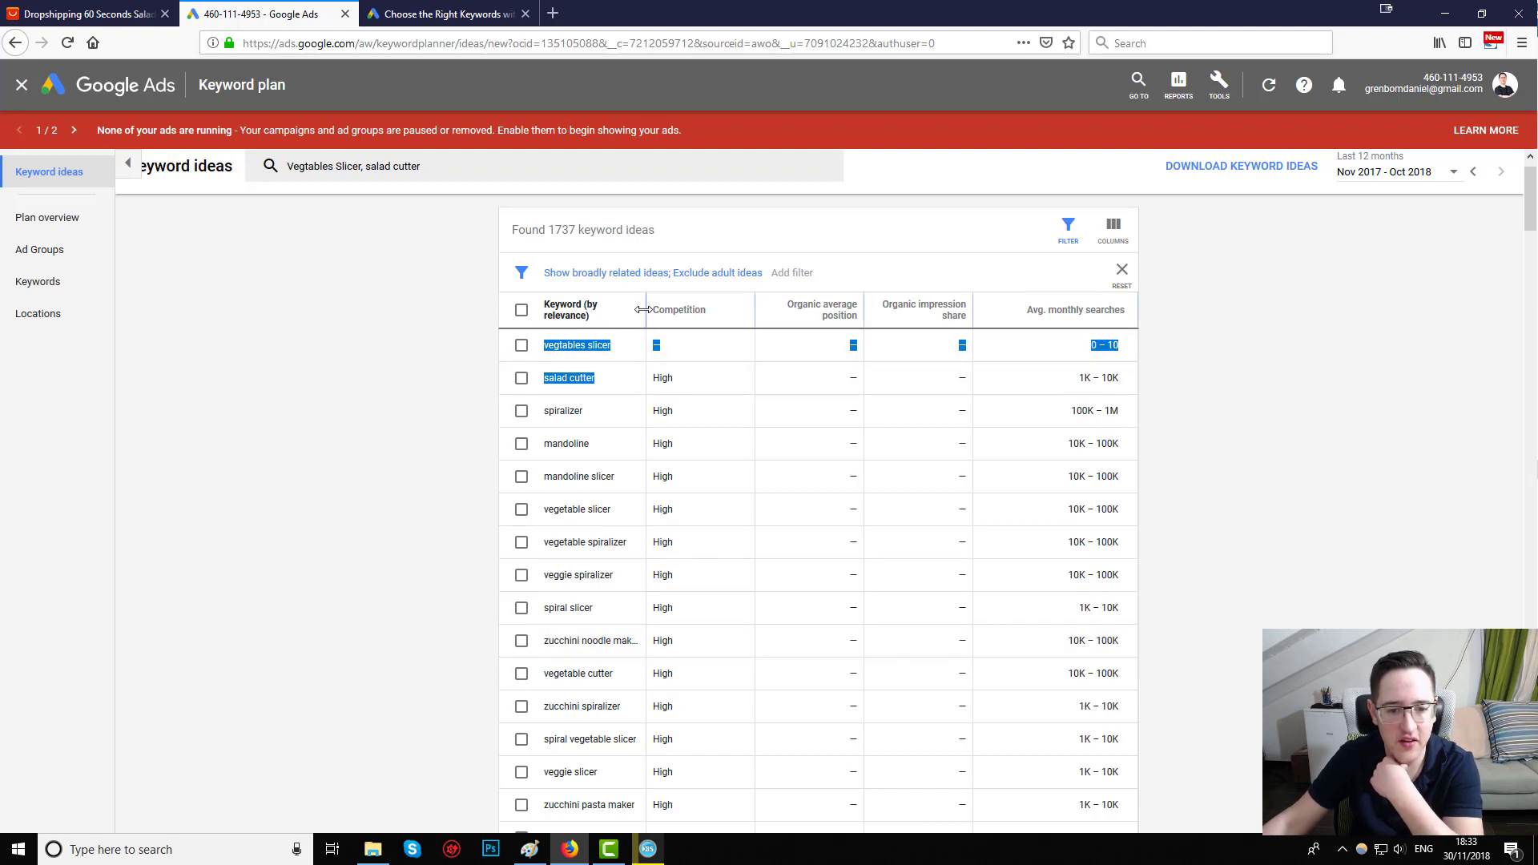
drag(646, 310, 726, 318)
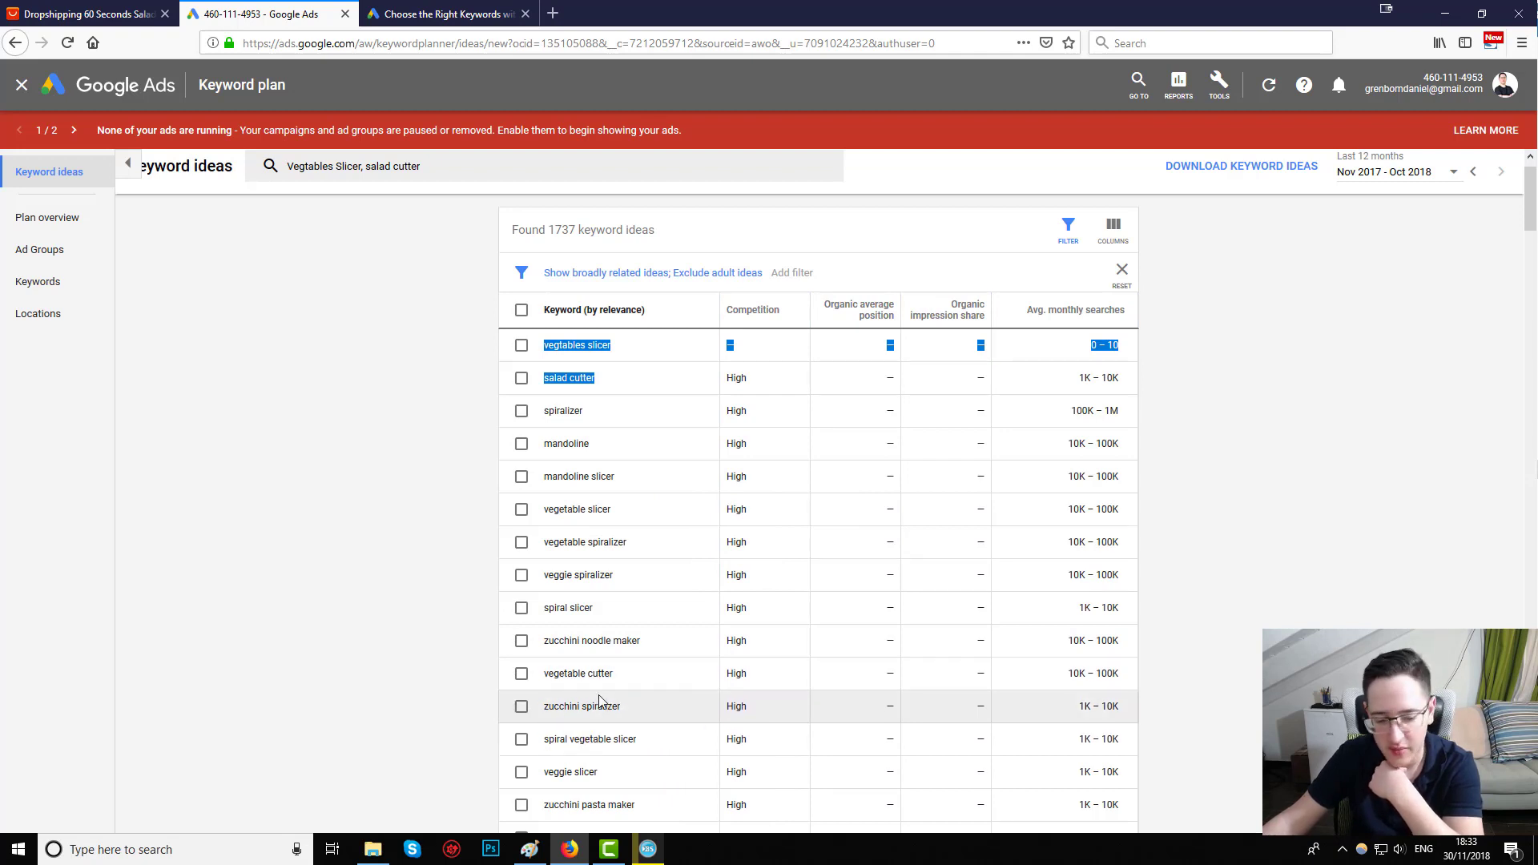
Step: Look through the keyword ideas sorted by relevance, such as vegetable shredder, and return to the start of the list
scroll(612, 689, down, 2)
scroll(613, 579, down, 1)
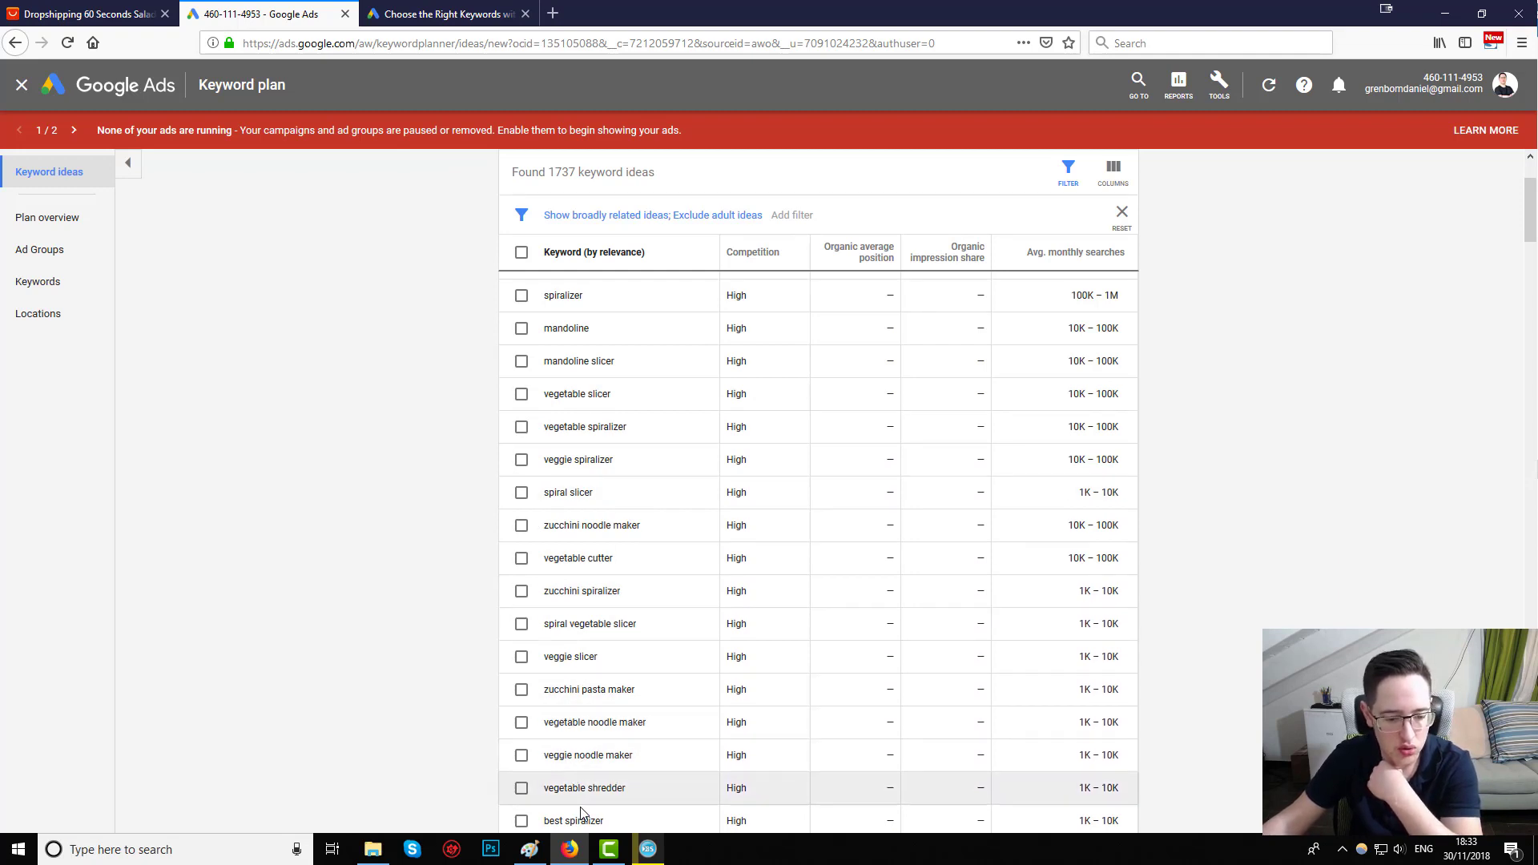
scroll(584, 781, down, 1)
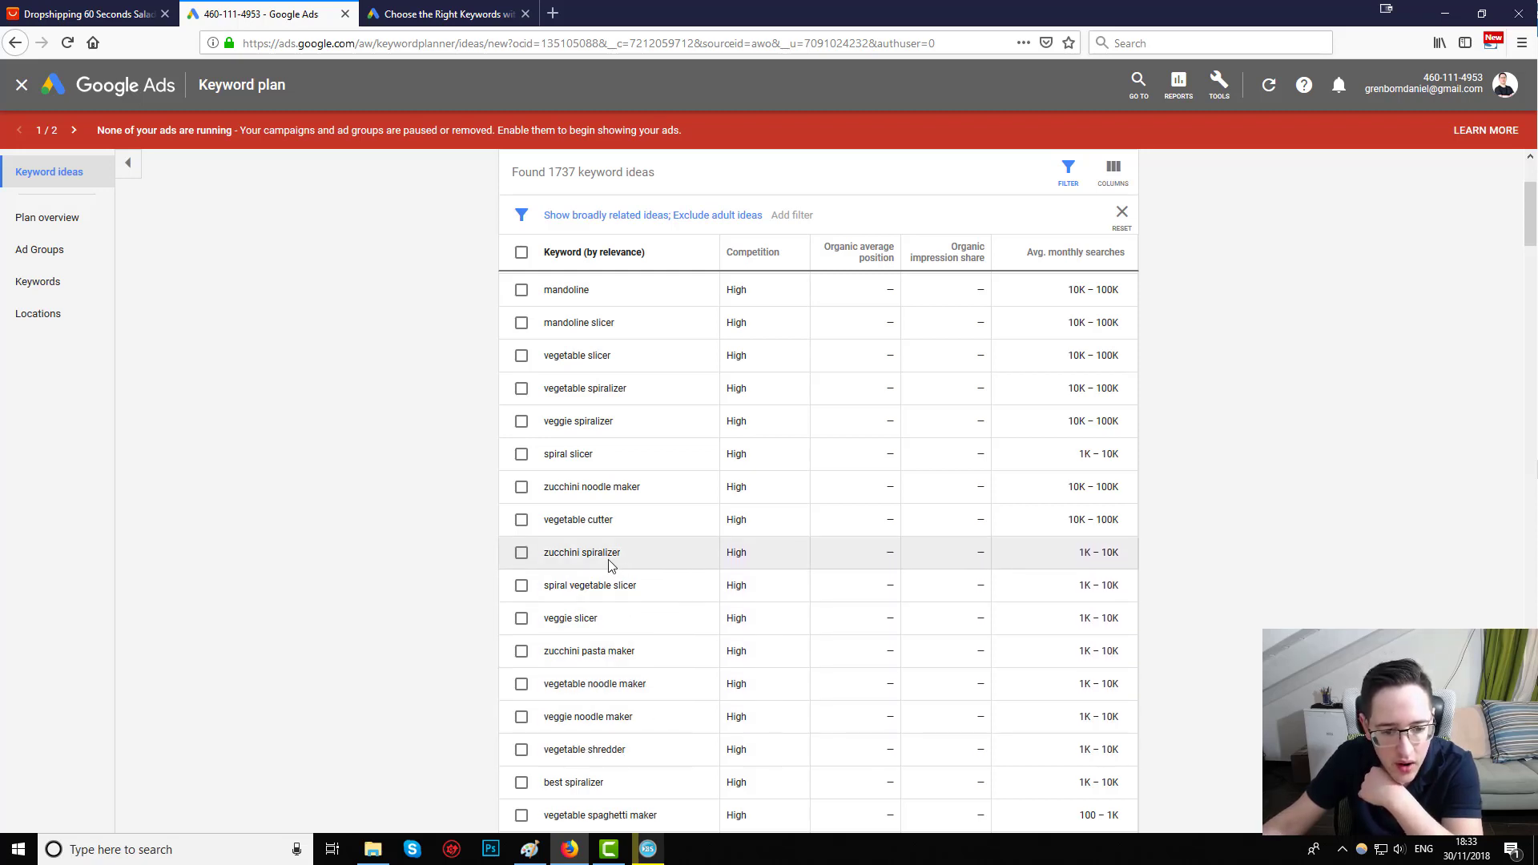
drag(607, 748, 635, 761)
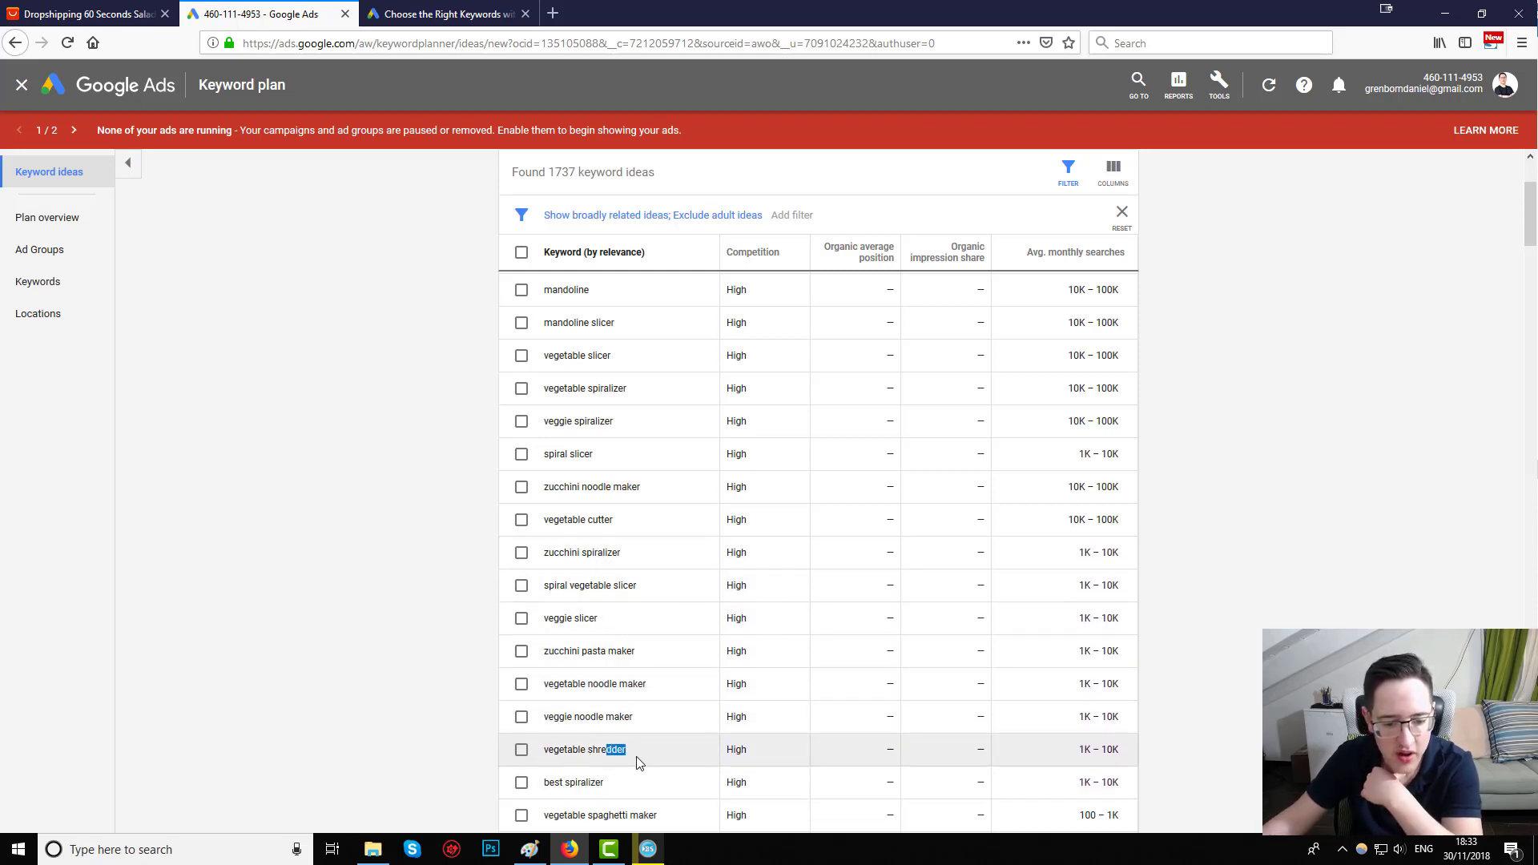
scroll(665, 720, down, 2)
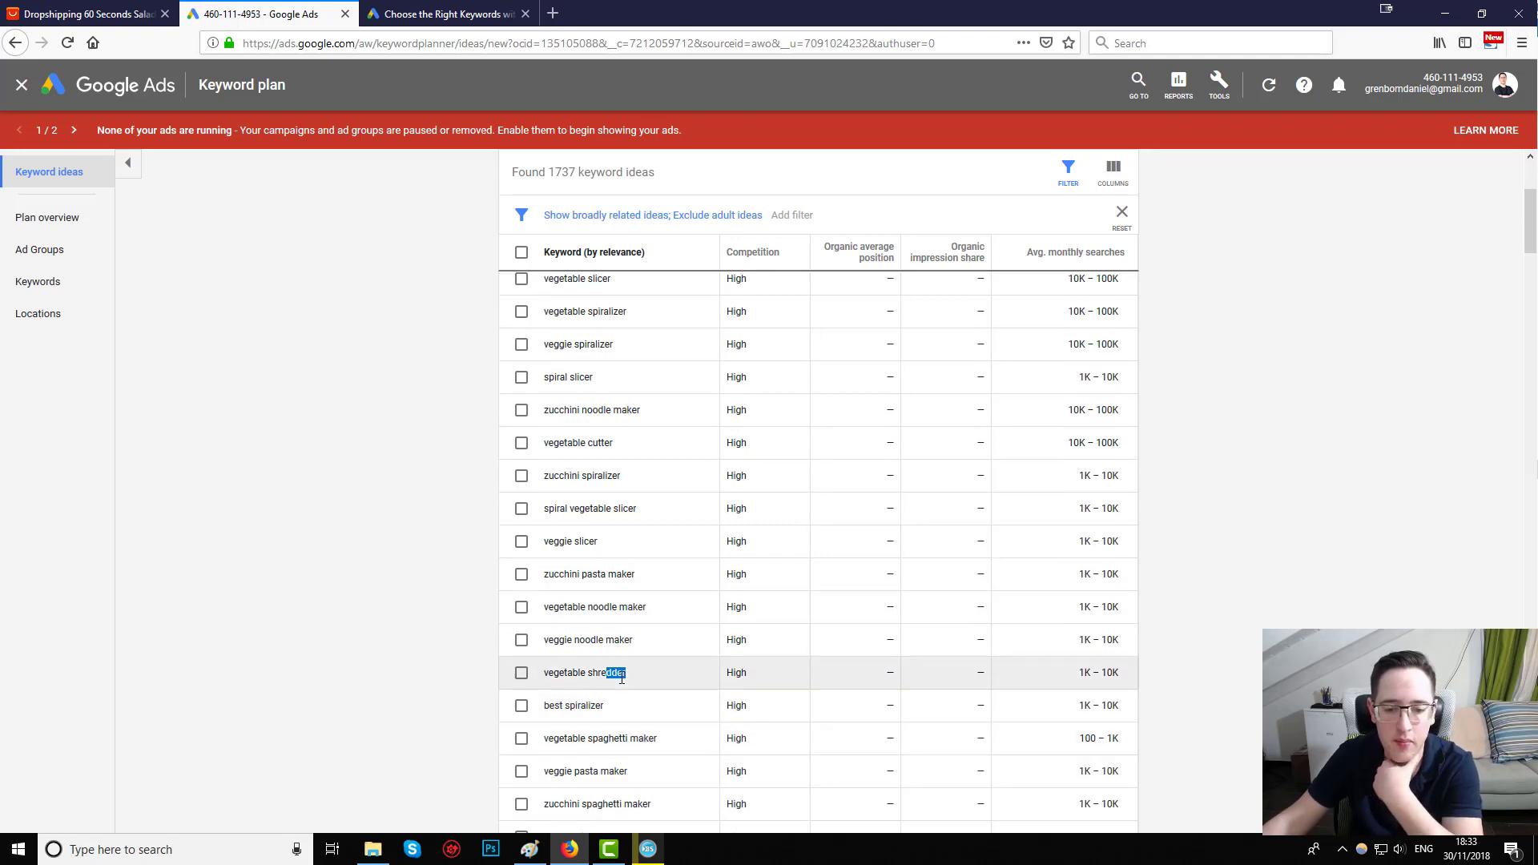
scroll(657, 608, up, 5)
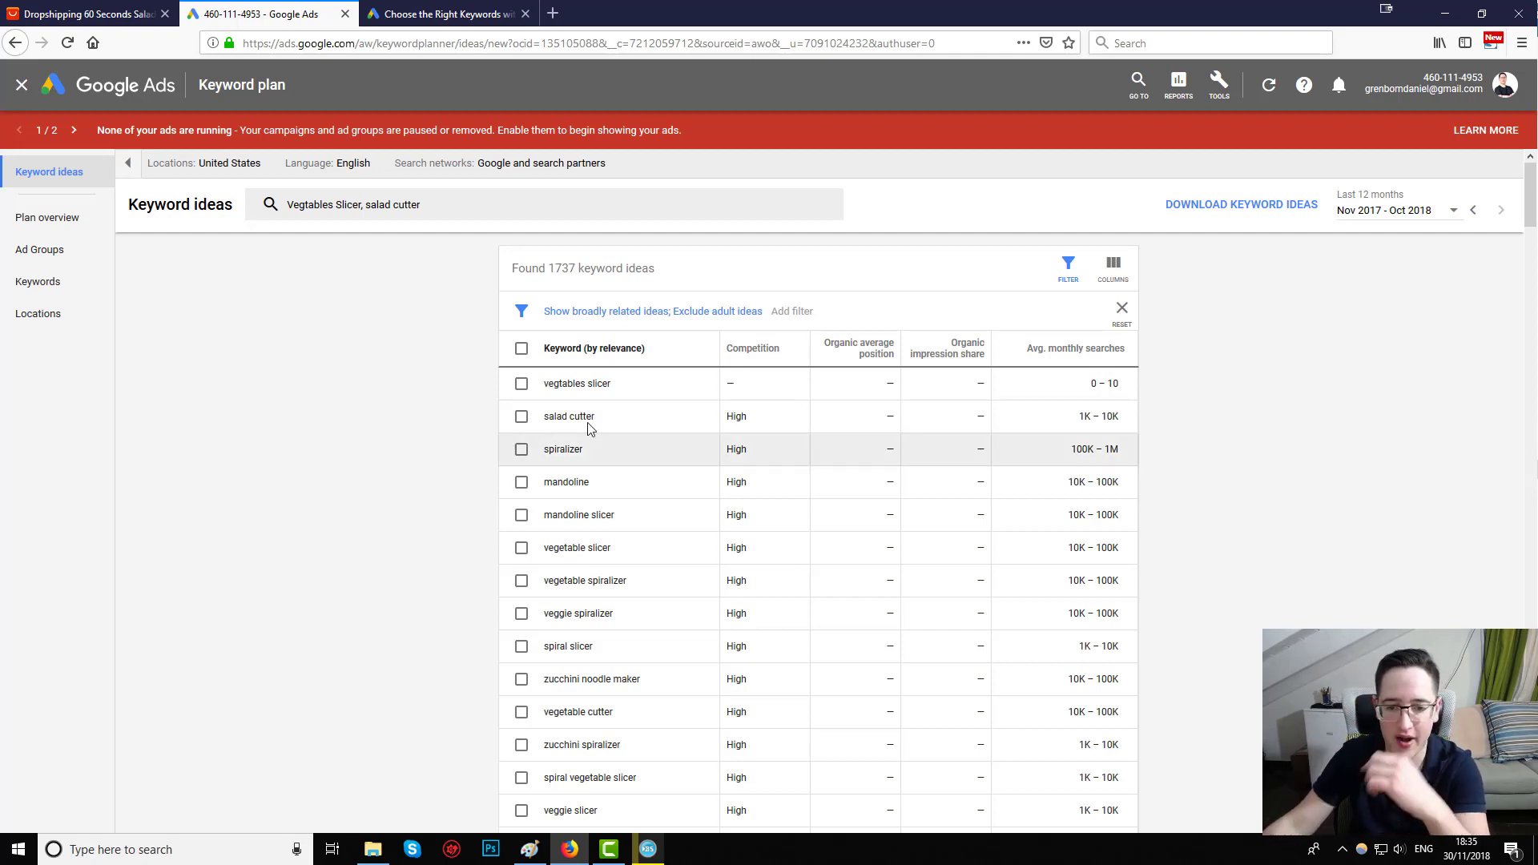
Step: Sort the keyword ideas by highest average monthly searches and compare the search ranges of spiralizer and meat slicer
click(1074, 348)
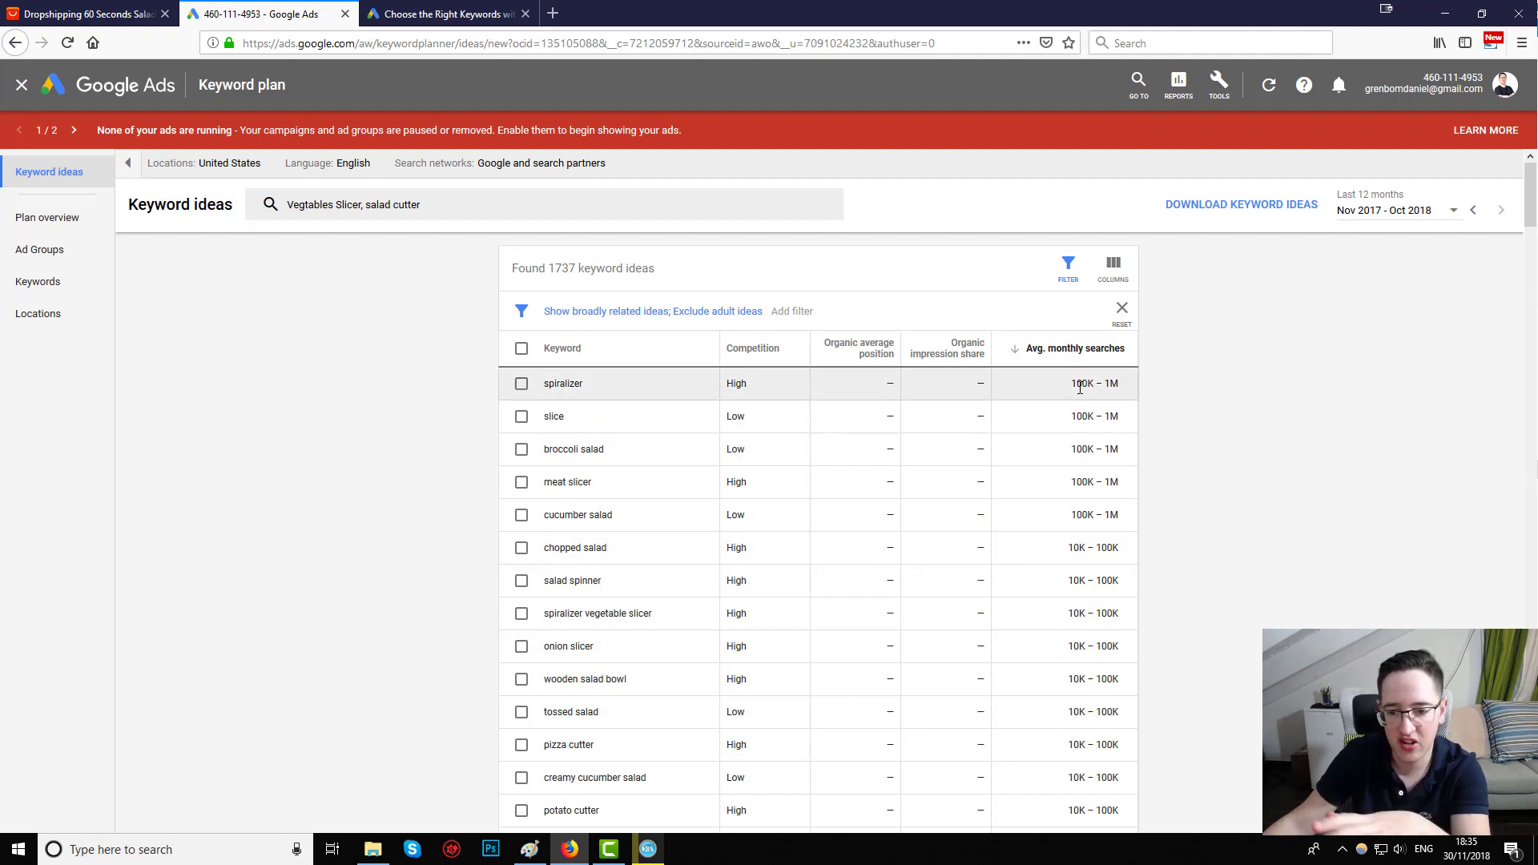
drag(1071, 386, 1120, 386)
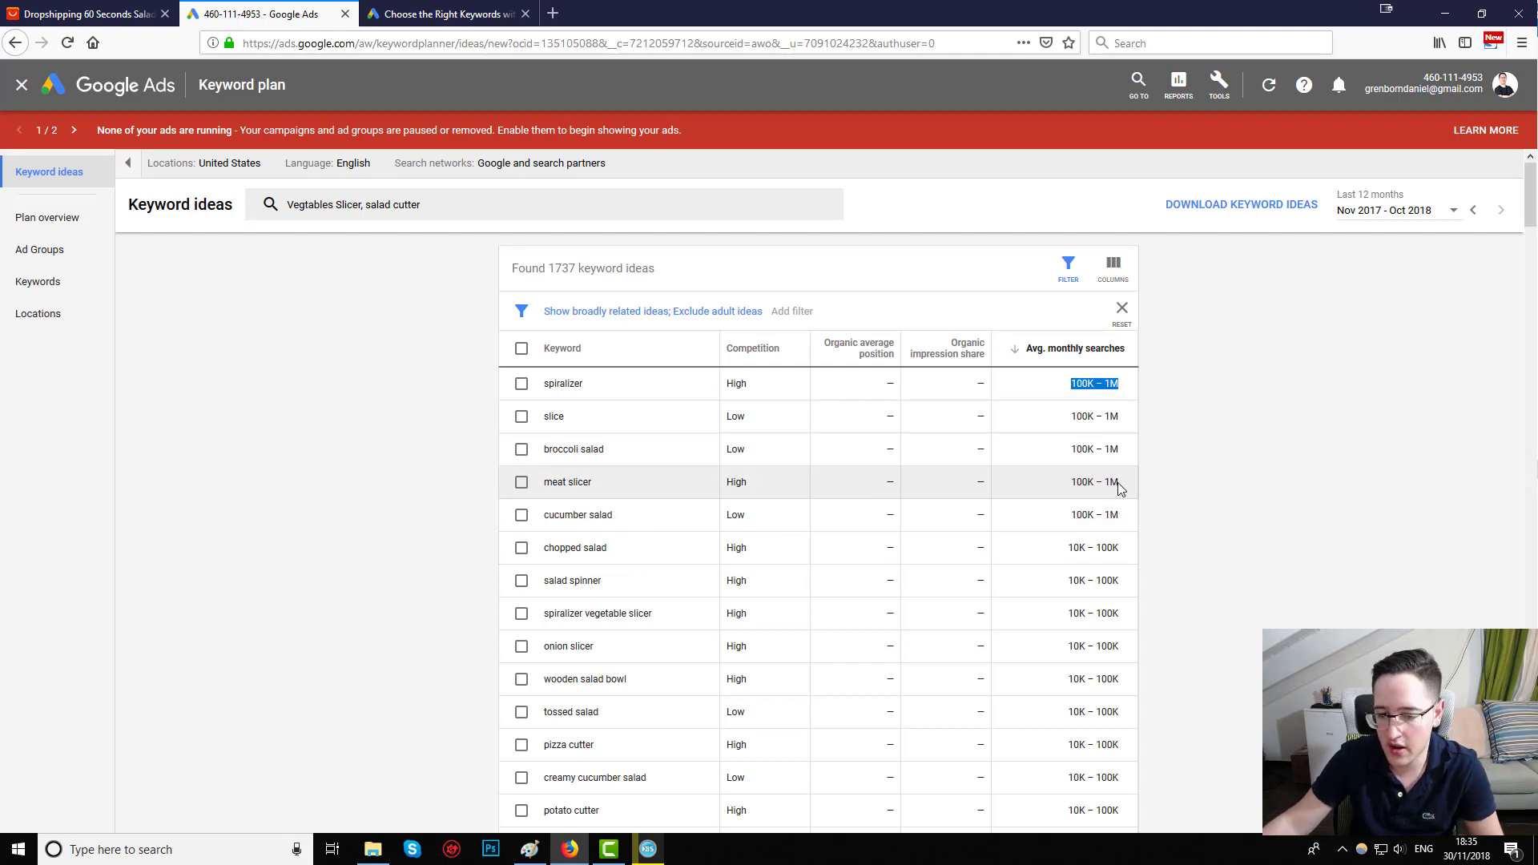
drag(1121, 482, 1071, 486)
click(1254, 472)
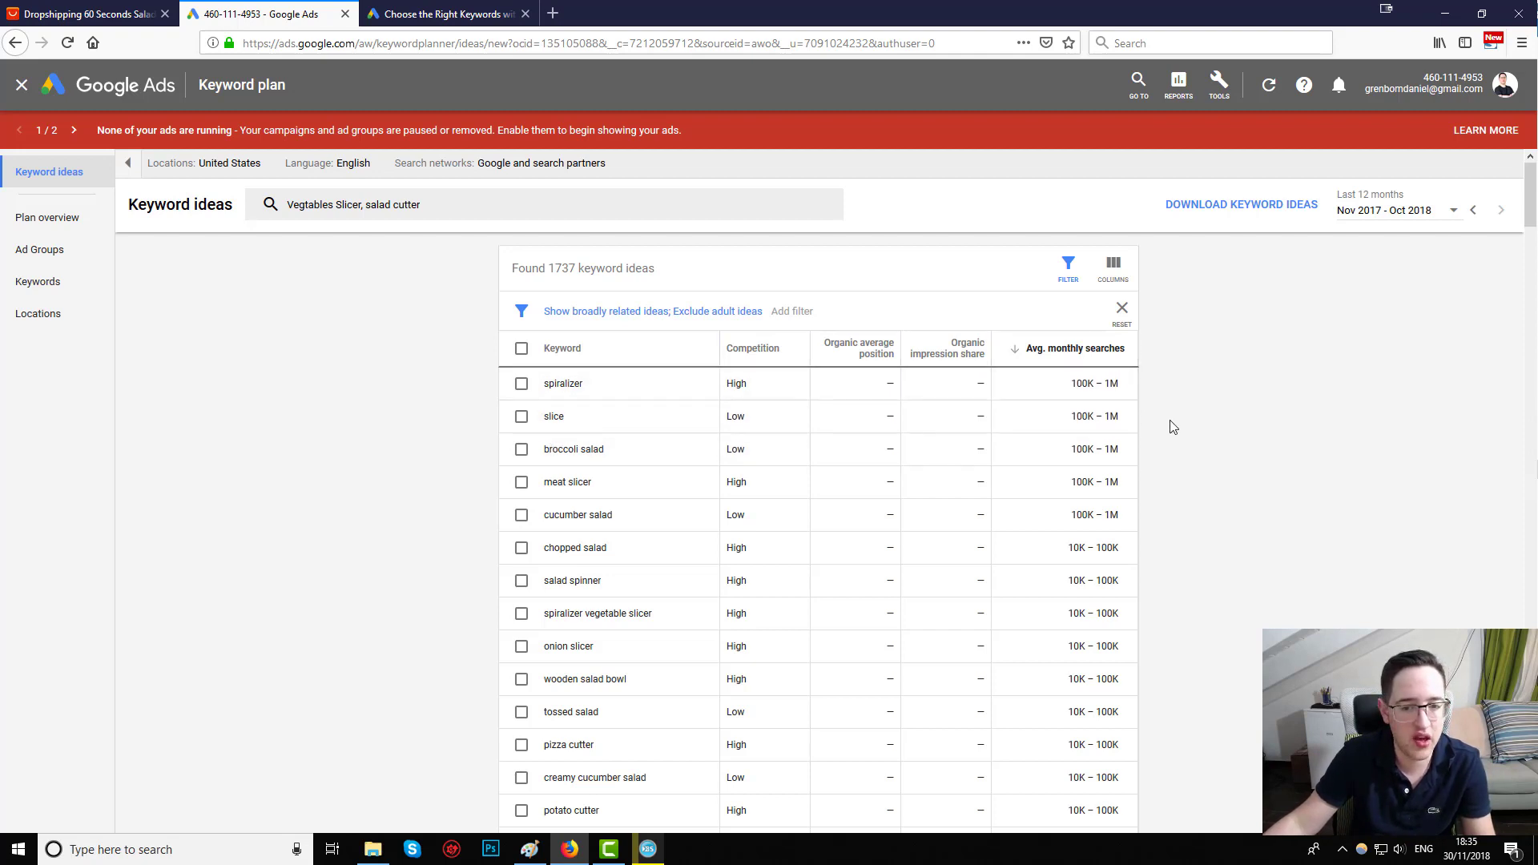
Step: Compare the average monthly searches and the competition level of the keywords spiralizer and slice
triple_click(1115, 382)
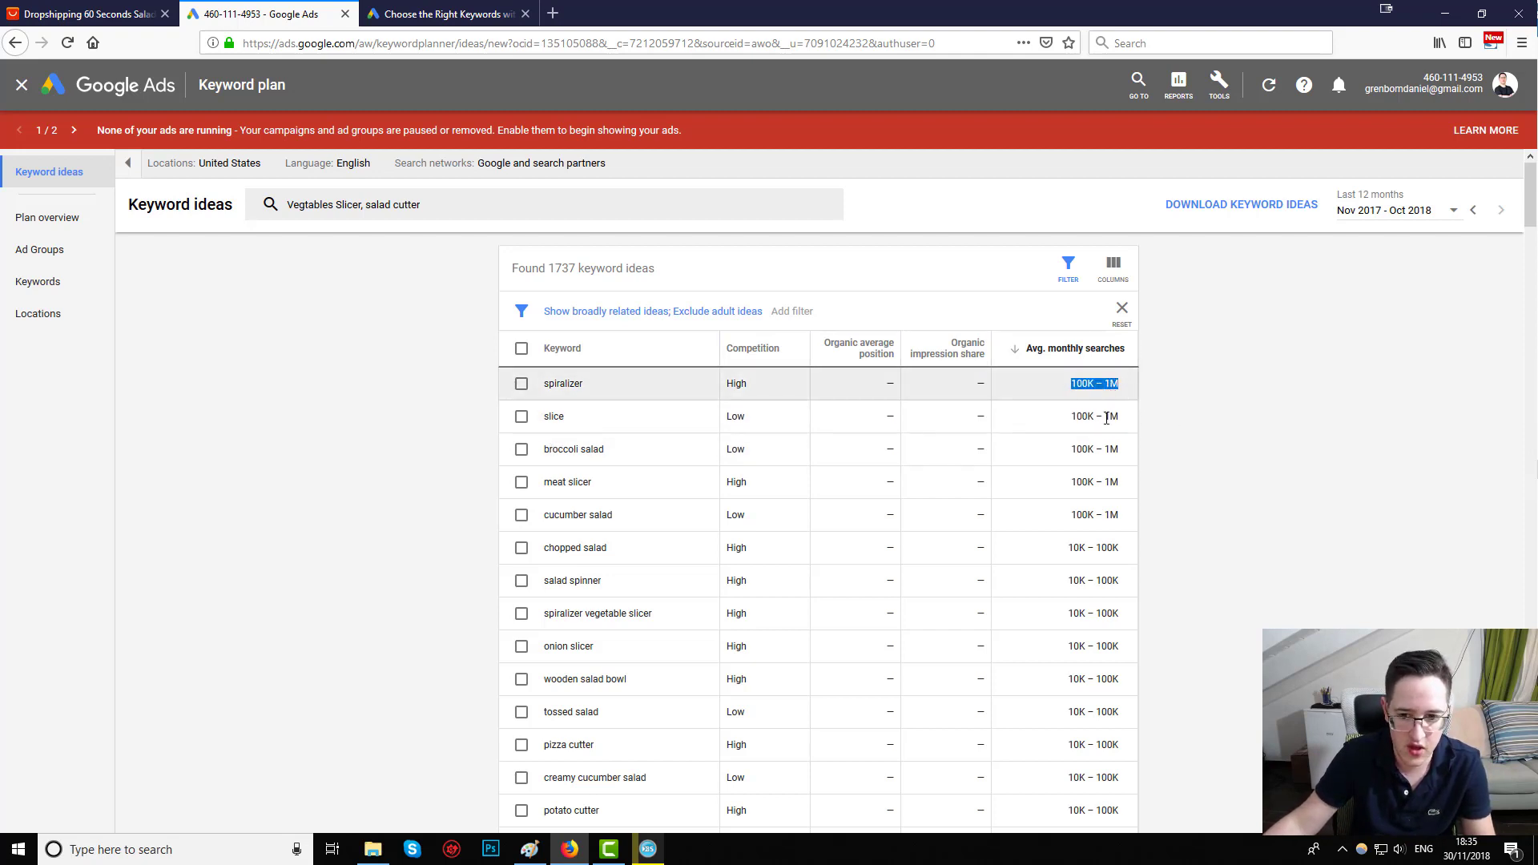
double_click(1110, 416)
double_click(1101, 384)
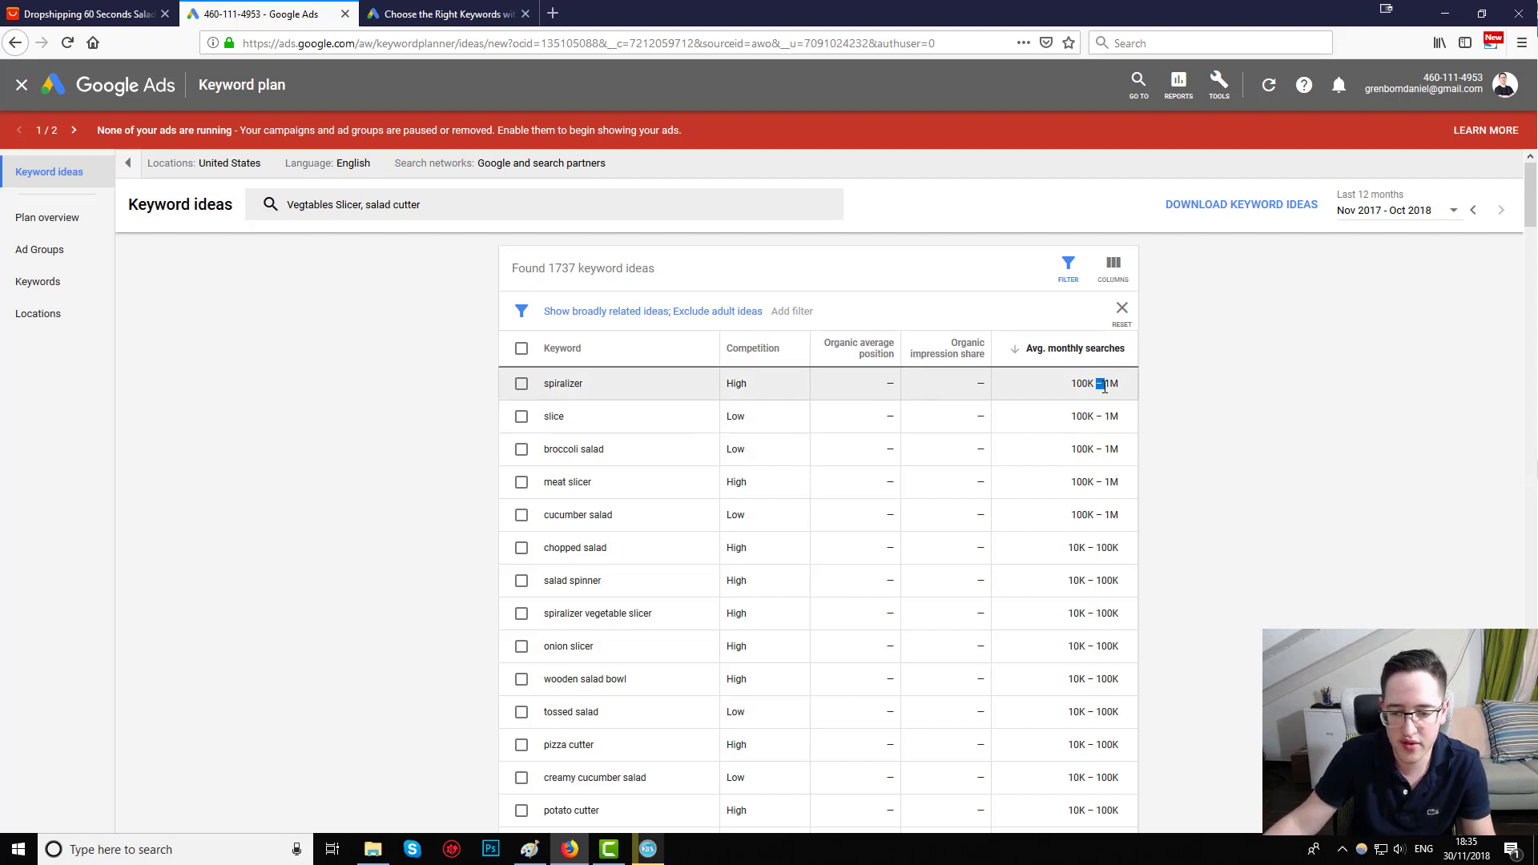
triple_click(1103, 384)
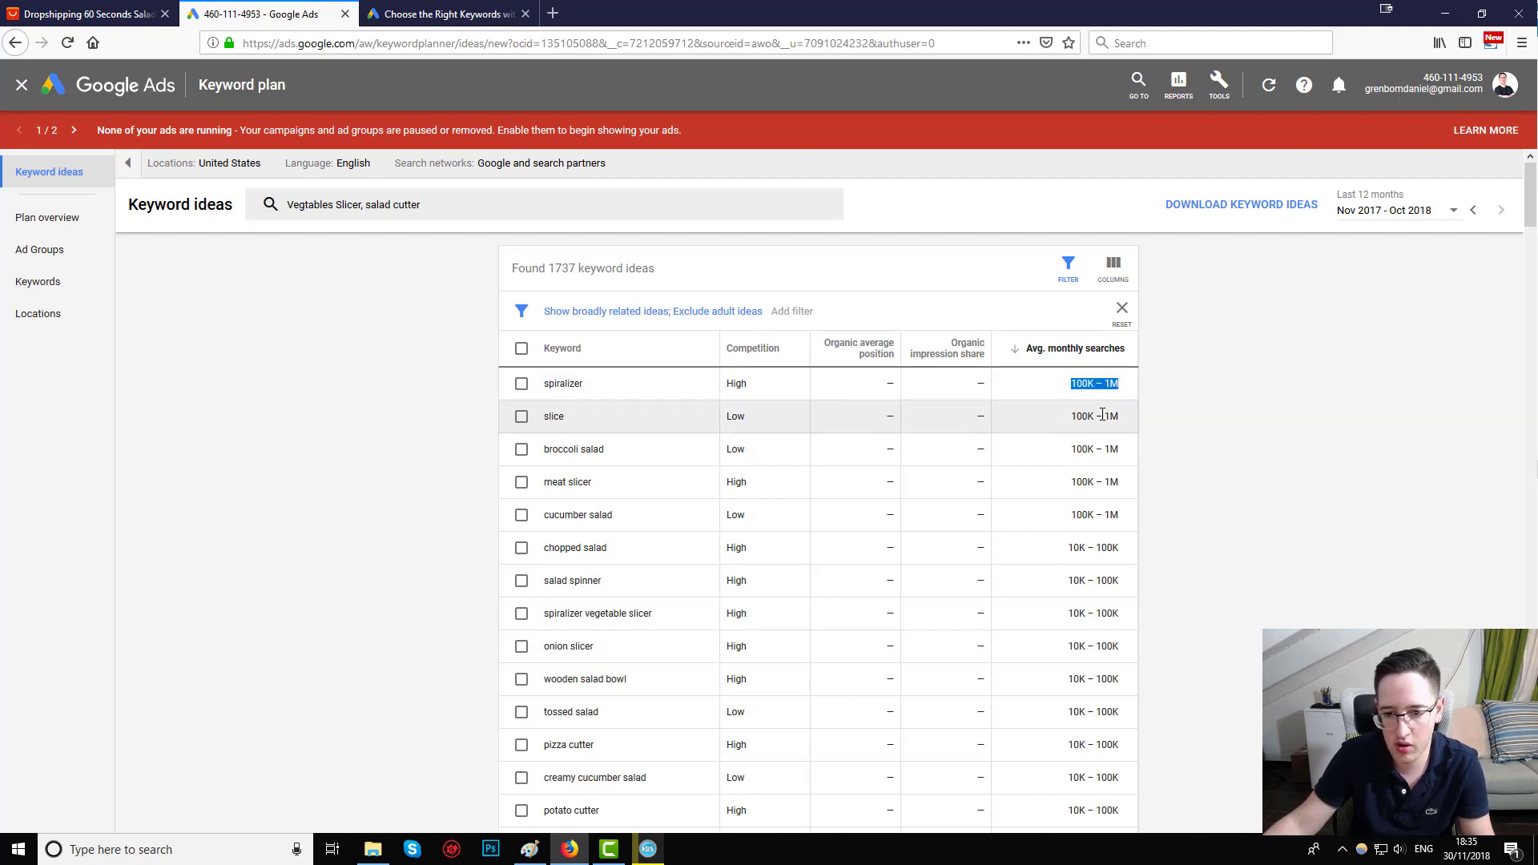
click(1101, 414)
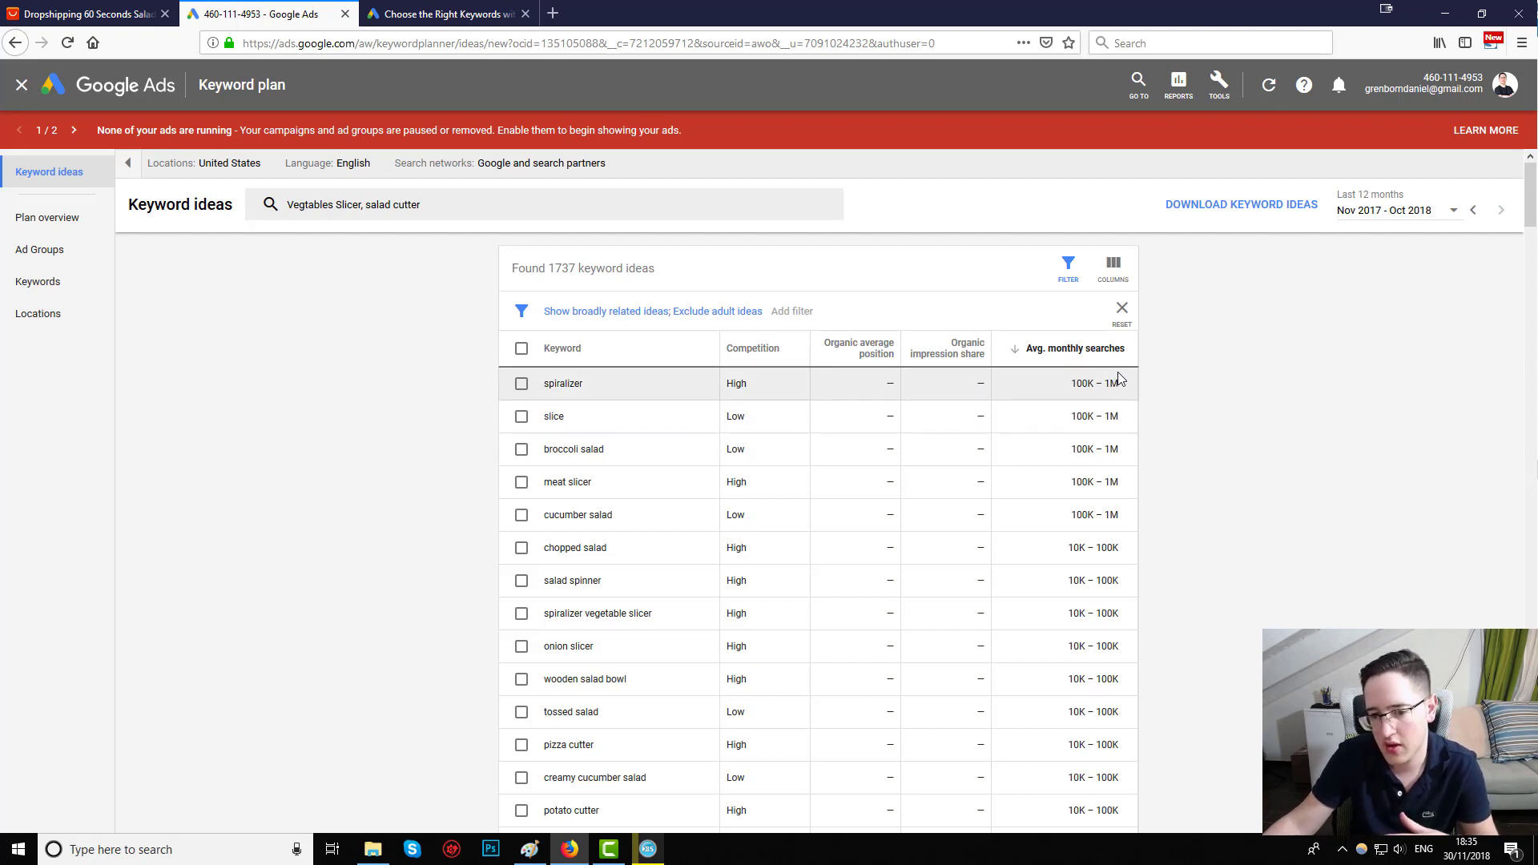
triple_click(1113, 383)
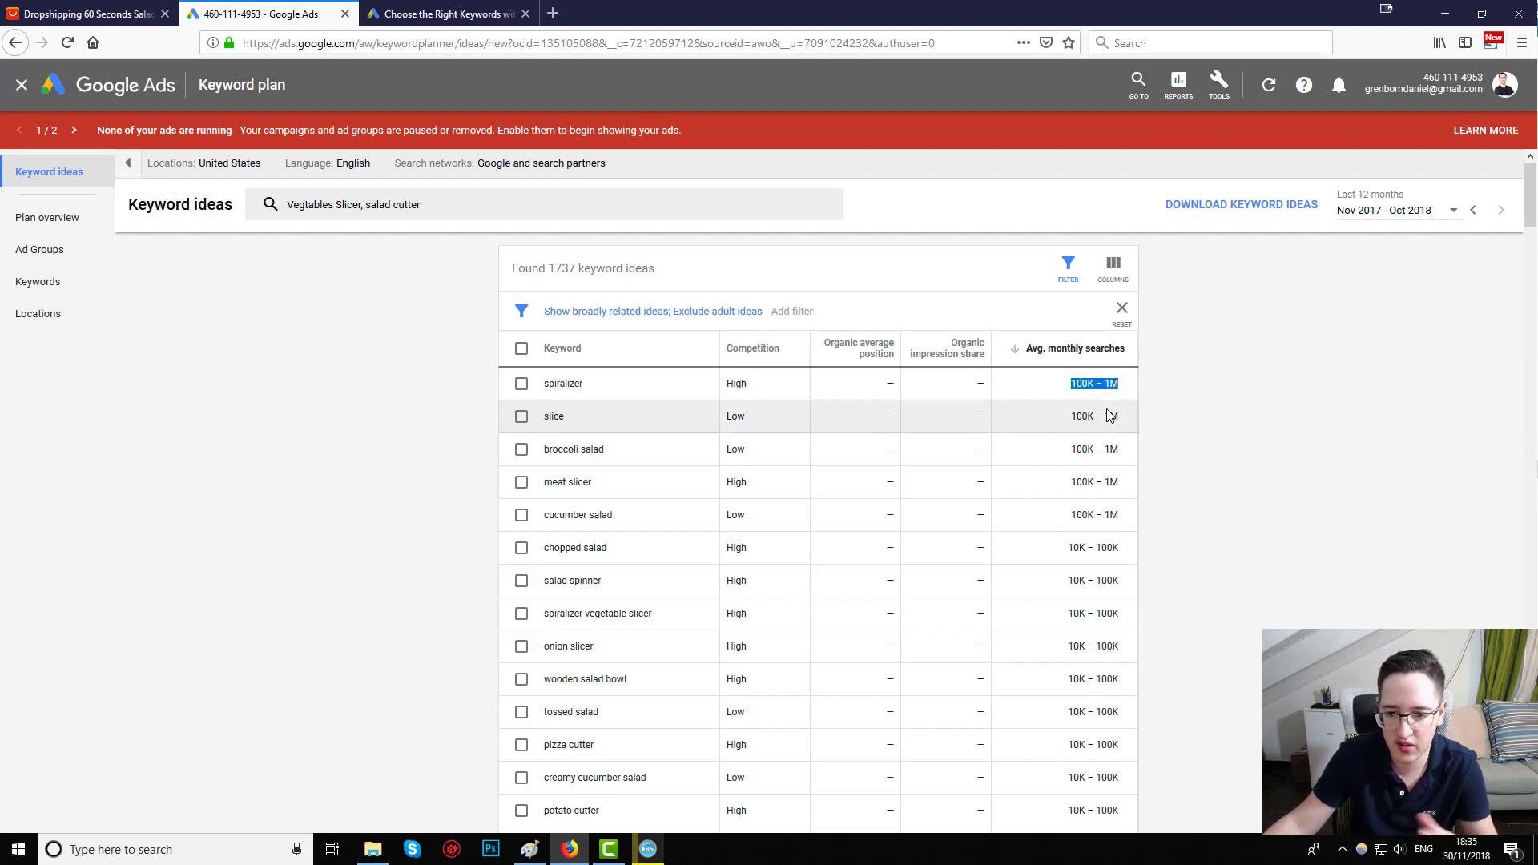
double_click(1110, 415)
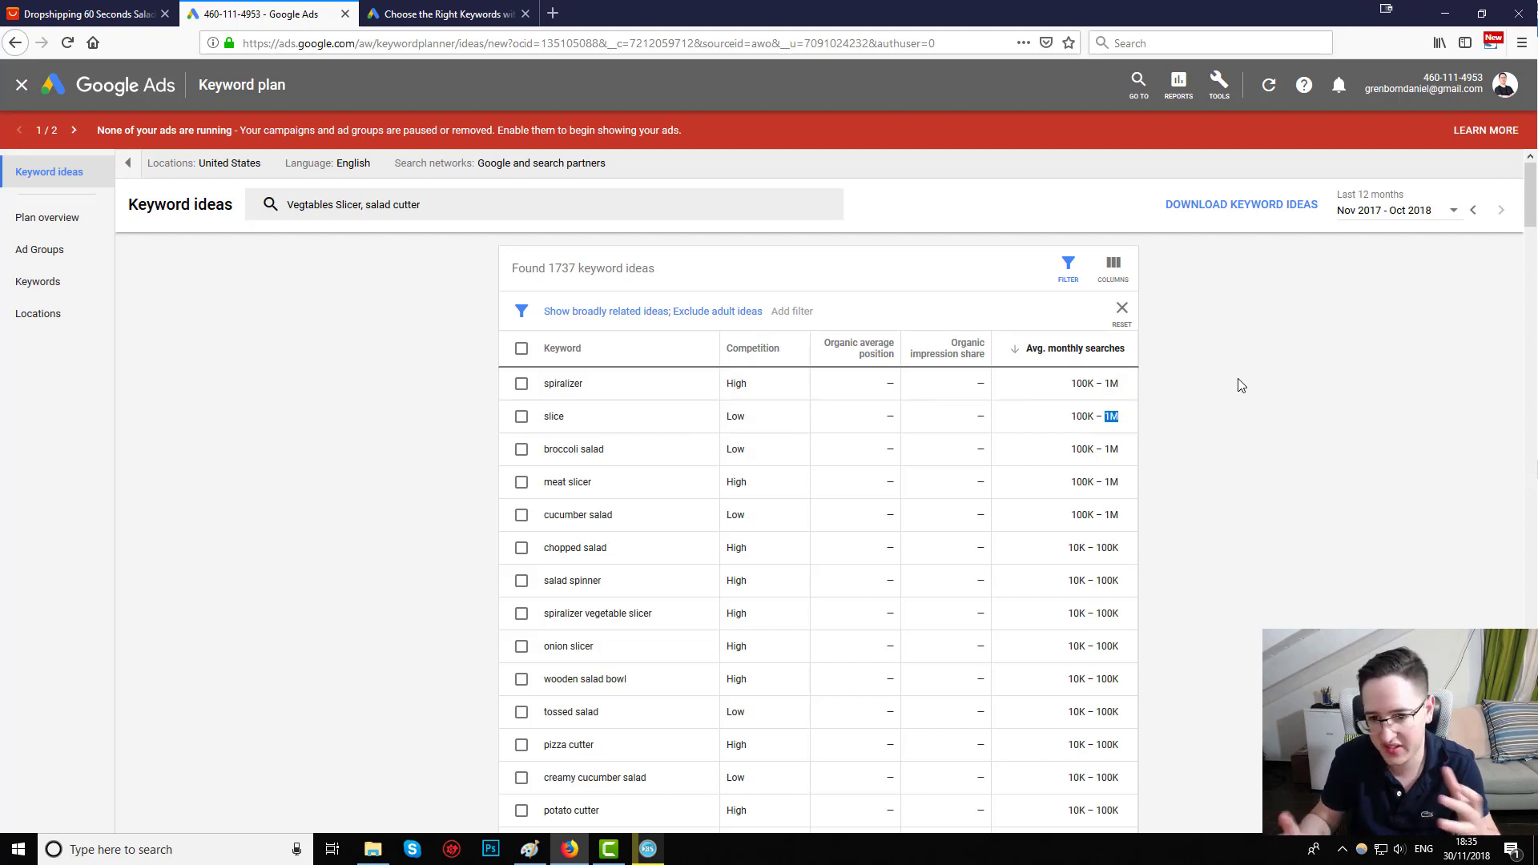
double_click(744, 385)
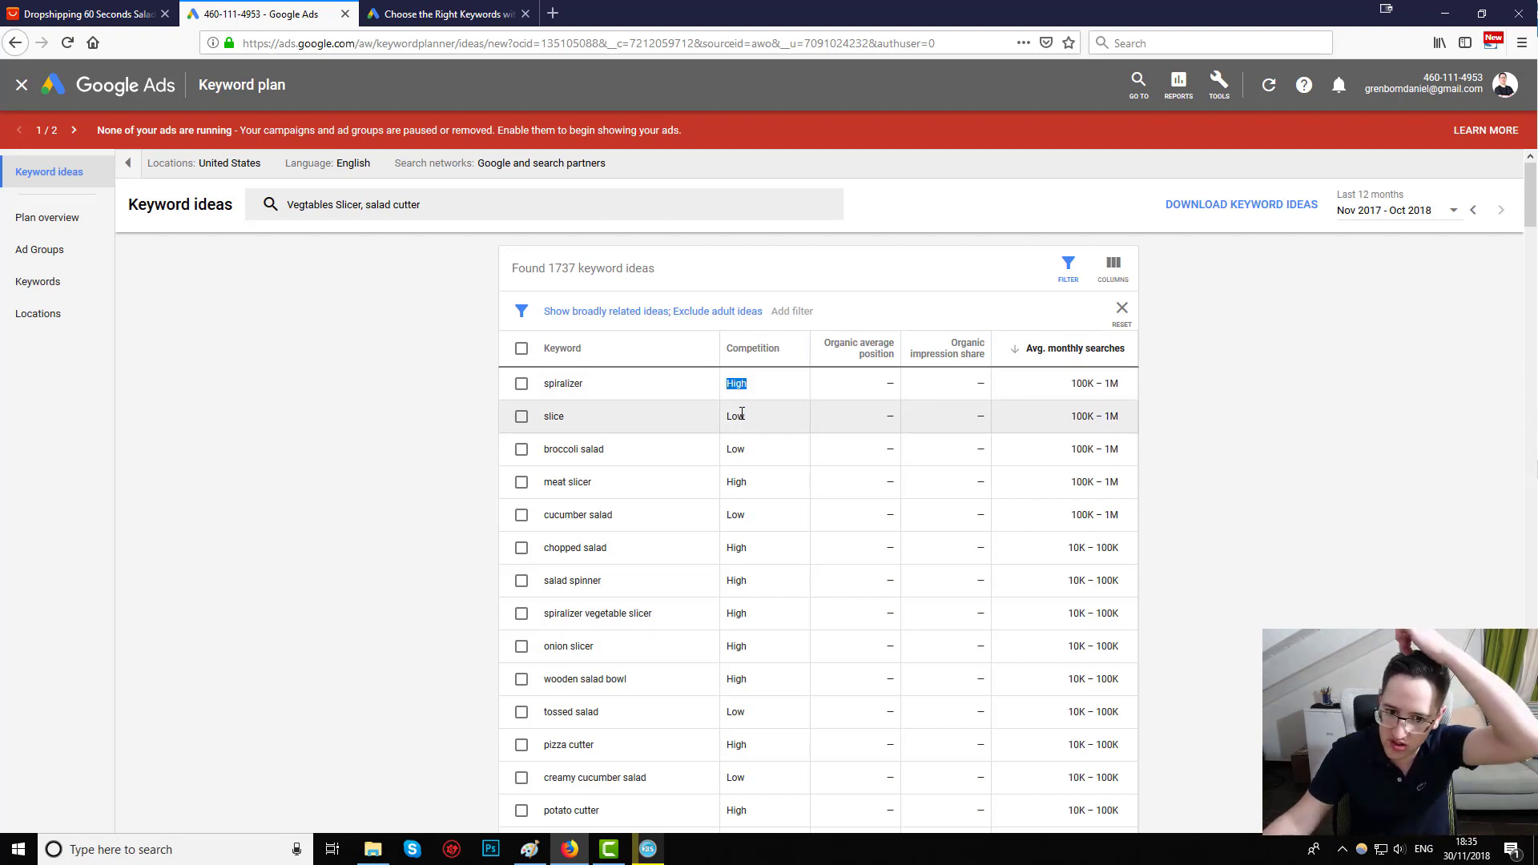
double_click(735, 417)
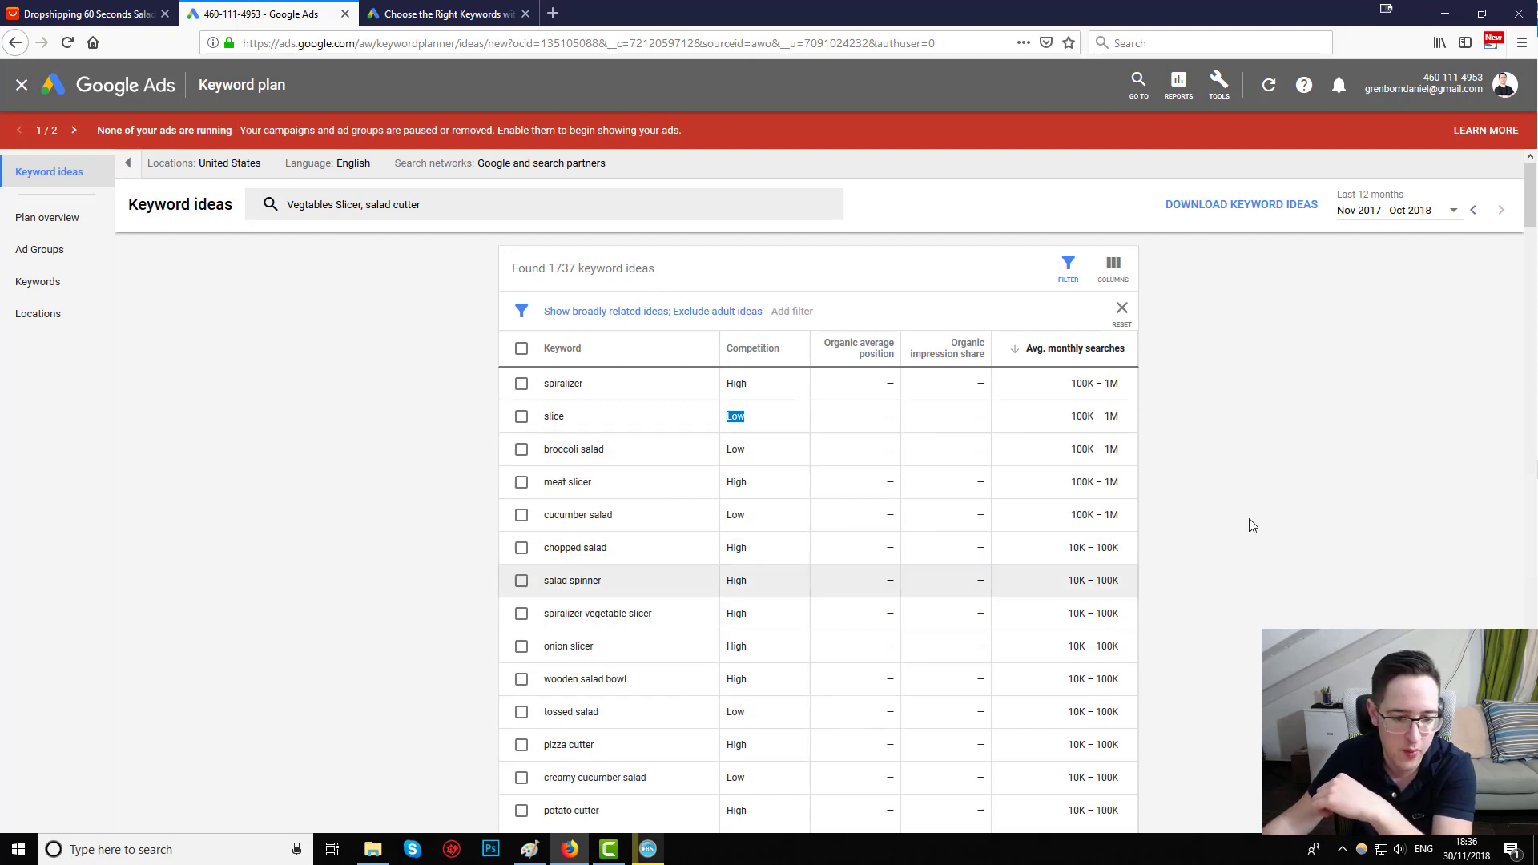
click(1289, 531)
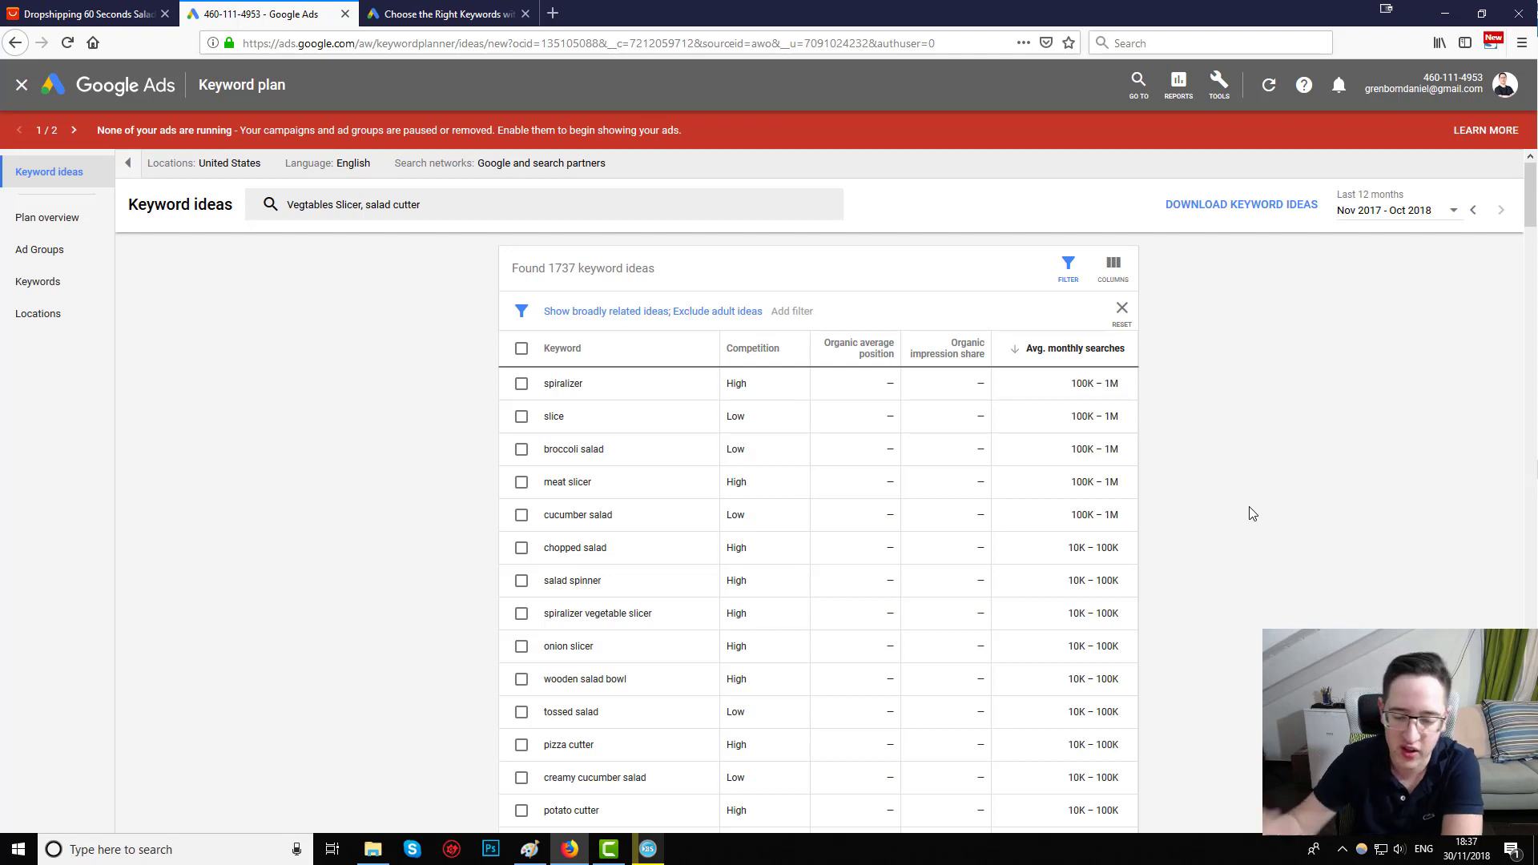
Step: View the filters that can be added to the keyword ideas and close the list
click(813, 312)
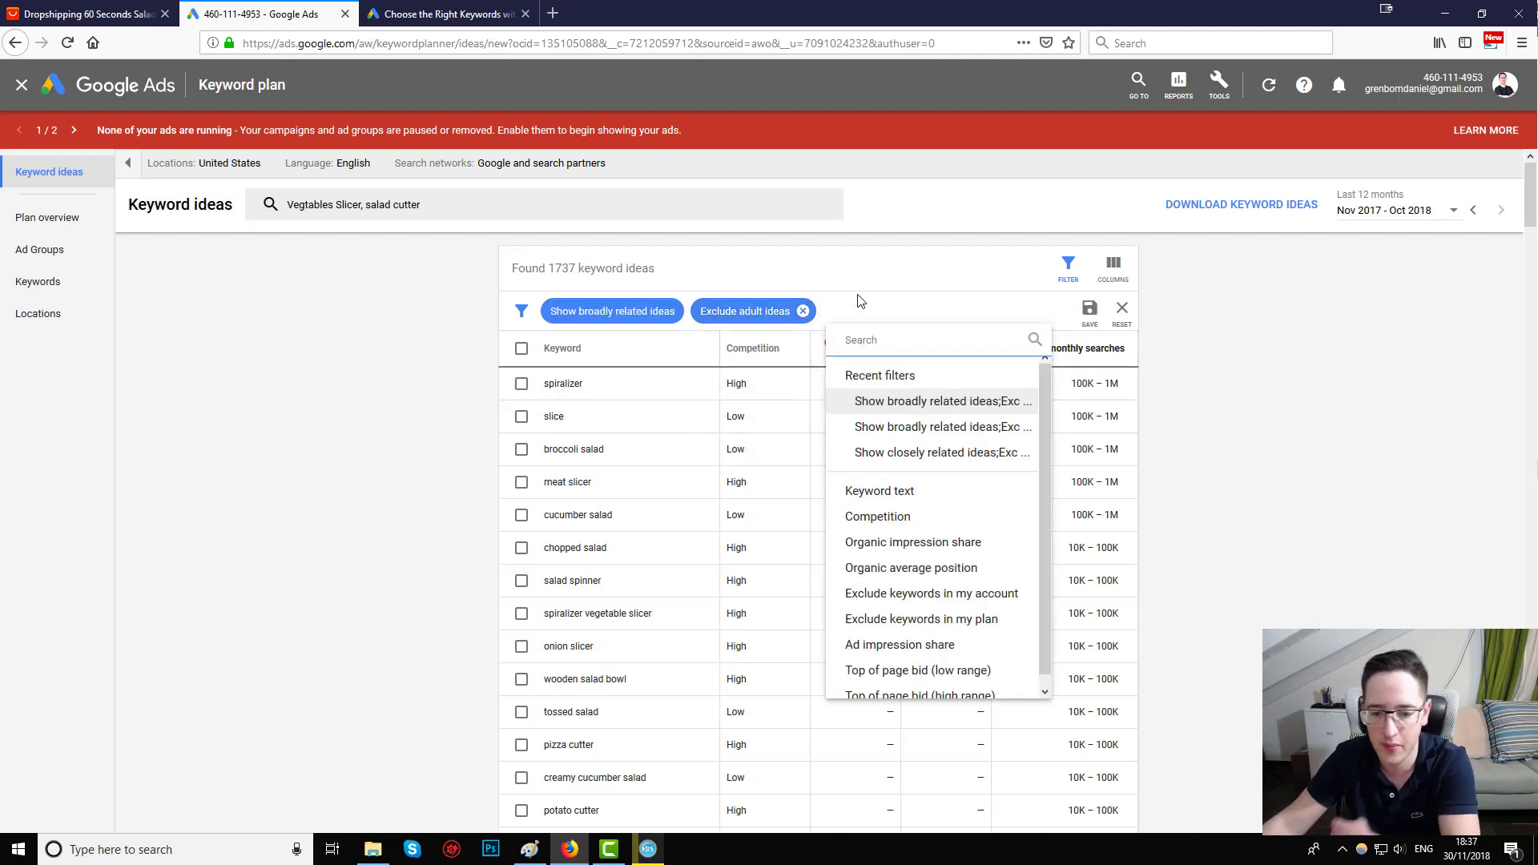
click(1301, 337)
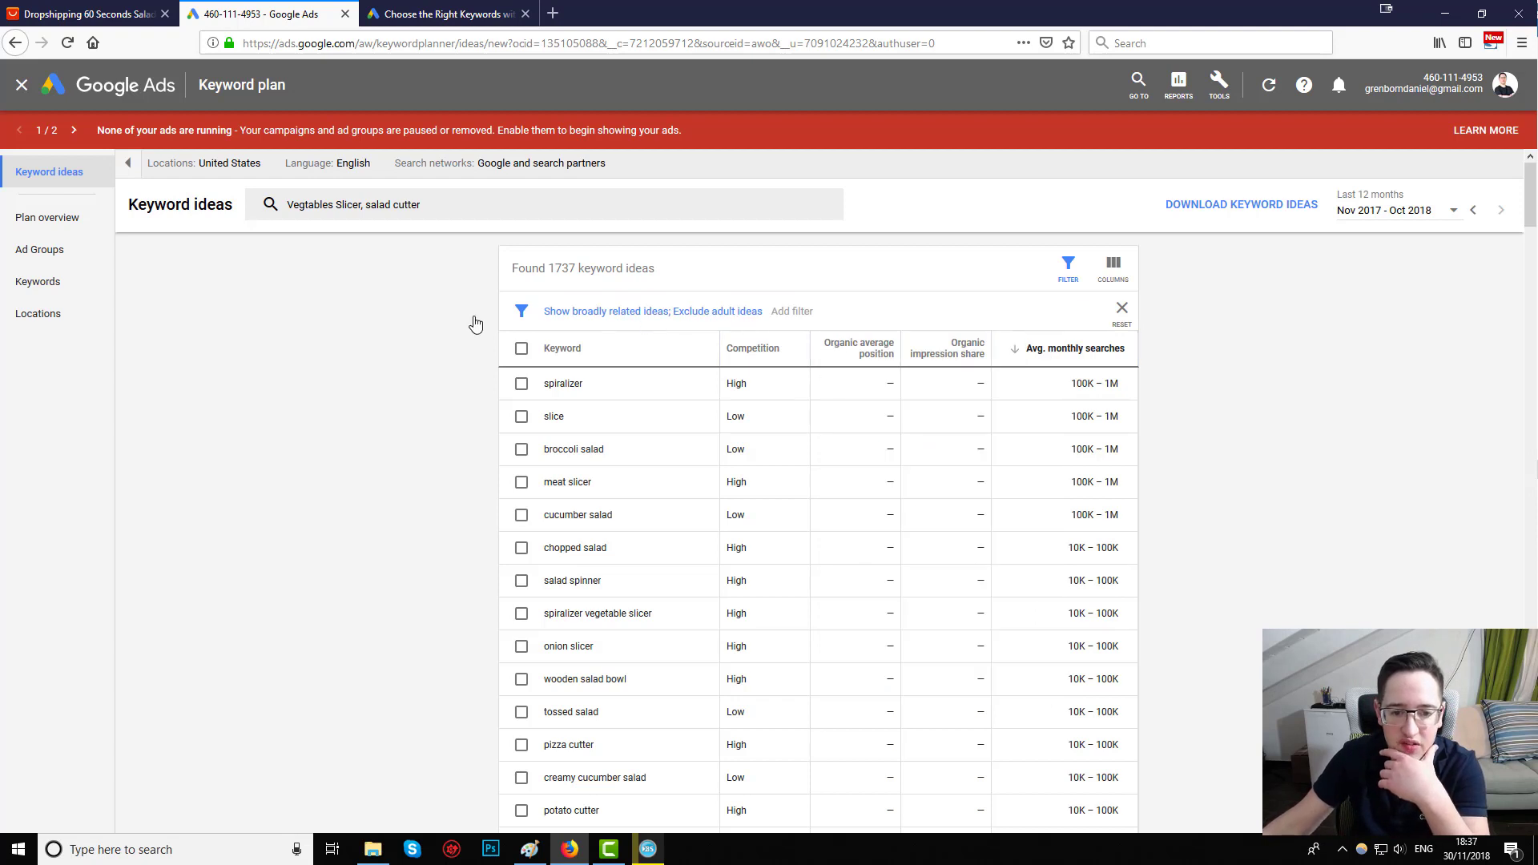
Step: Restrict the keyword ideas to closely related ideas, restore broadly related ideas, and check the number of ideas
click(615, 320)
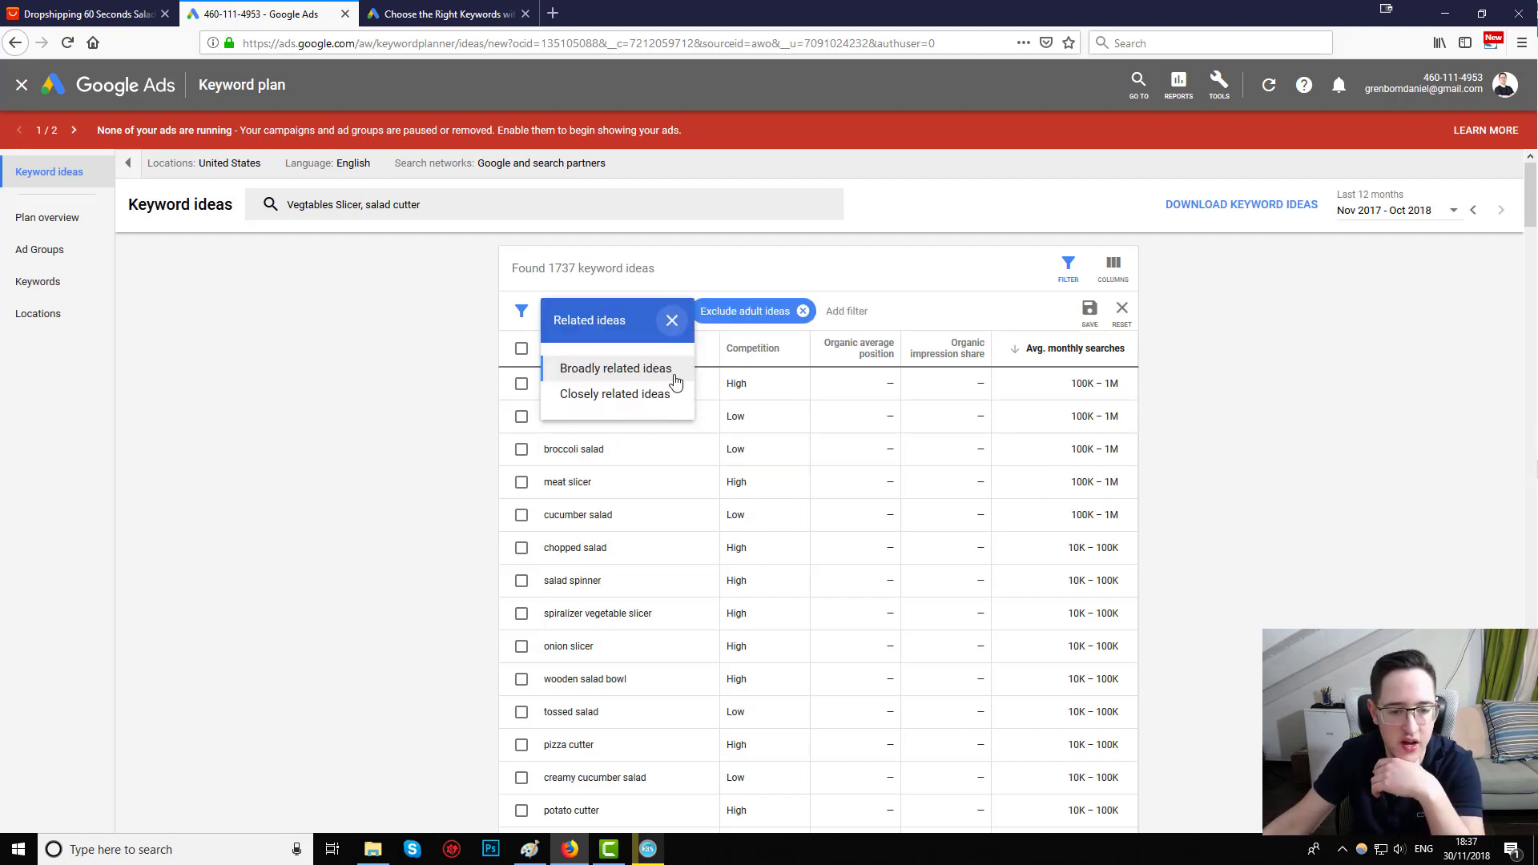
click(600, 397)
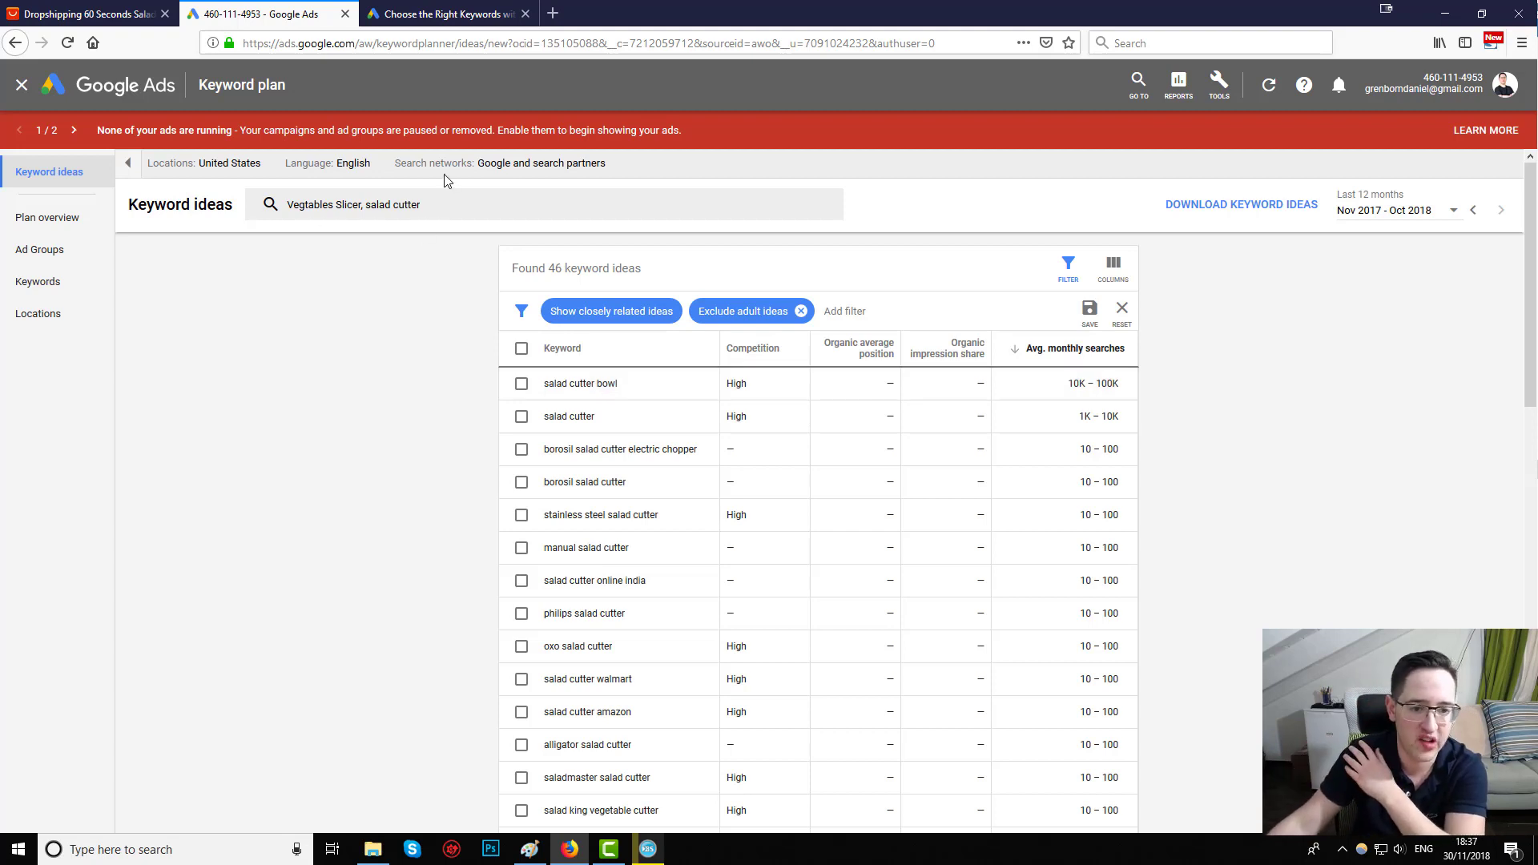
click(614, 314)
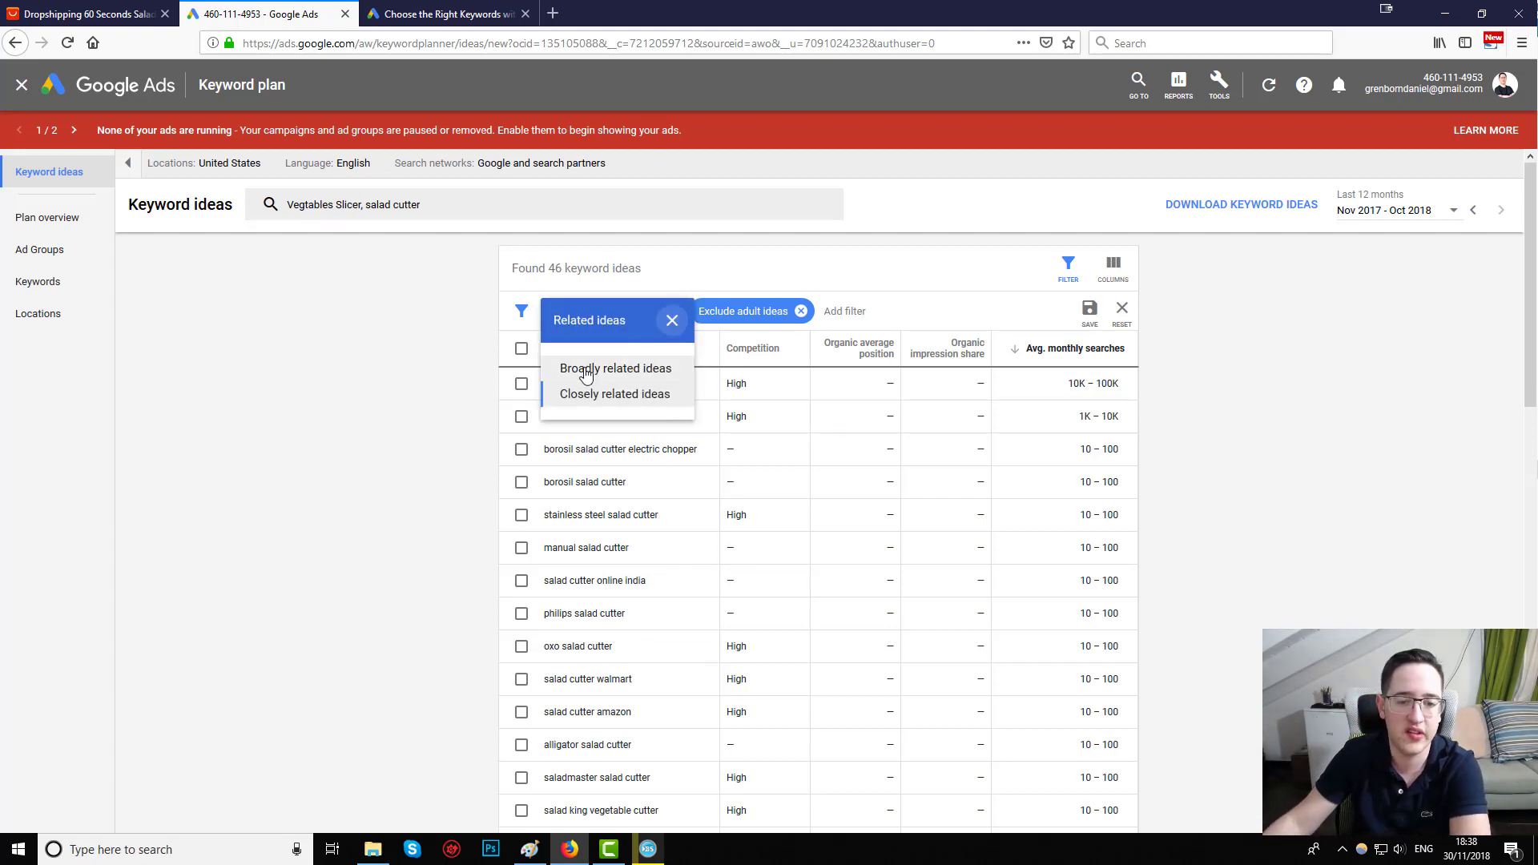
click(586, 371)
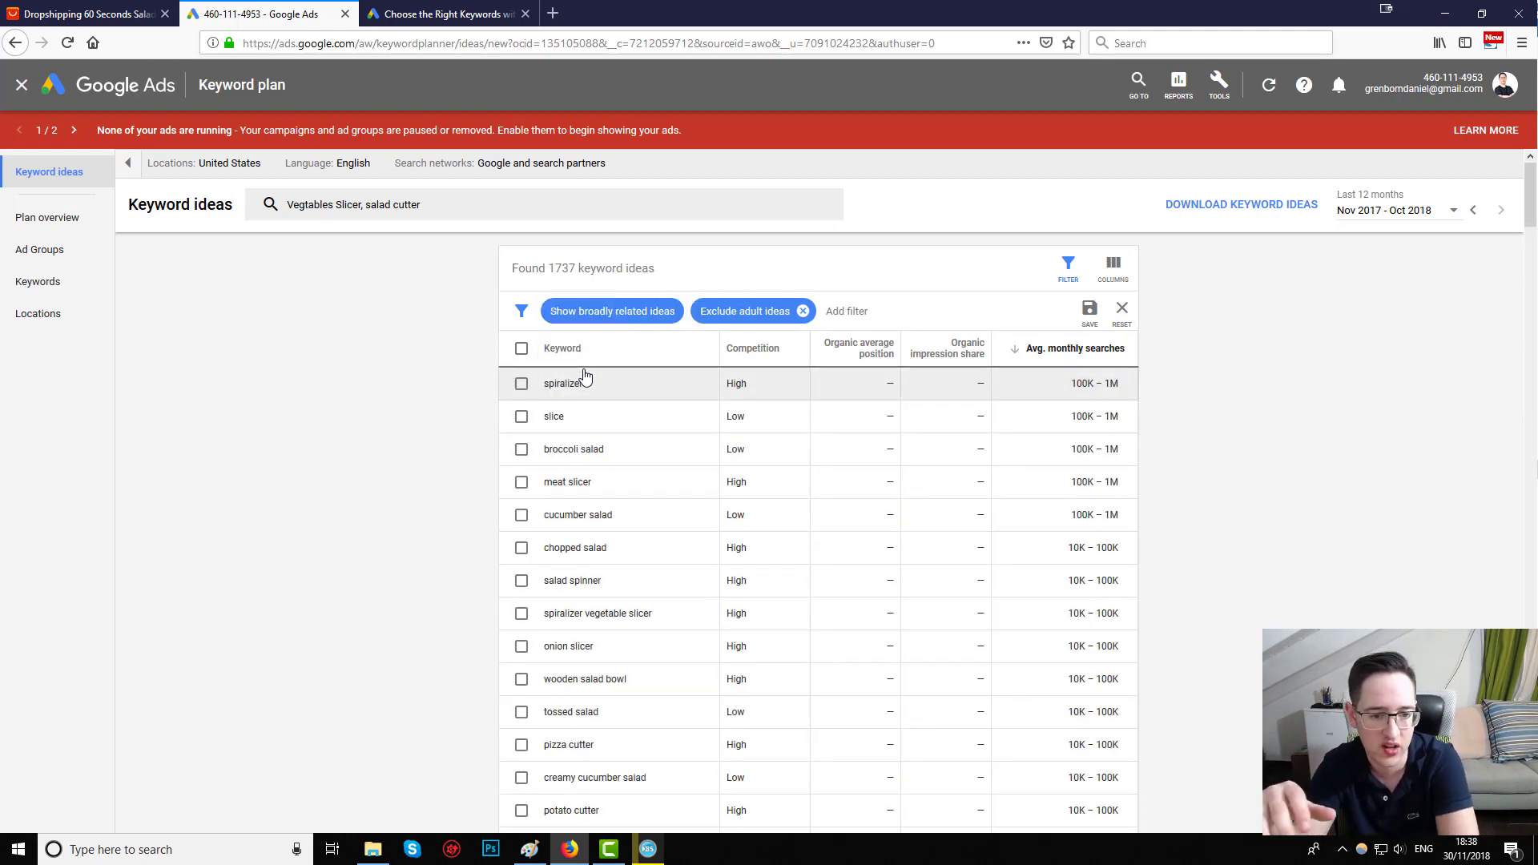
double_click(563, 269)
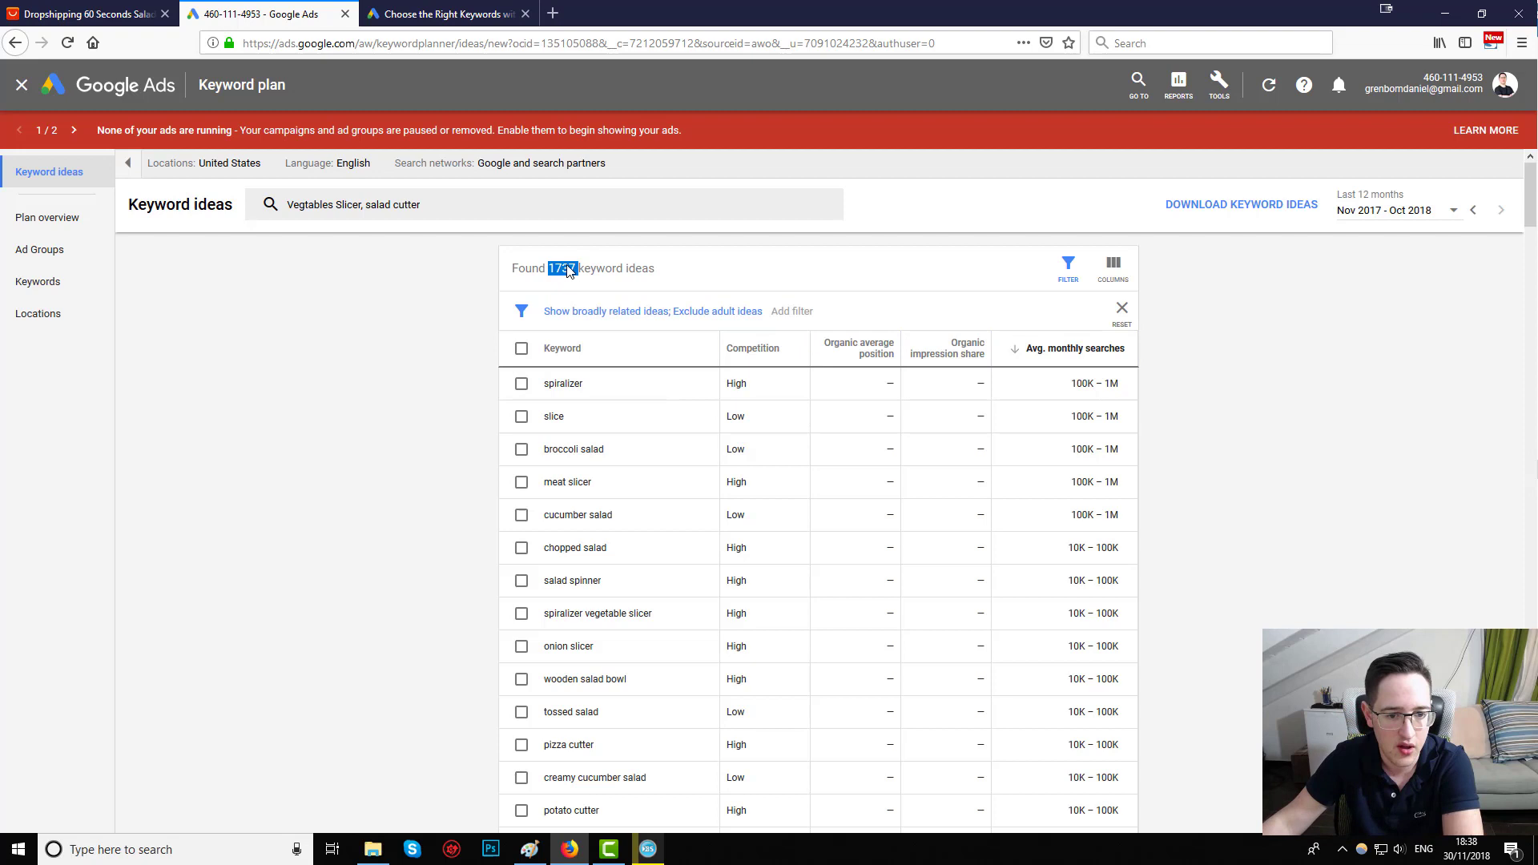
Step: Switch the filter to closely related ideas again, set it back to broadly related ideas, and look over the keyword list
click(580, 313)
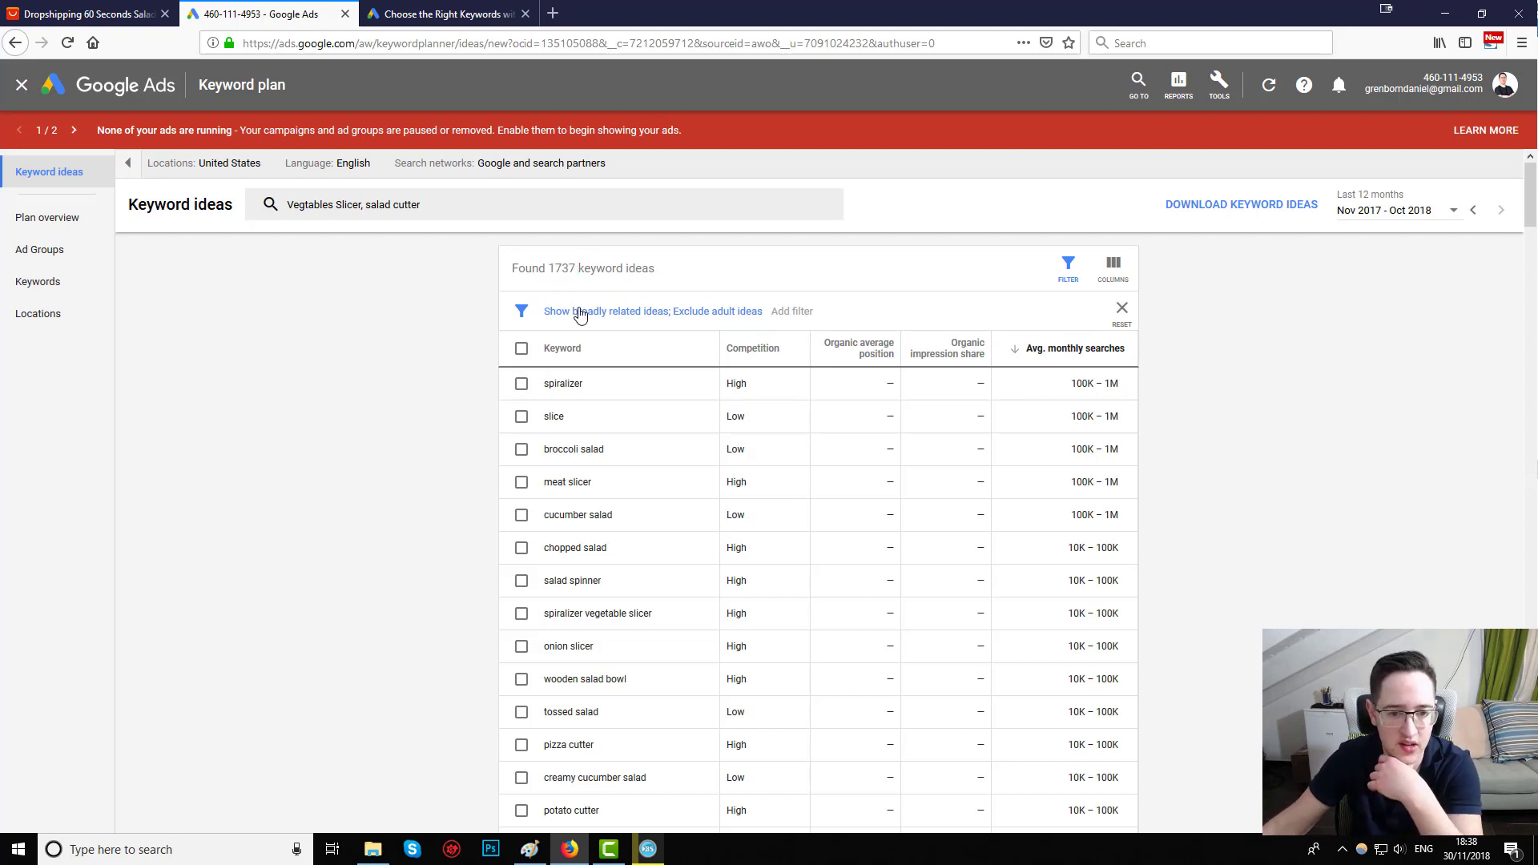
click(580, 313)
click(576, 394)
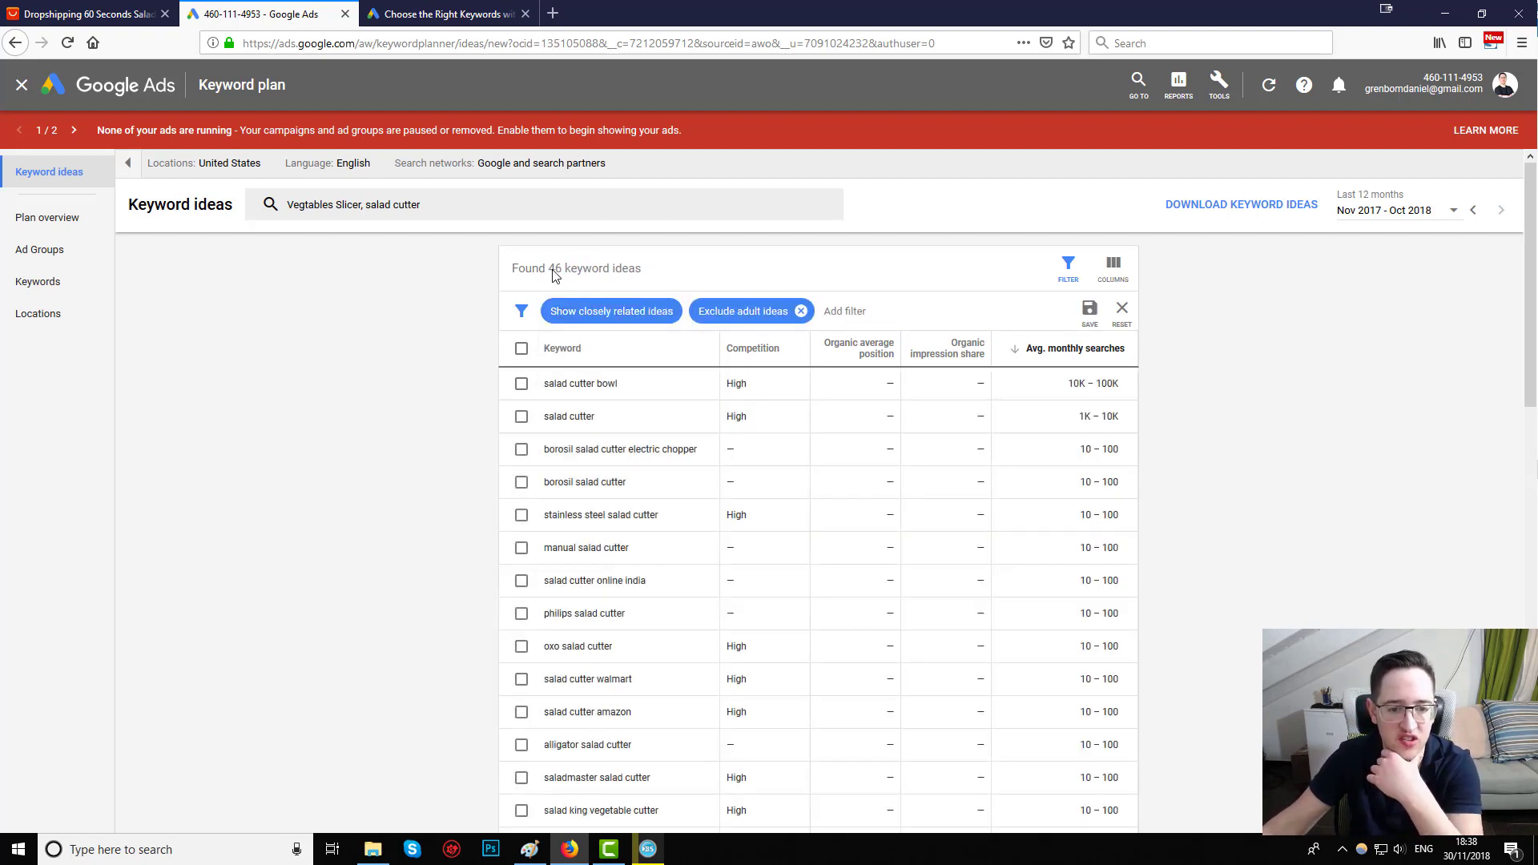
click(574, 313)
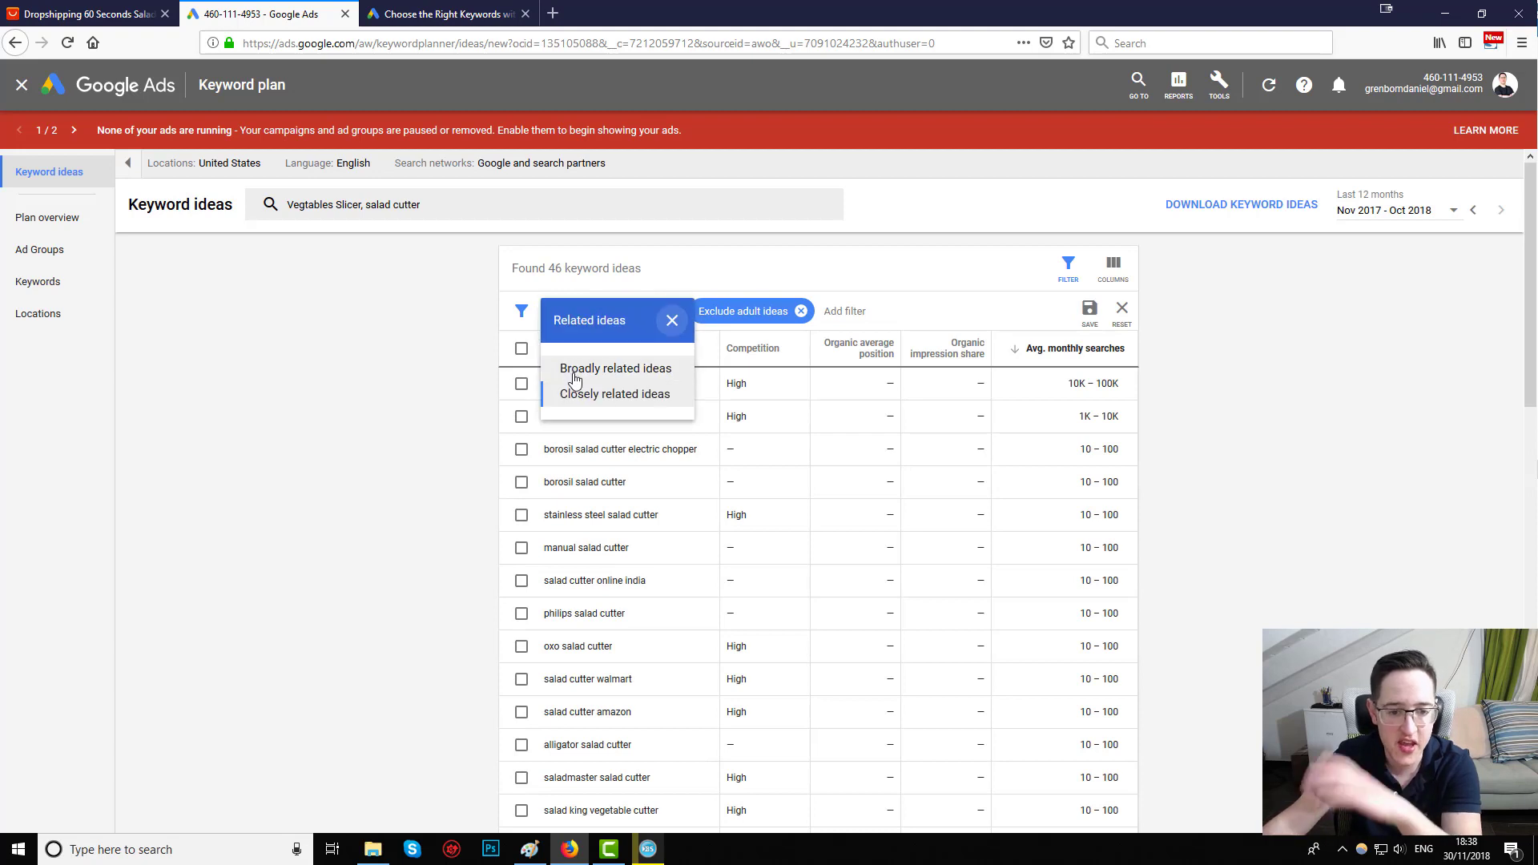
click(573, 370)
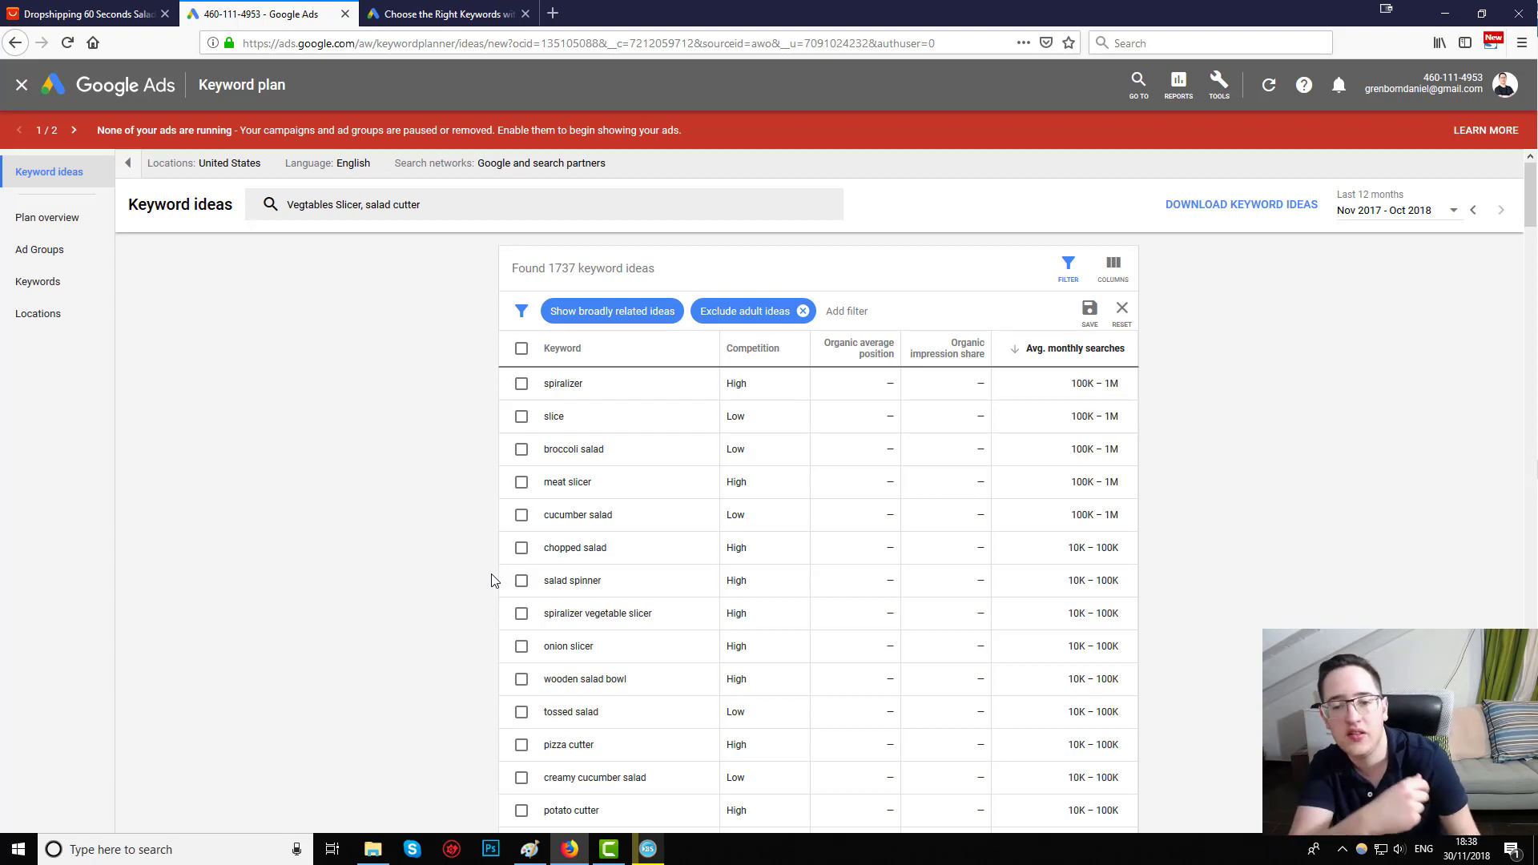
scroll(549, 433, down, 6)
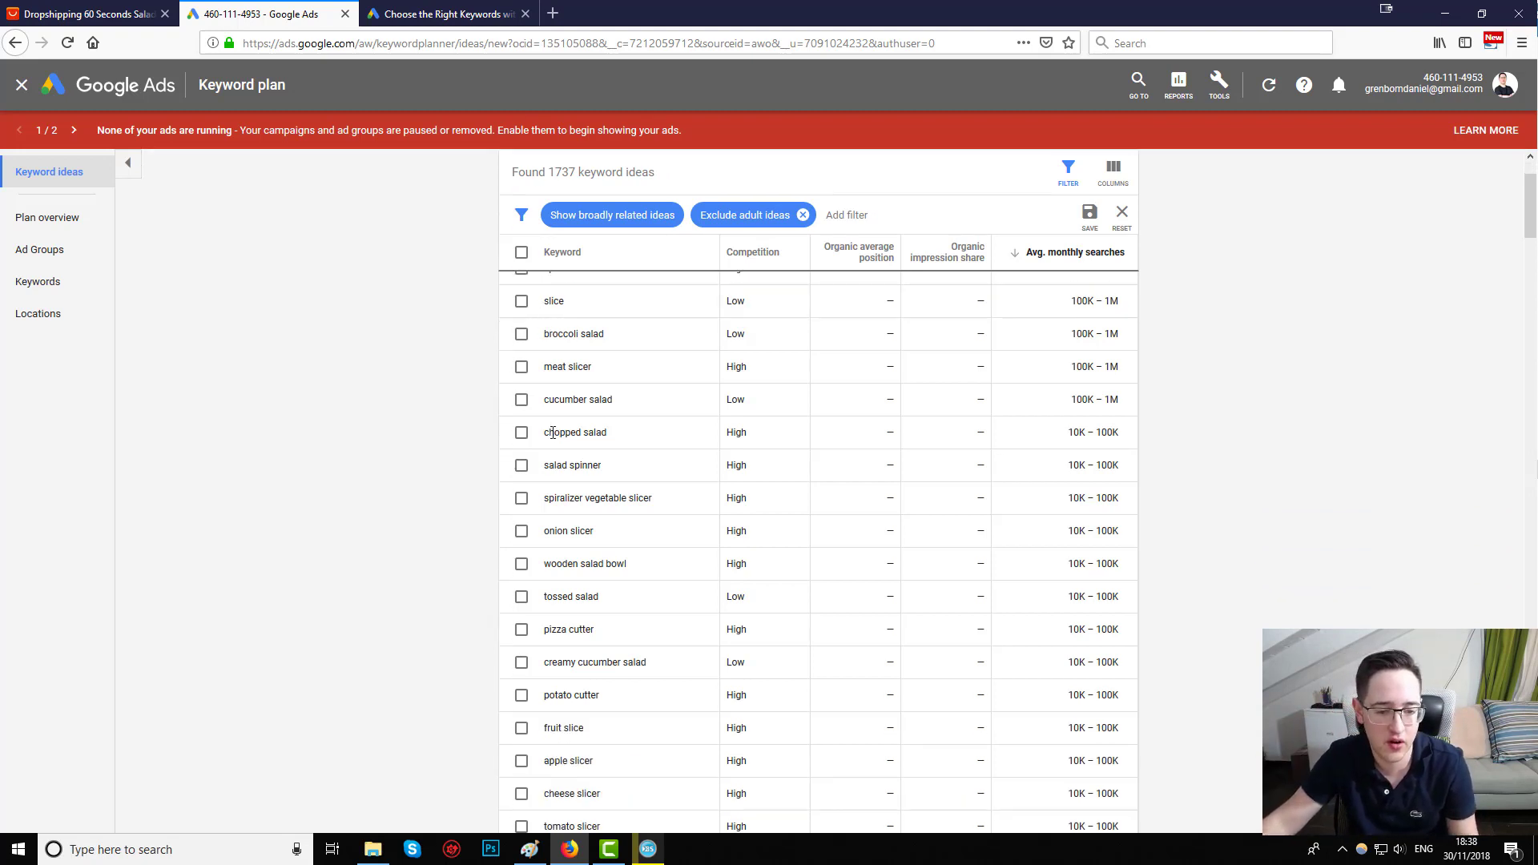
scroll(507, 577, up, 6)
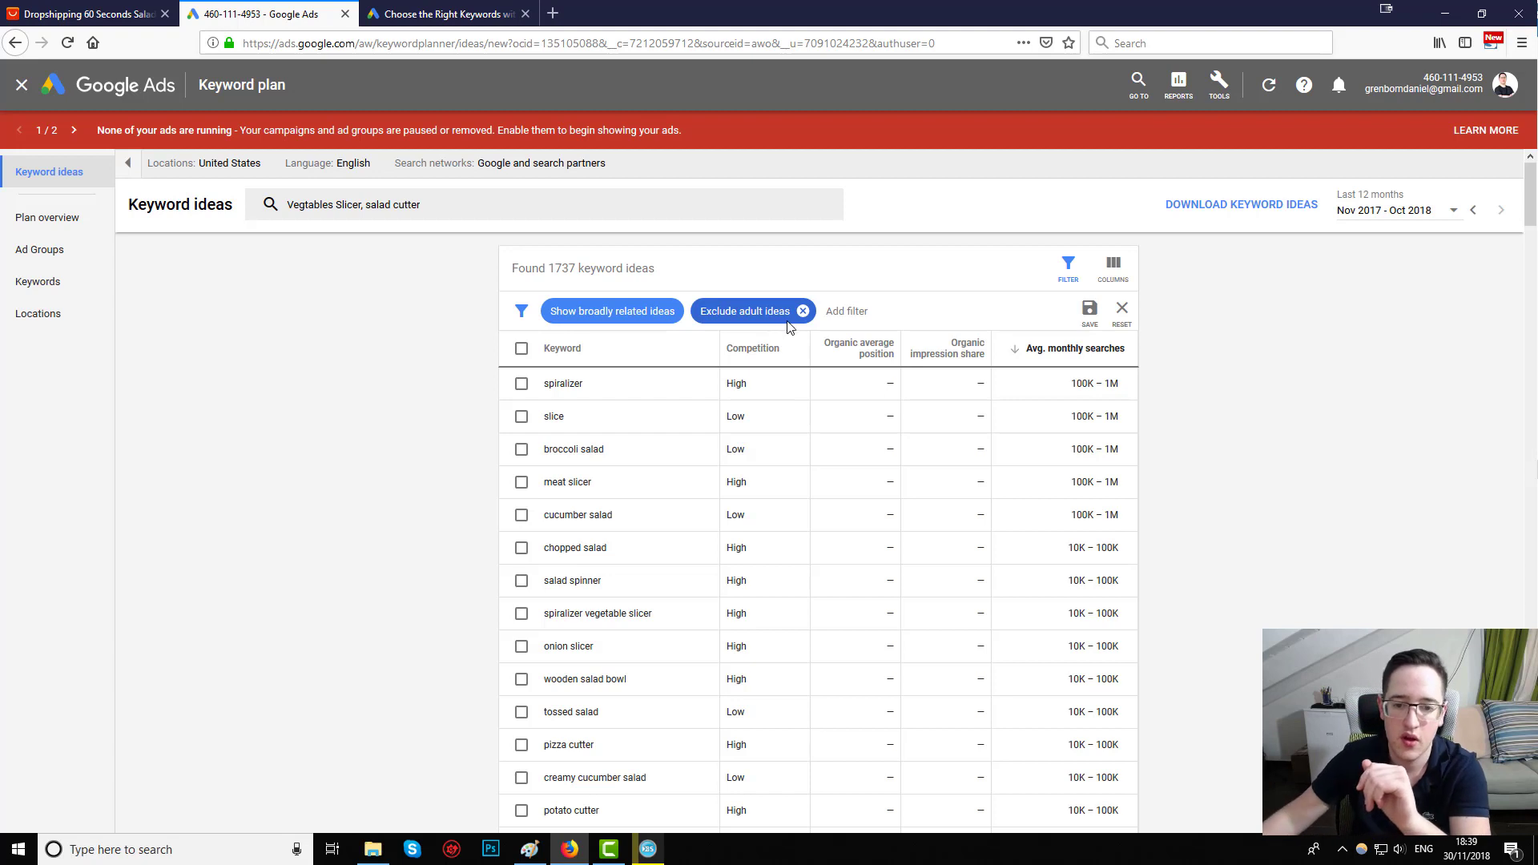
Step: Add a competition filter to the keyword ideas that matches Low and Medium, and apply it
click(864, 311)
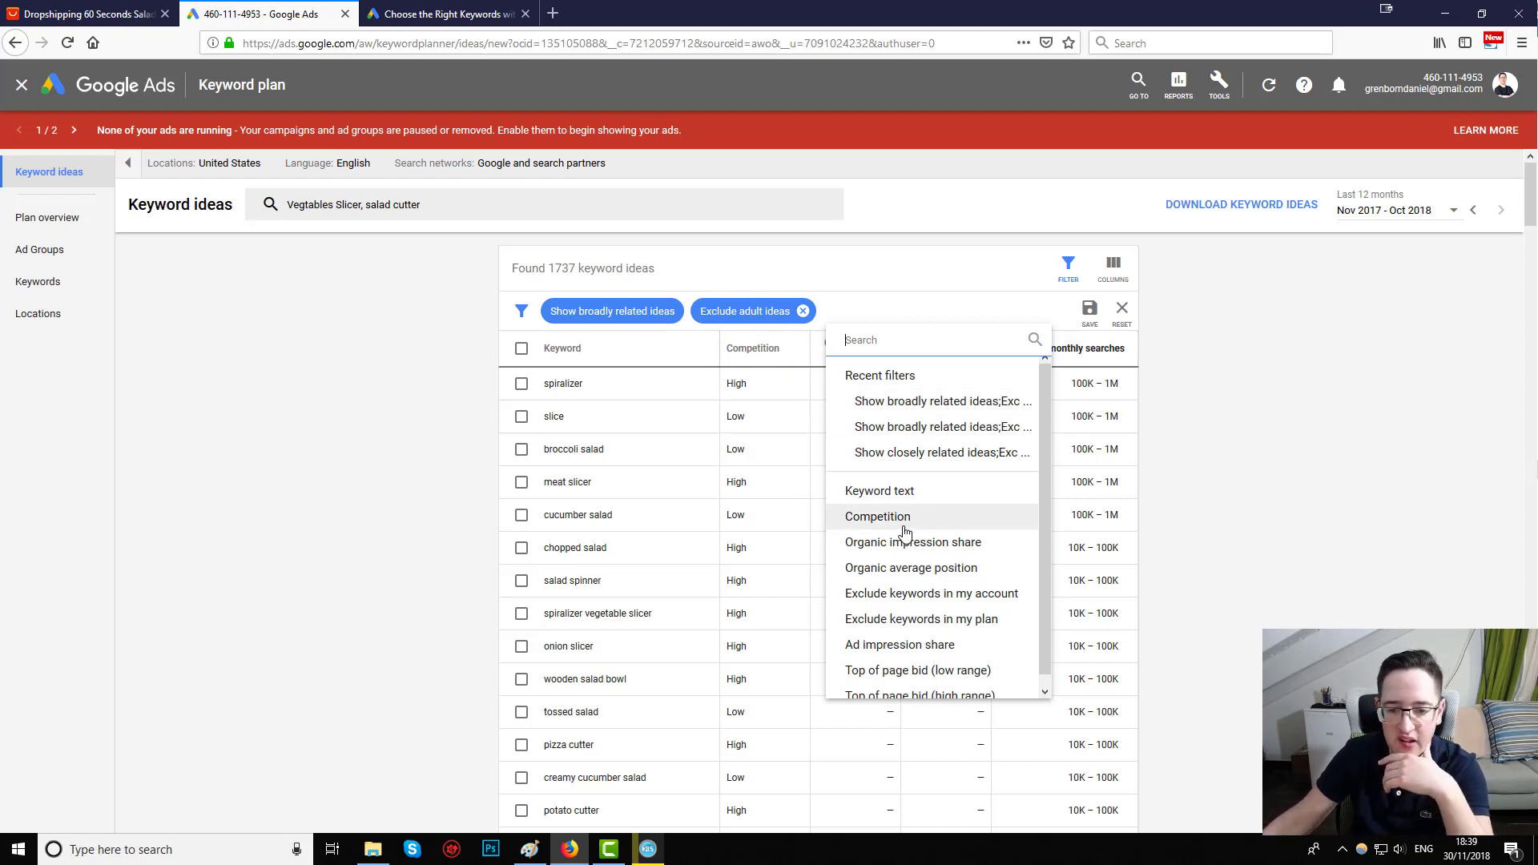
click(875, 318)
click(845, 311)
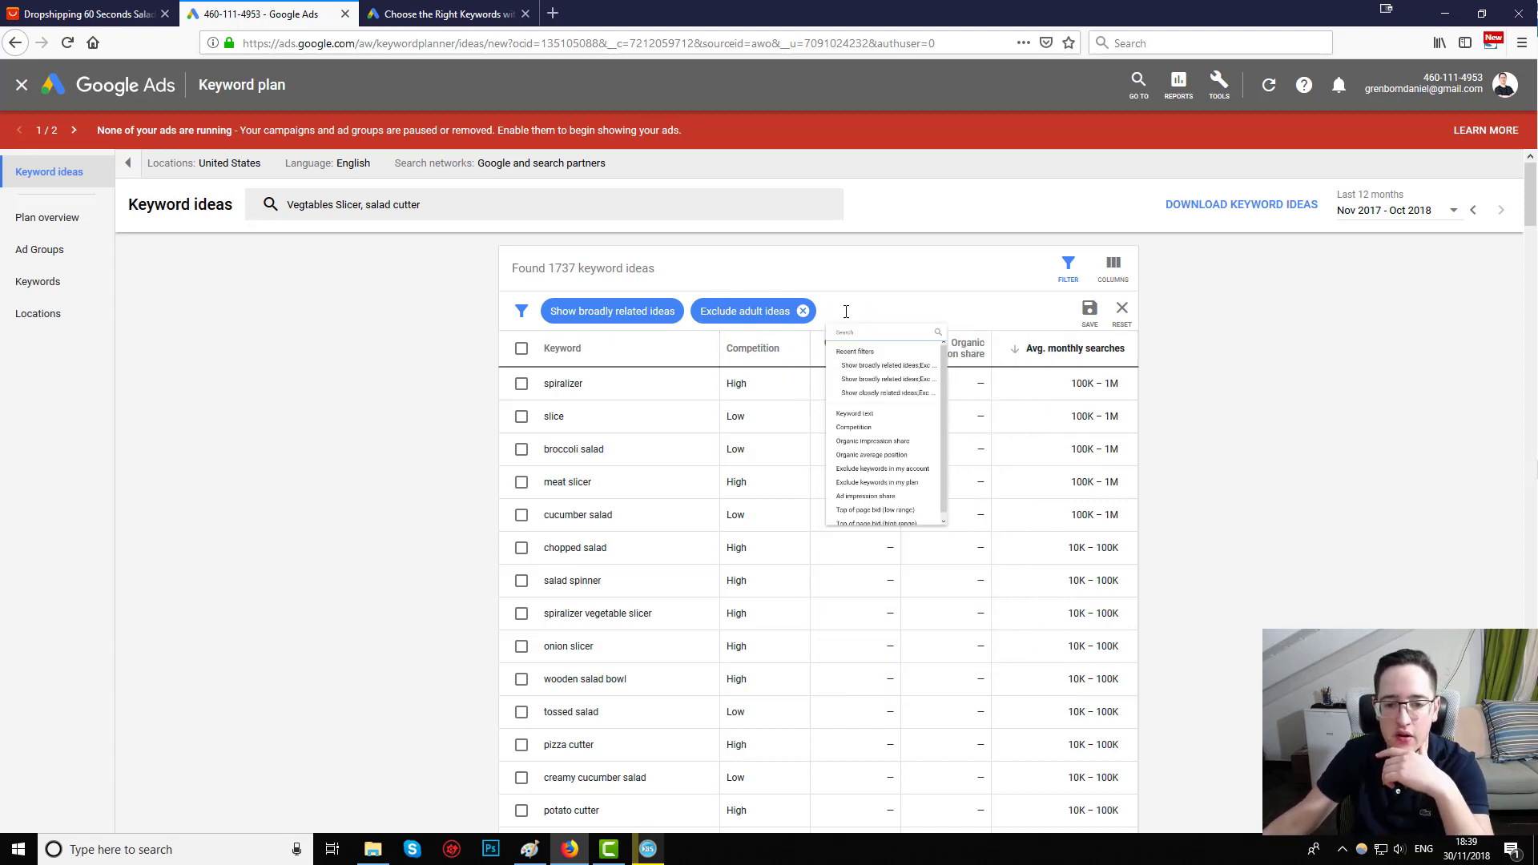
click(875, 520)
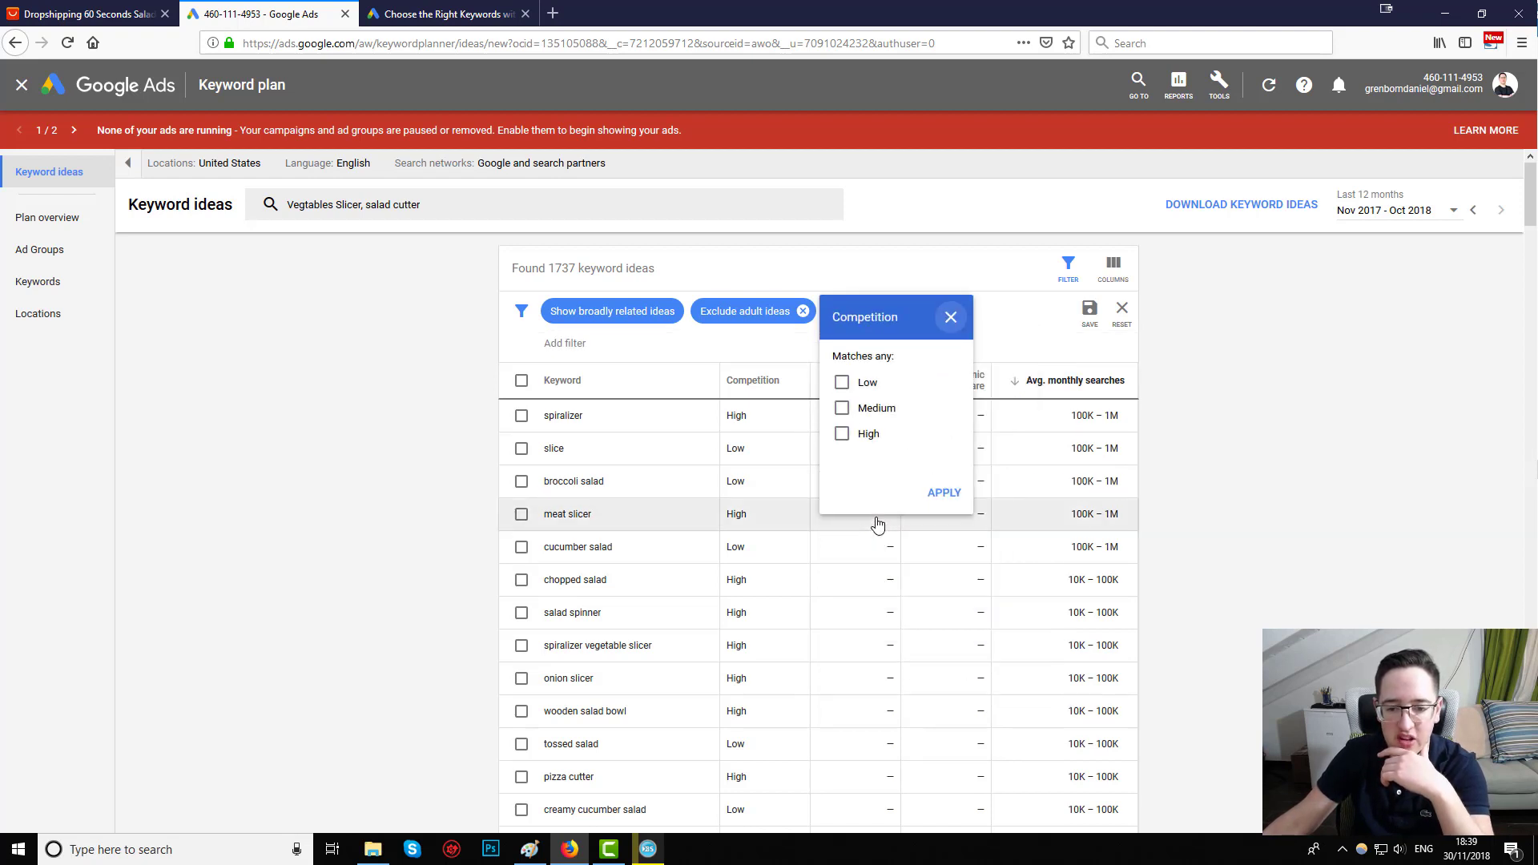
click(872, 413)
click(865, 382)
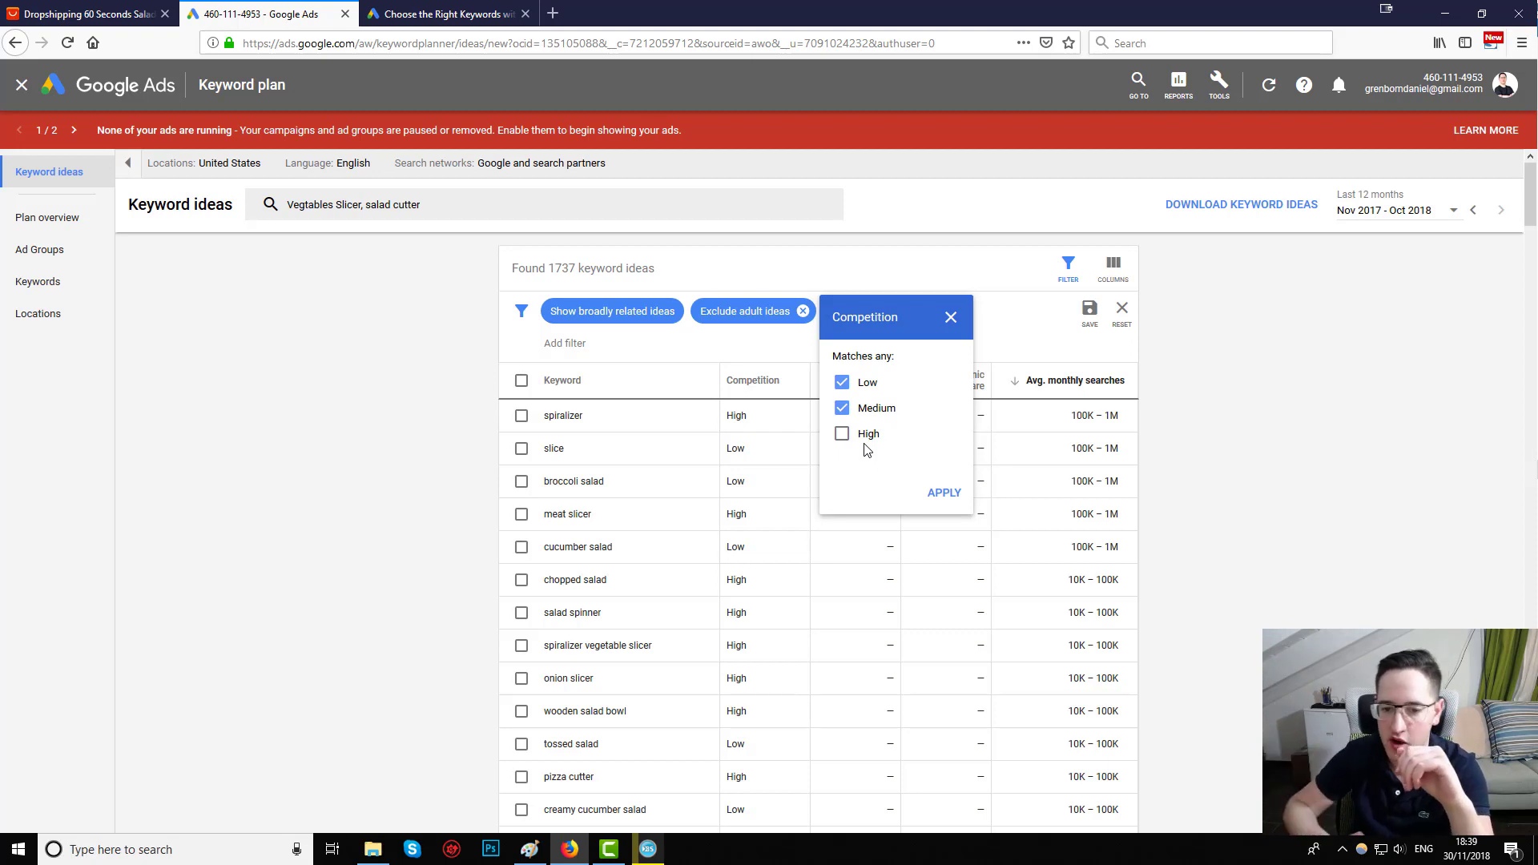
click(942, 501)
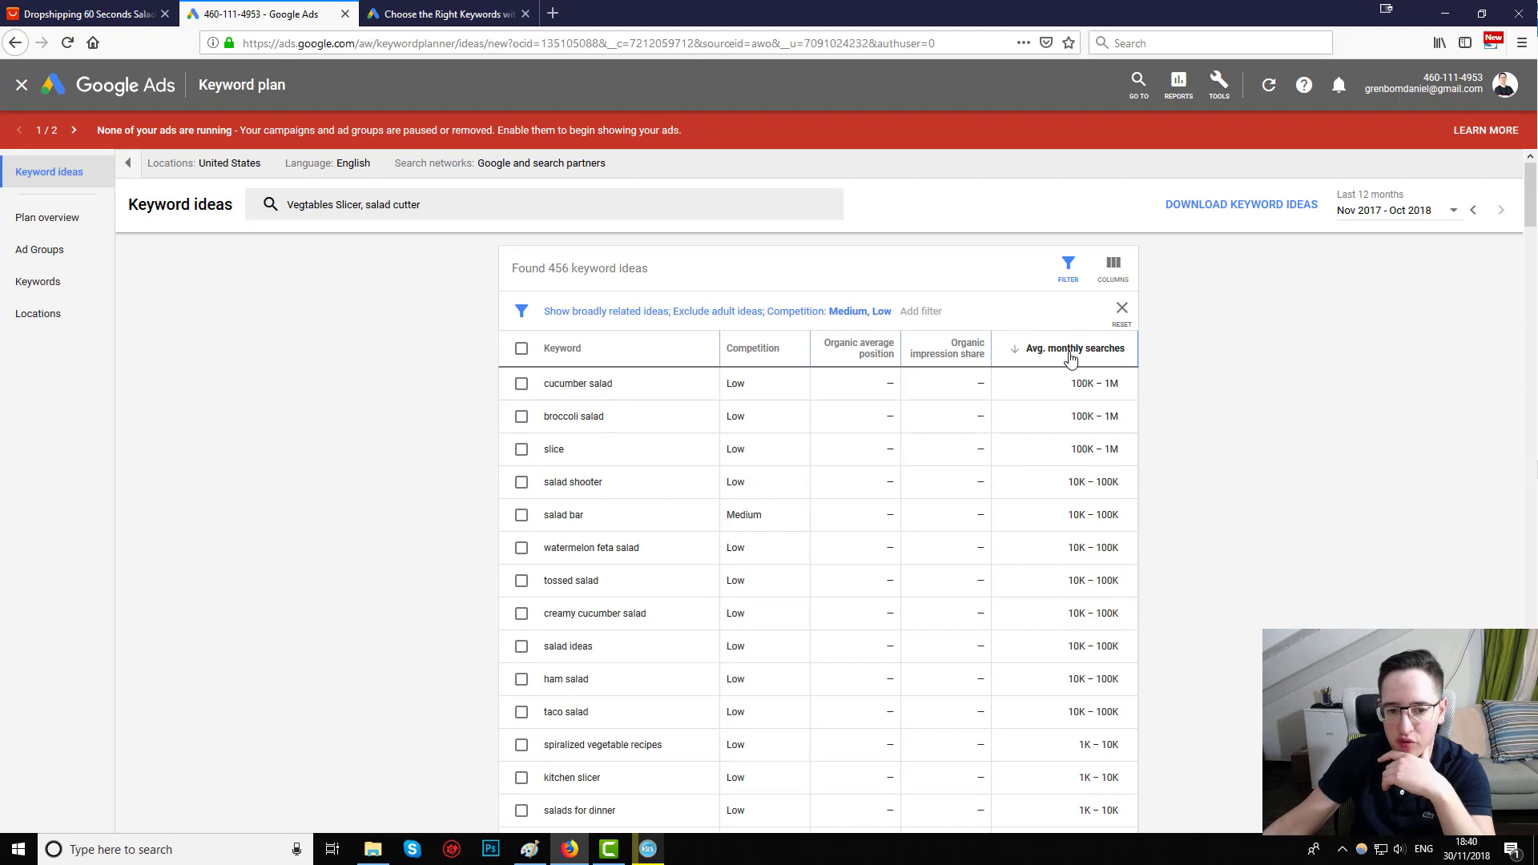
Step: Sort the ideas by ascending average monthly searches, restore the descending order, and remove the Medium and Low competition filter
click(1063, 350)
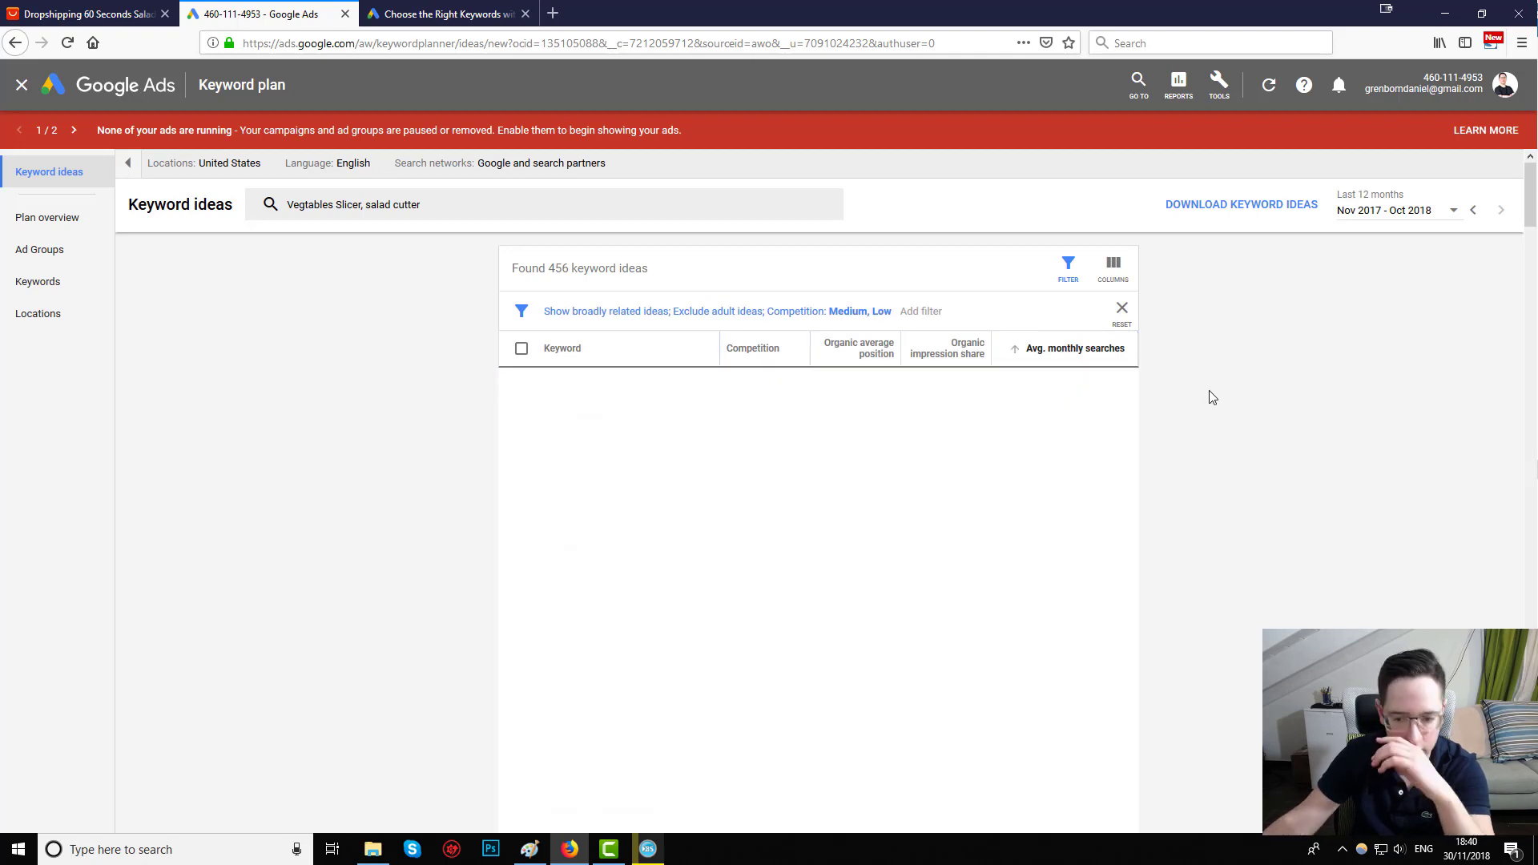
click(1073, 349)
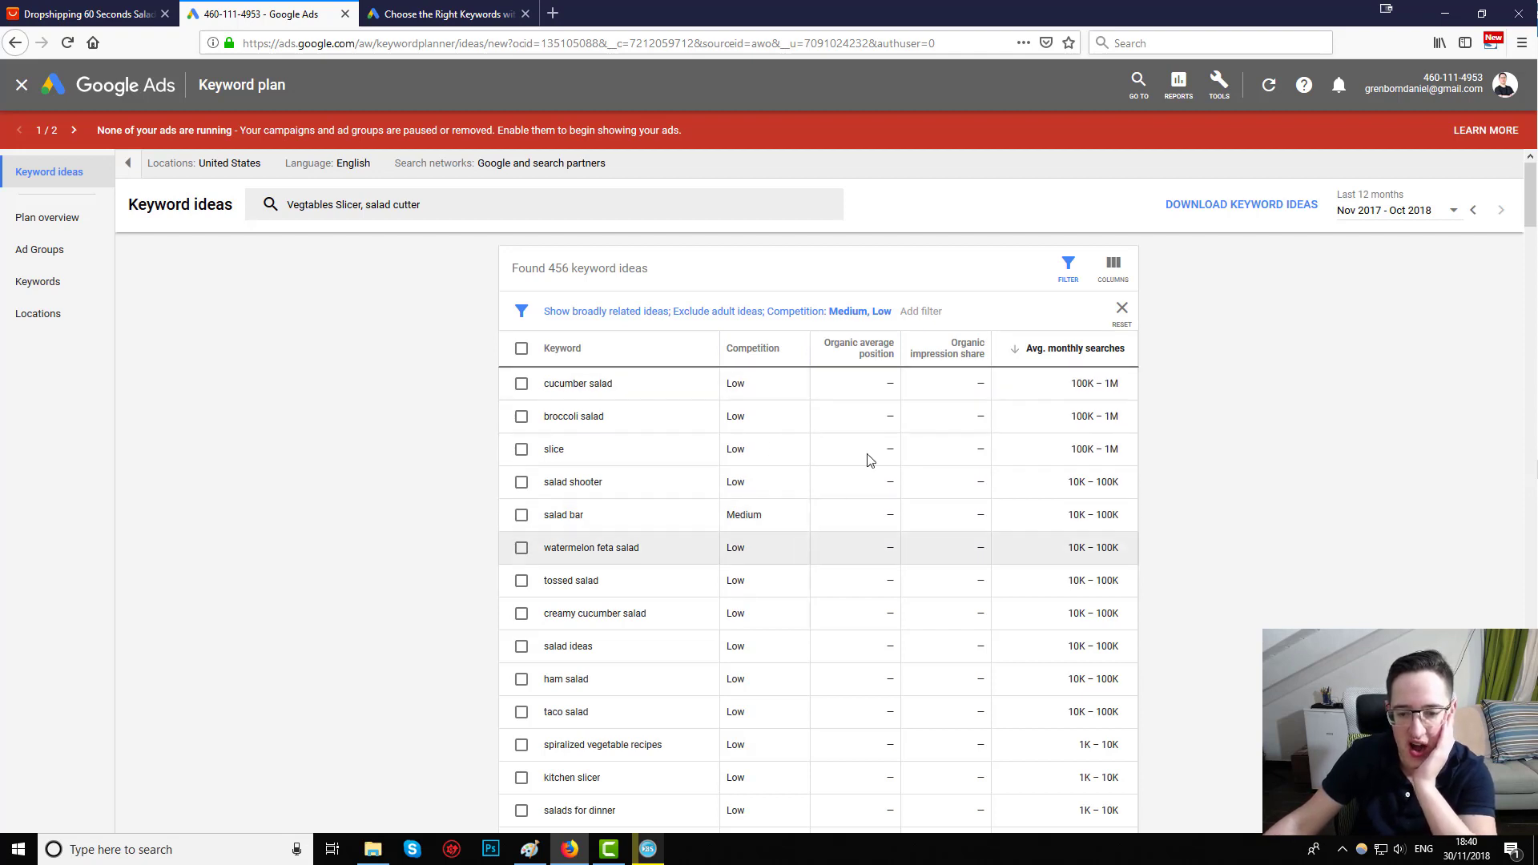
click(880, 317)
click(955, 315)
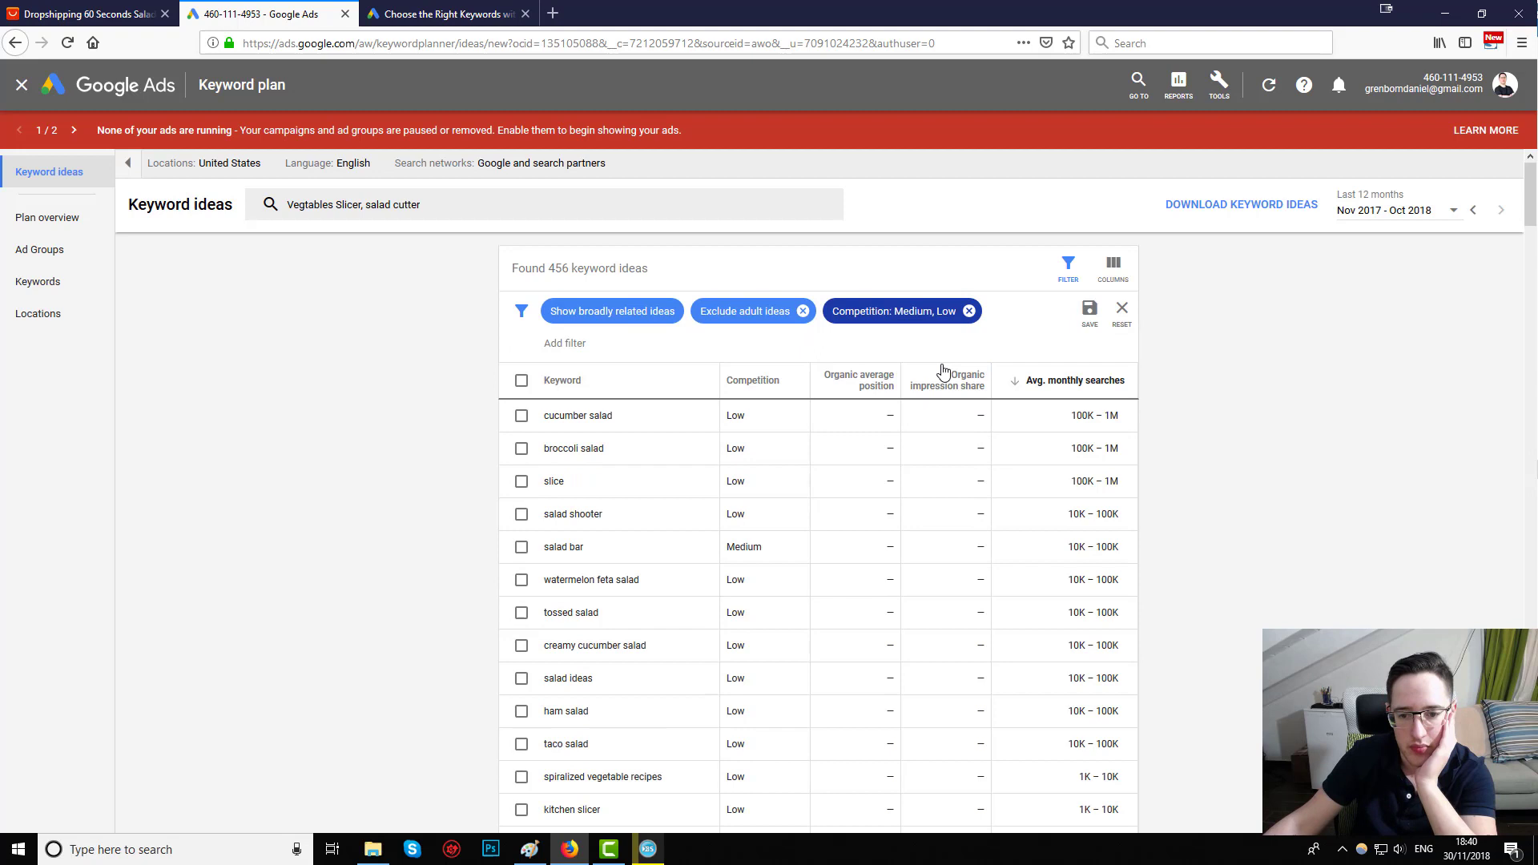
click(969, 310)
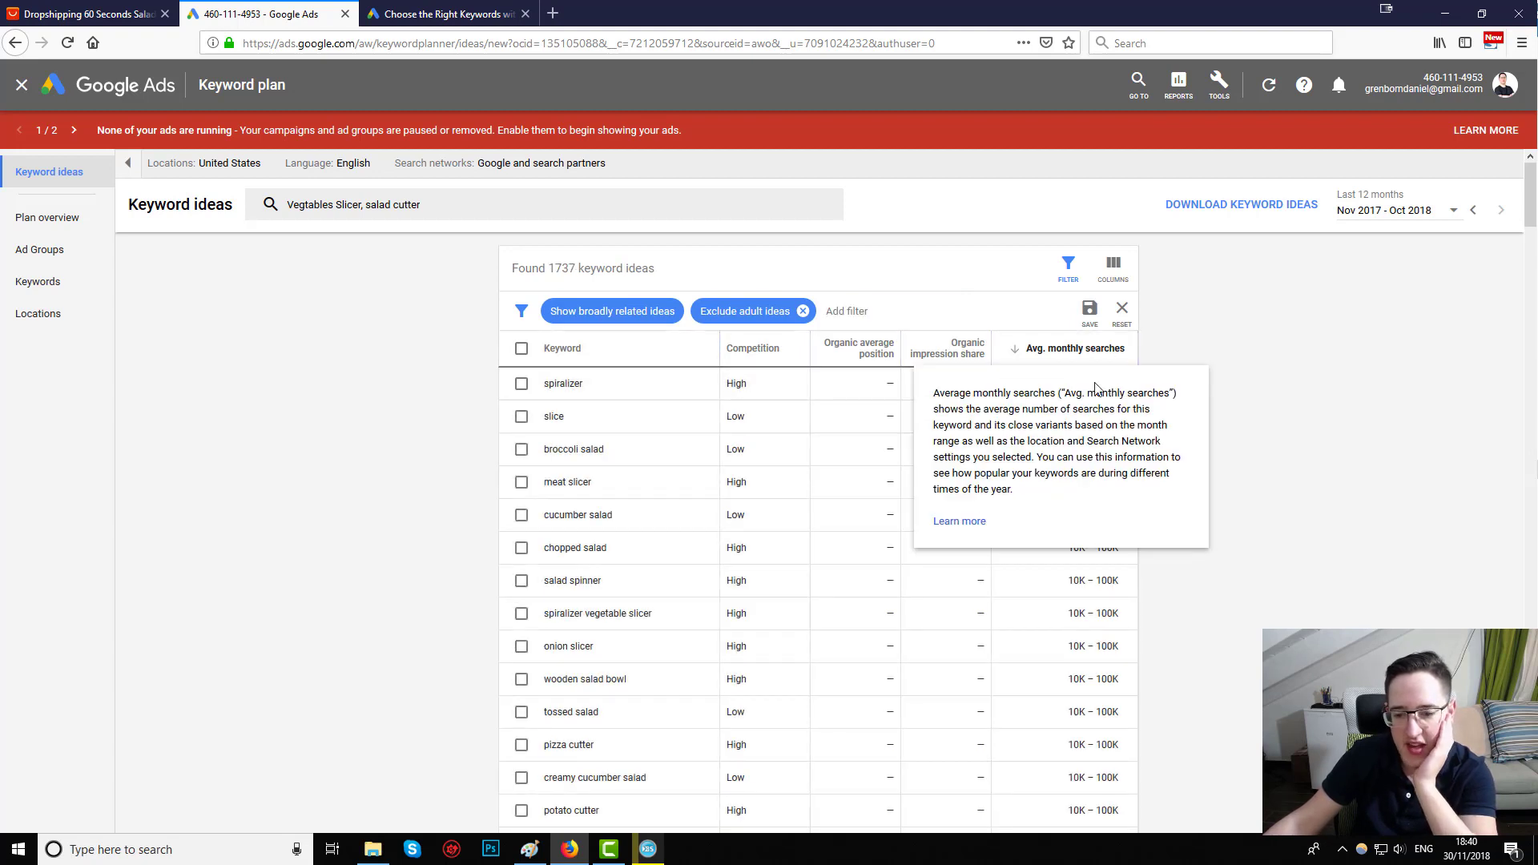
Step: Examine the competition levels of the unfiltered keyword ideas, from spiralizer and meat slicer down to pizza cutter
double_click(742, 383)
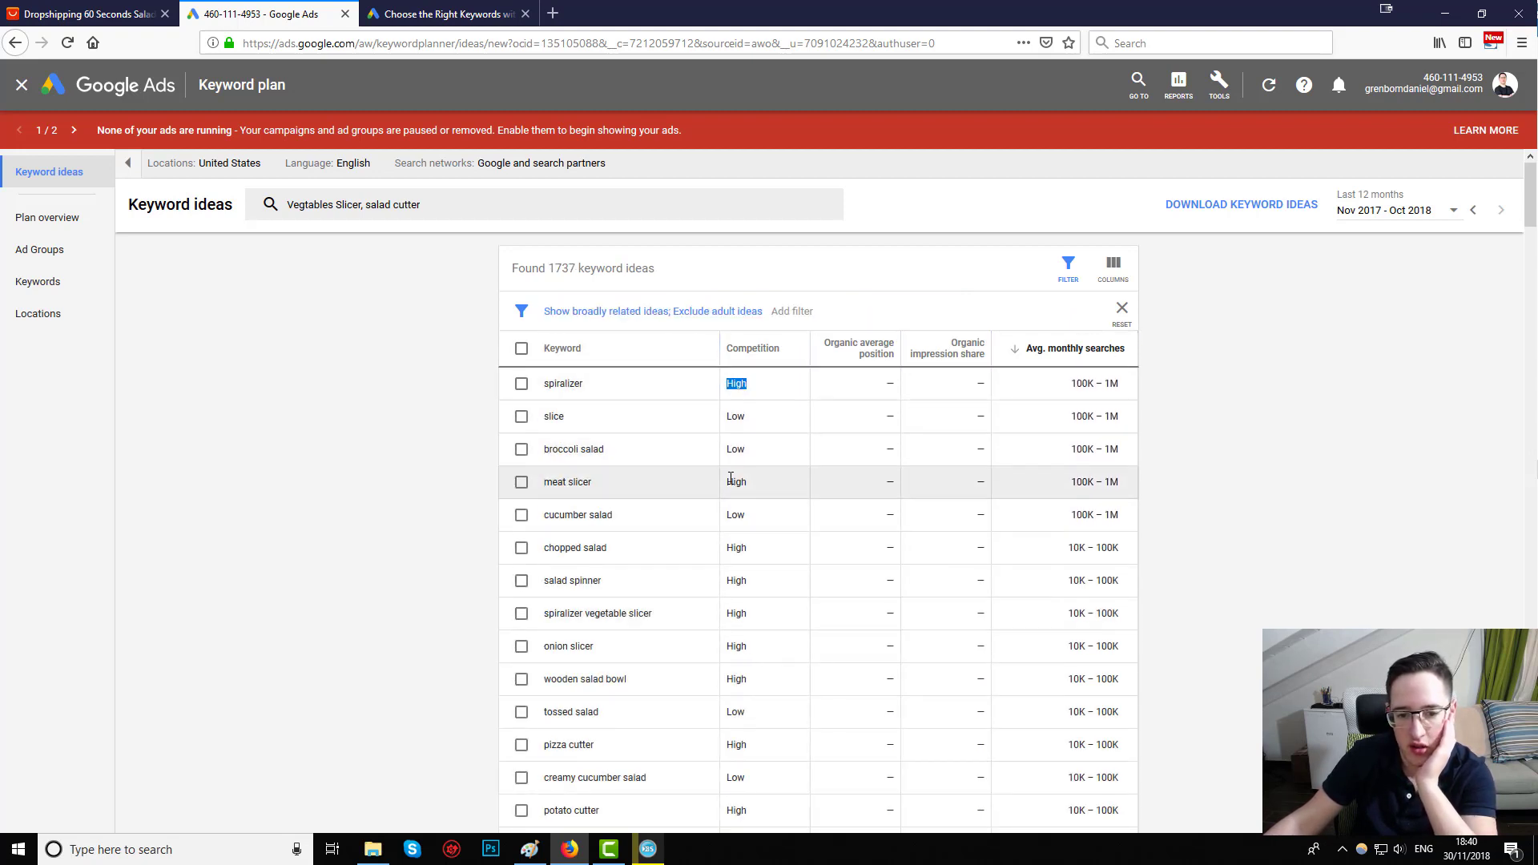
double_click(737, 482)
double_click(742, 548)
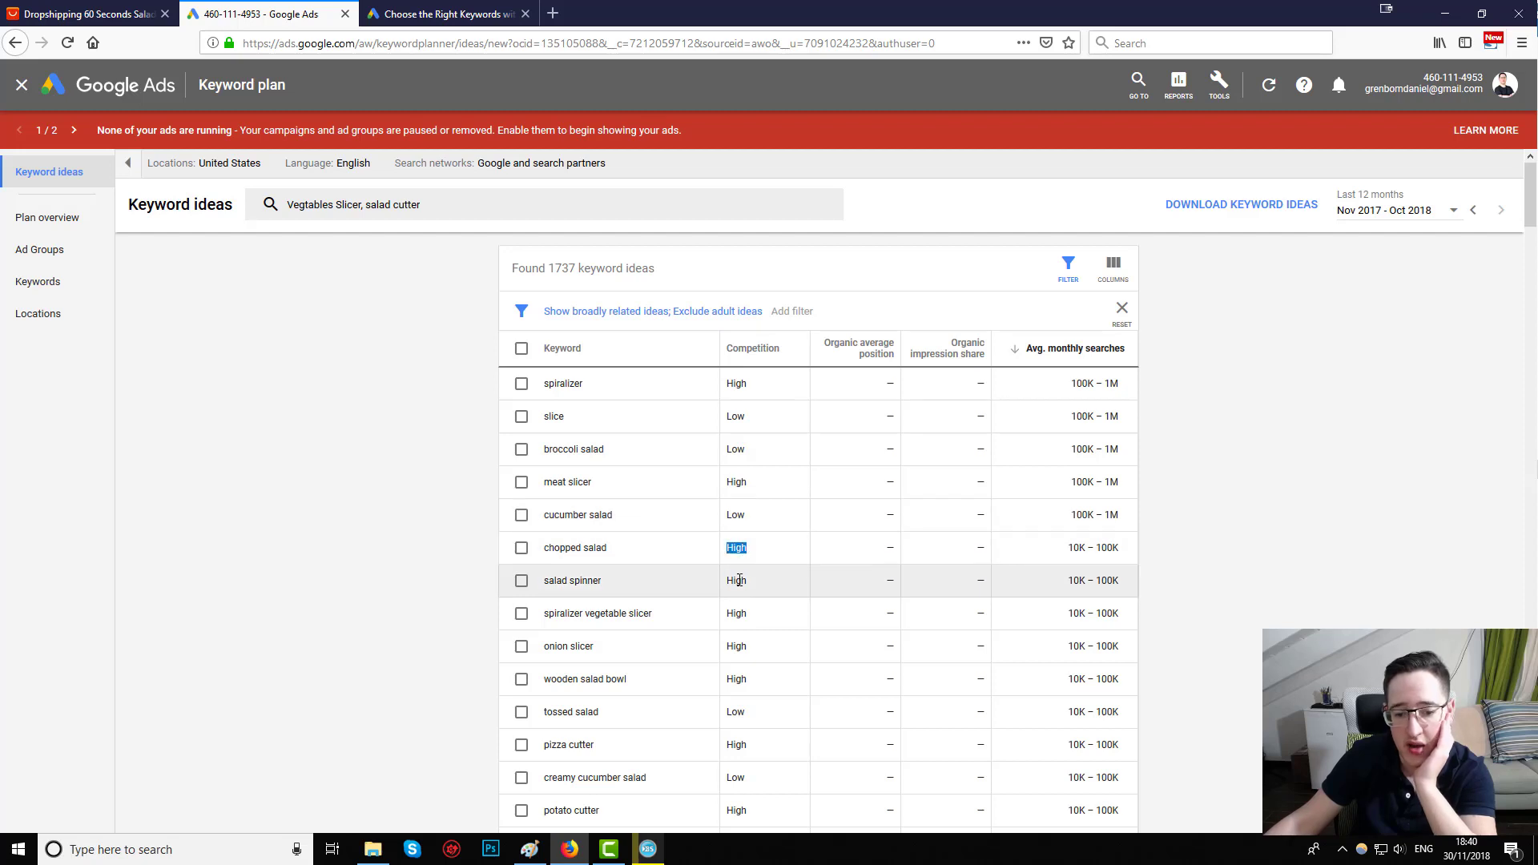
double_click(736, 580)
double_click(737, 614)
double_click(736, 646)
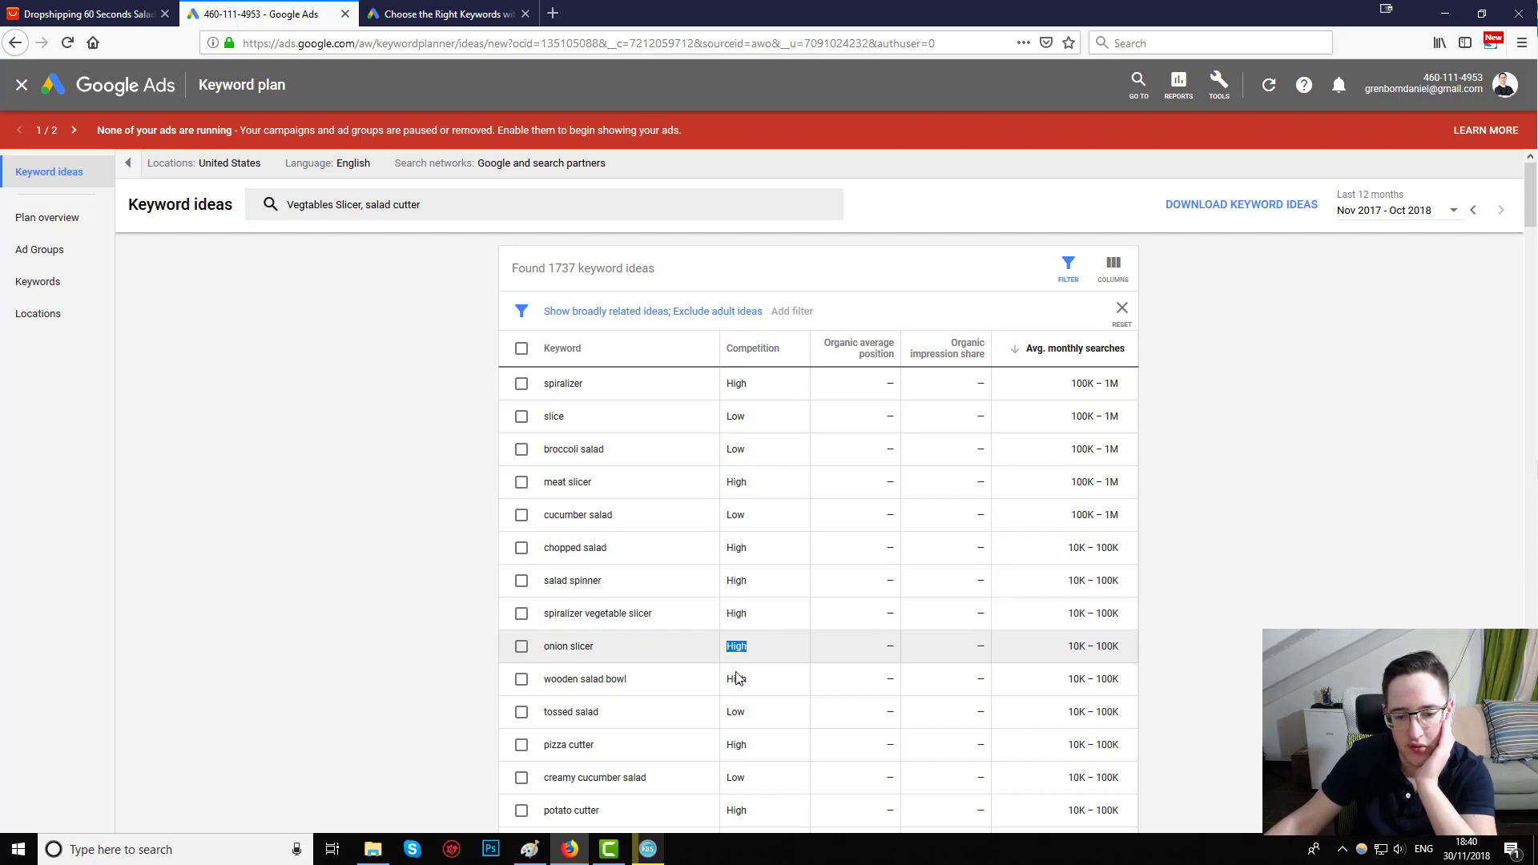
double_click(737, 678)
click(738, 745)
double_click(736, 745)
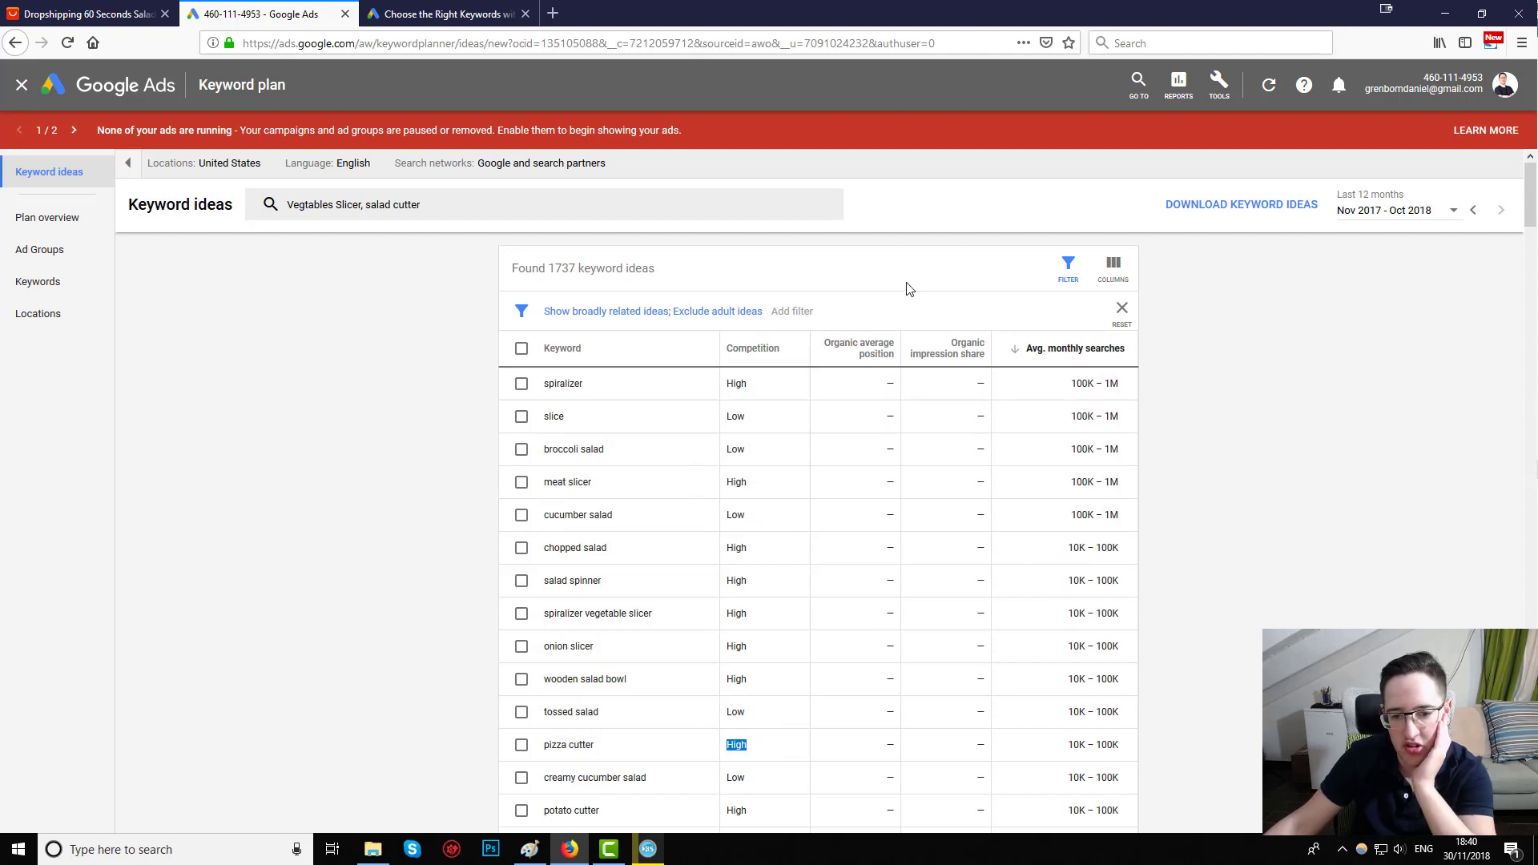
Step: Restrict the keyword ideas to Low and Medium competition again
click(896, 311)
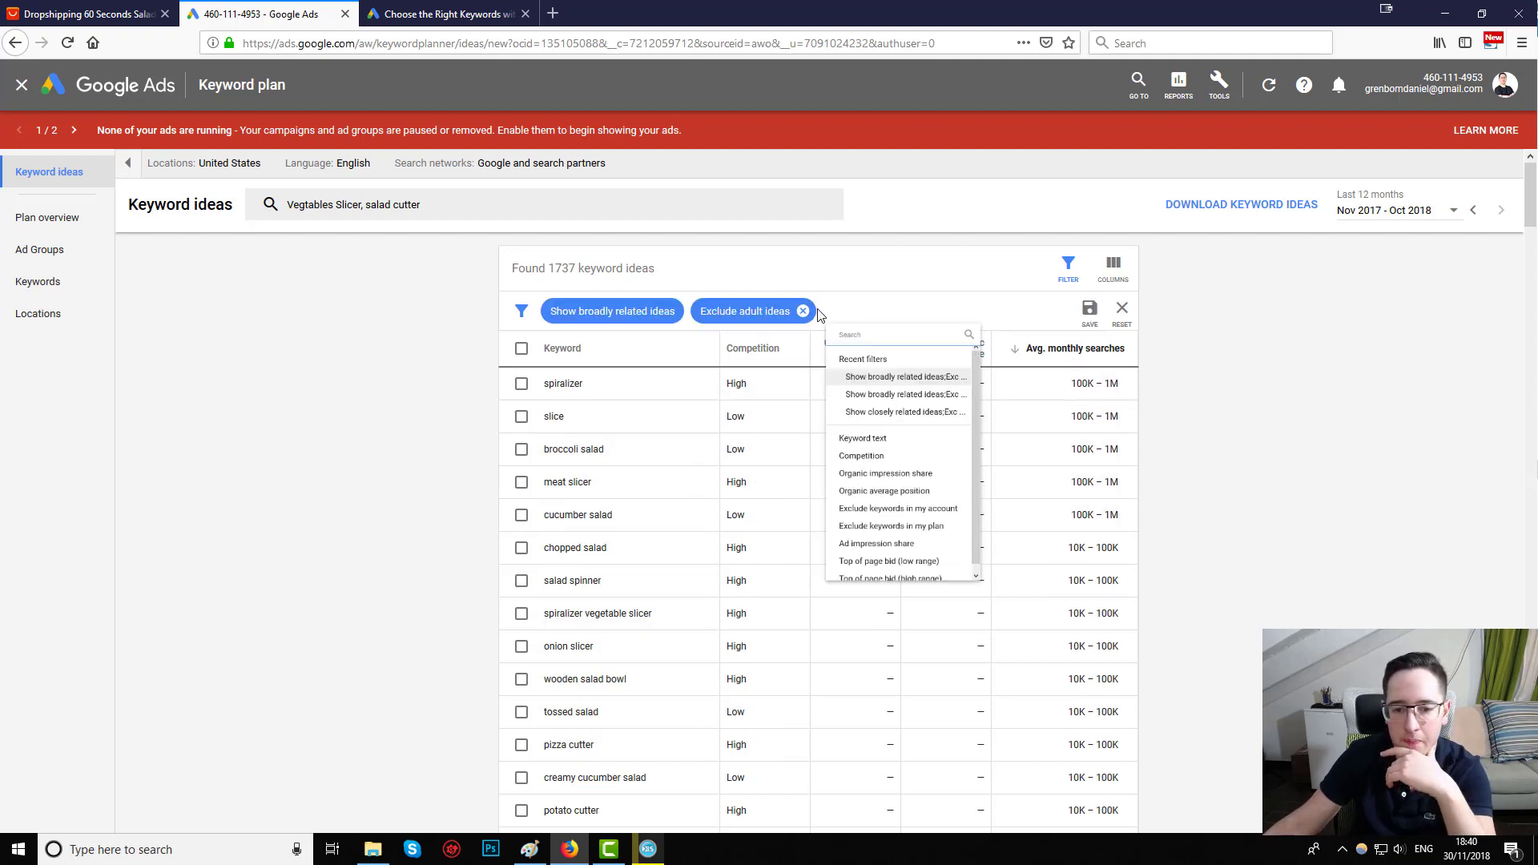
click(915, 517)
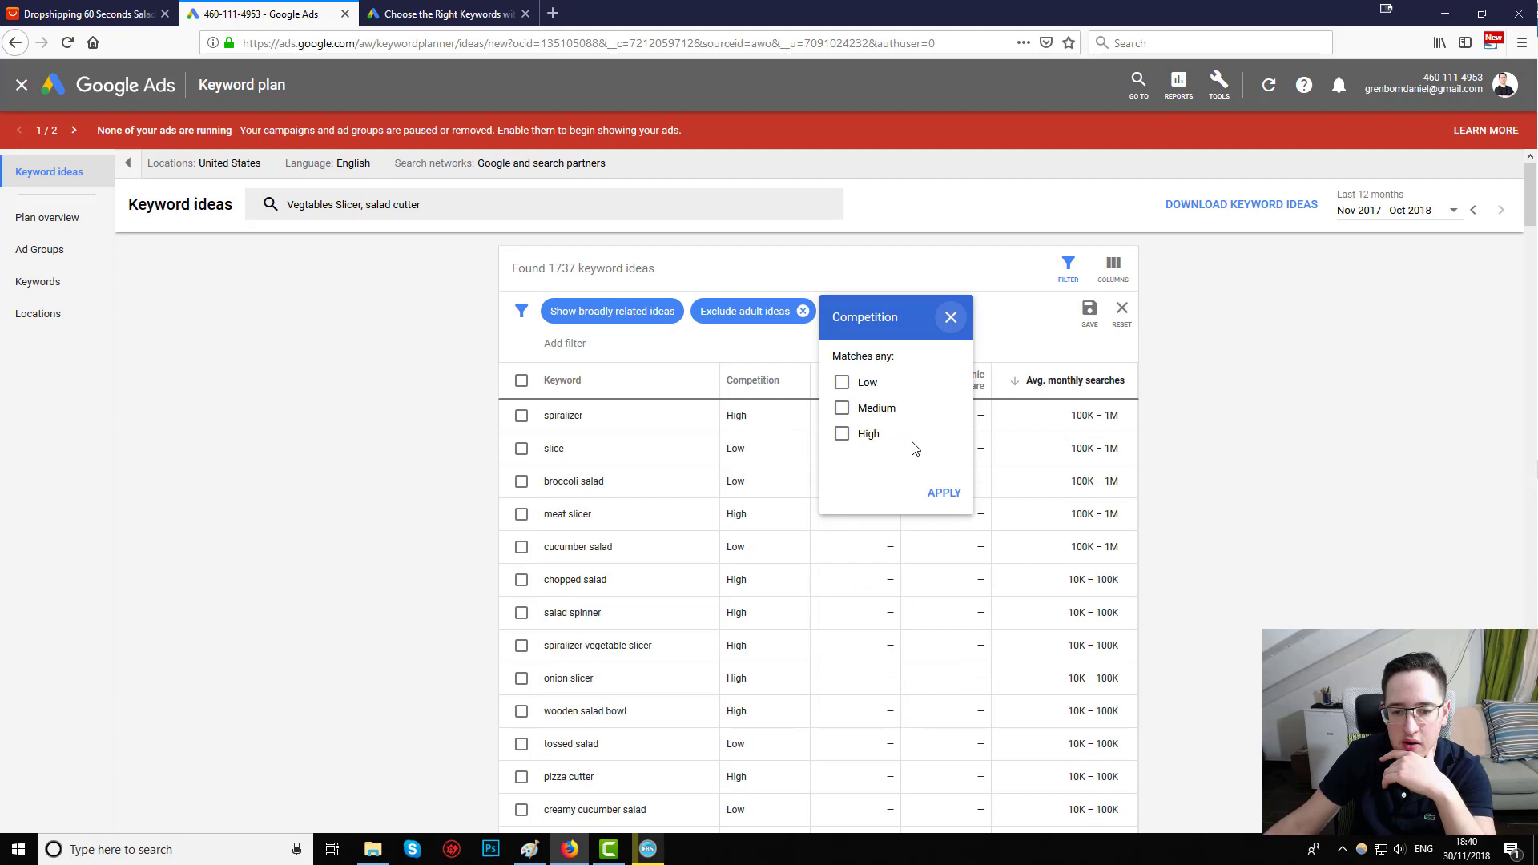
click(872, 408)
click(868, 383)
click(943, 491)
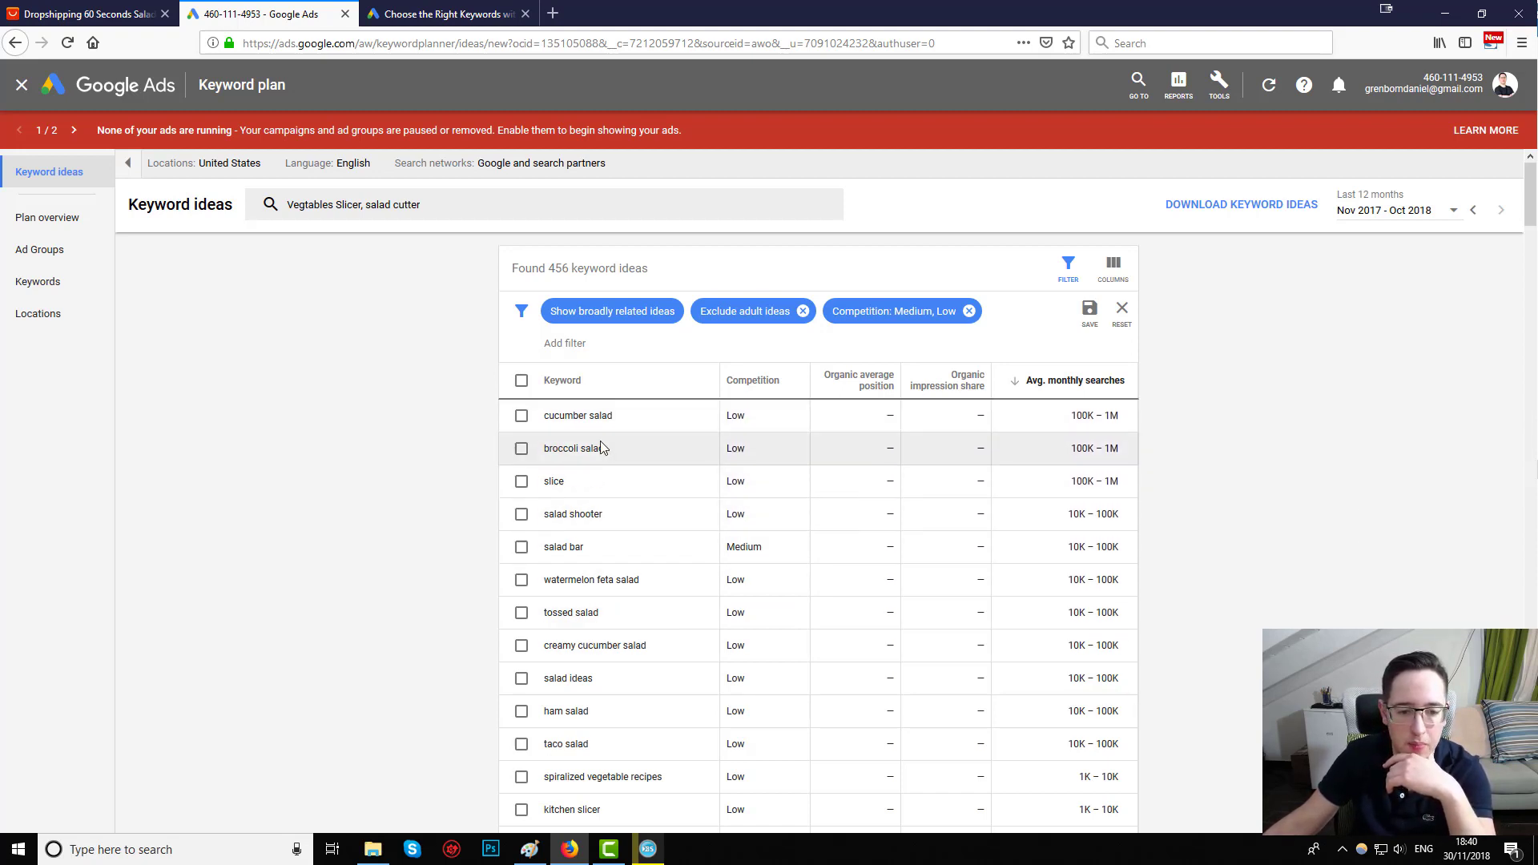
Step: Select the keyword cucumber salad, and check the AliExpress salad cutter product page before returning to the keyword ideas
double_click(563, 415)
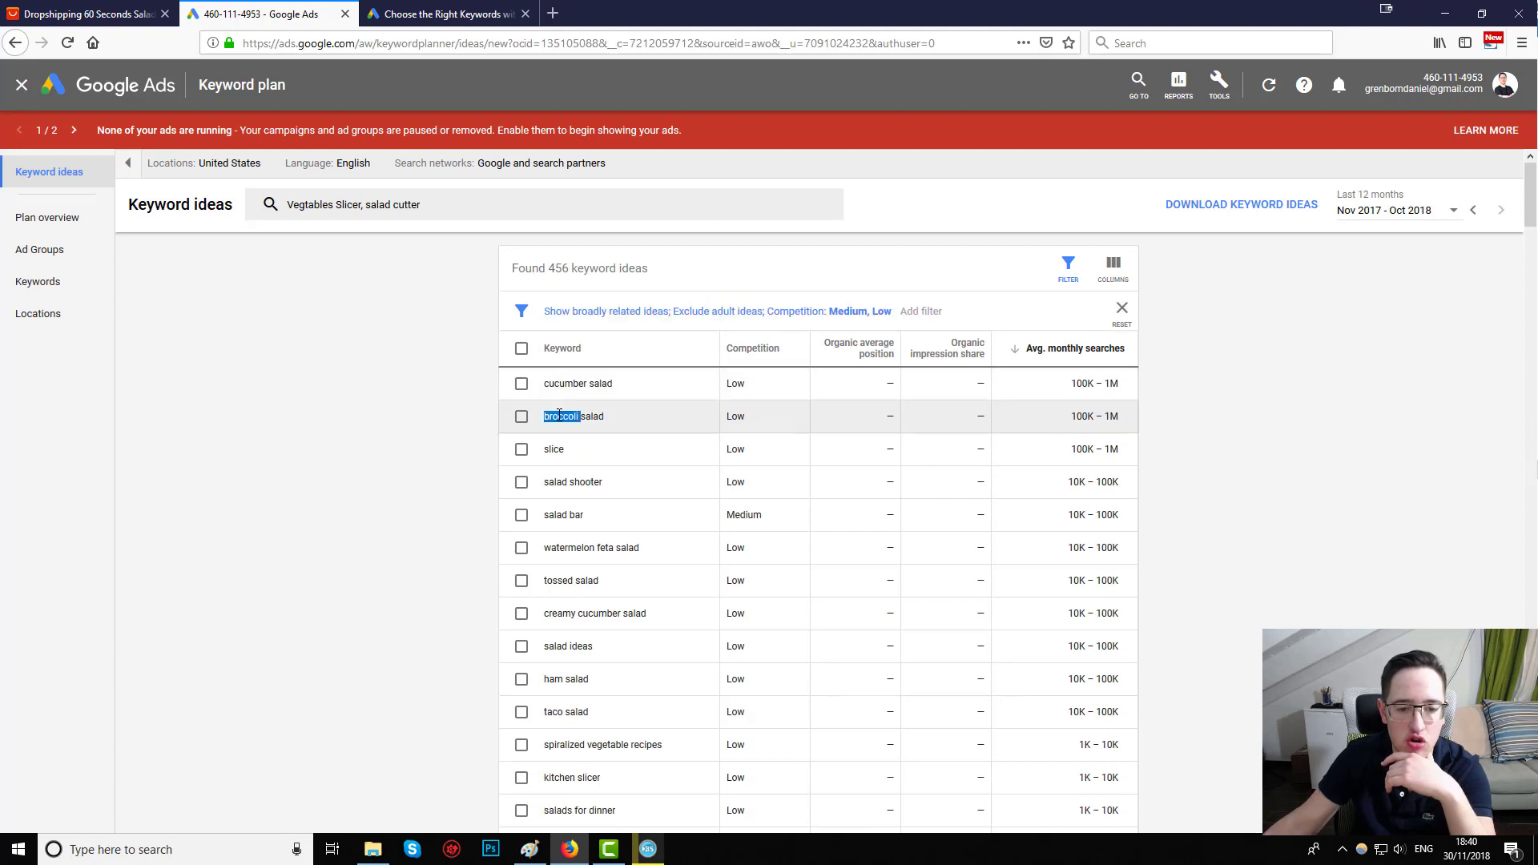
click(521, 388)
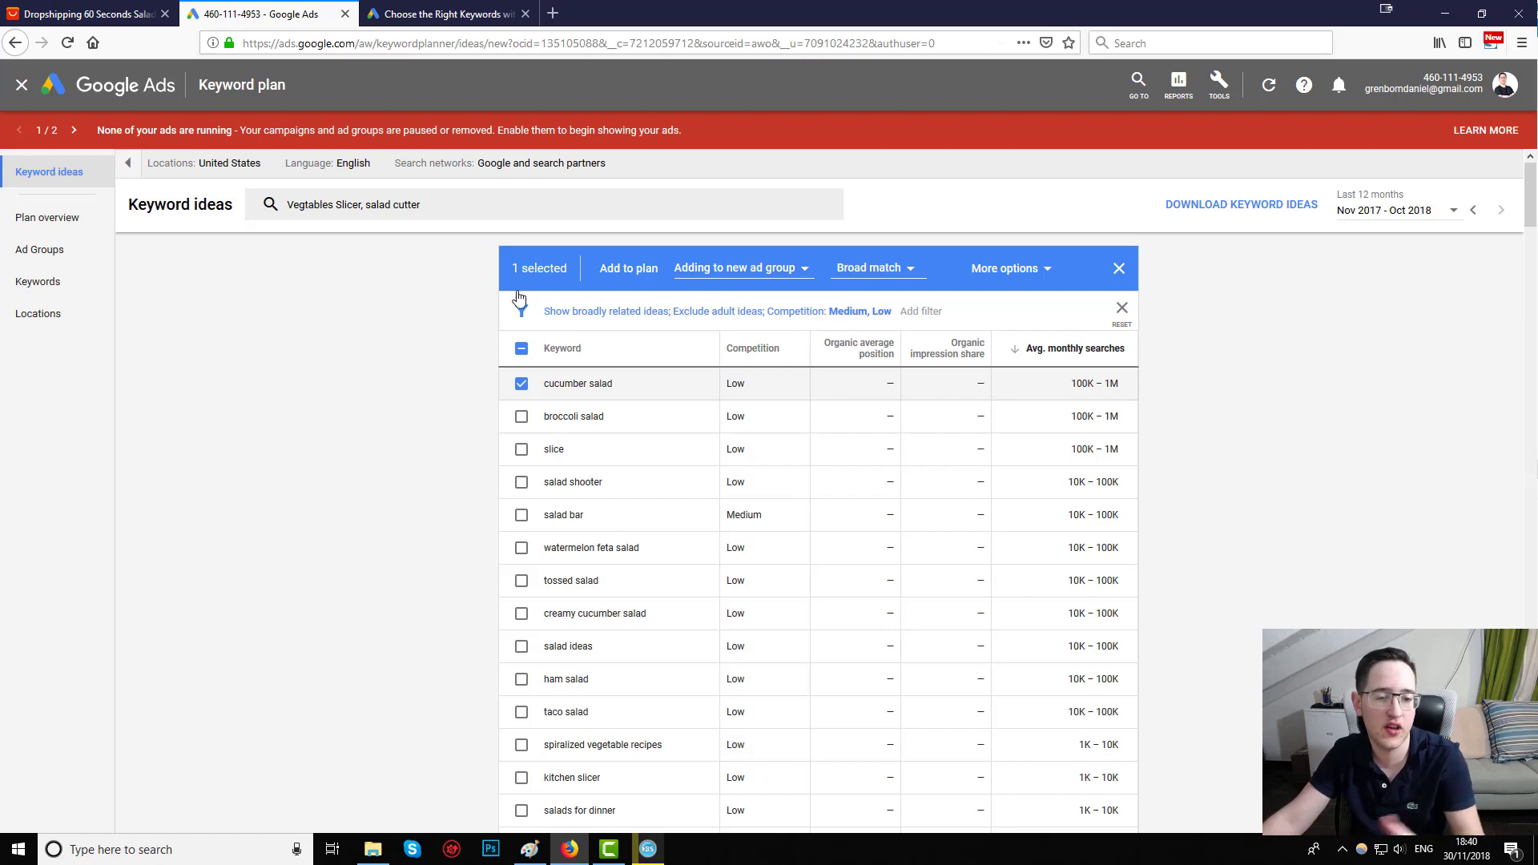
click(148, 11)
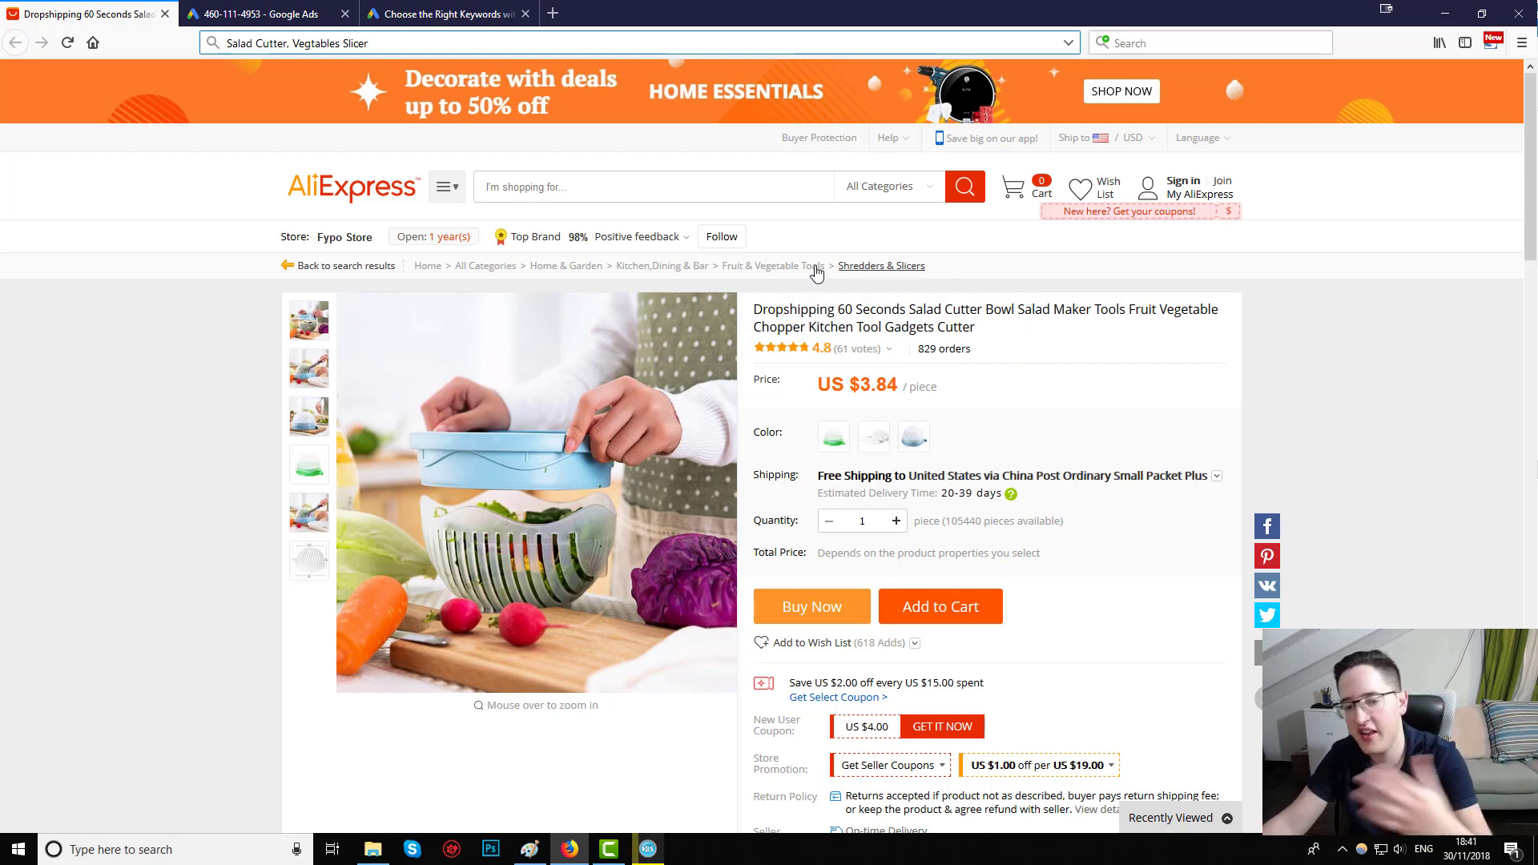
click(257, 13)
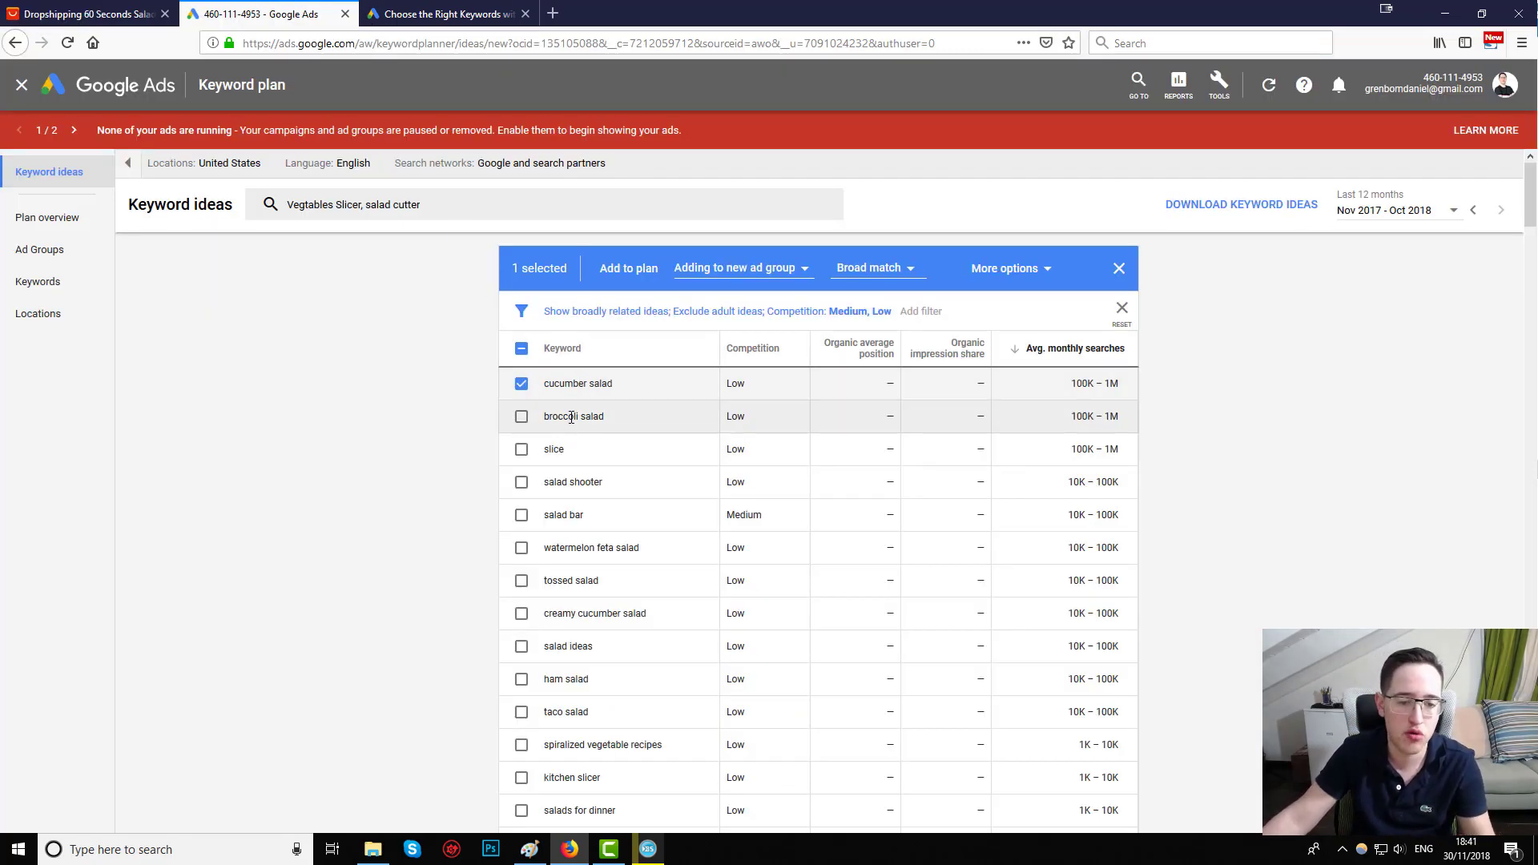
Step: Read through the low and medium competition keywords, looking at broccoli salad, watermelon feta salad, ham salad and those further down
double_click(572, 416)
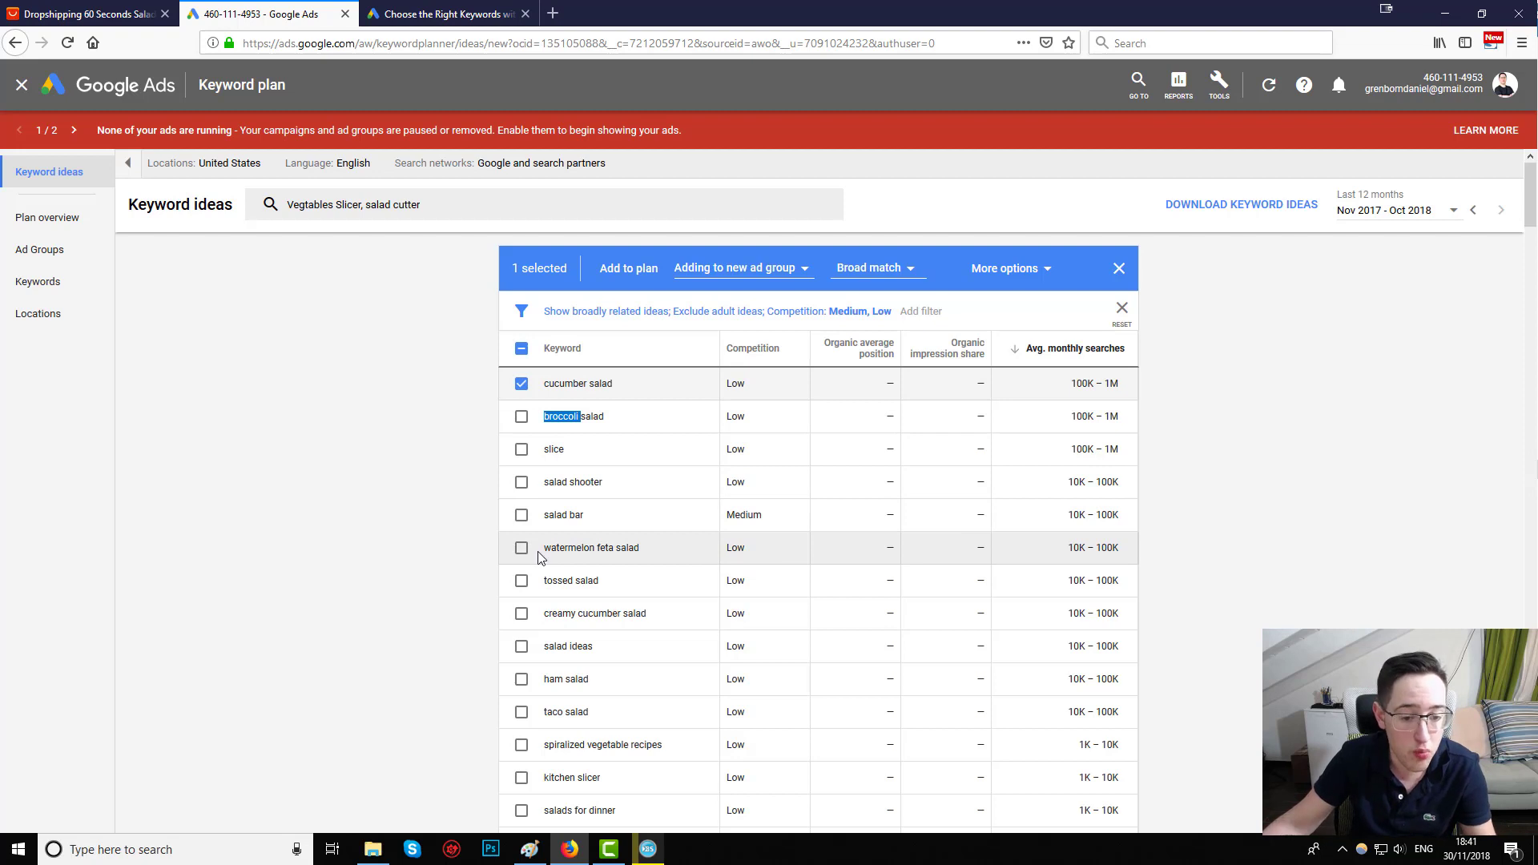
drag(547, 555, 650, 558)
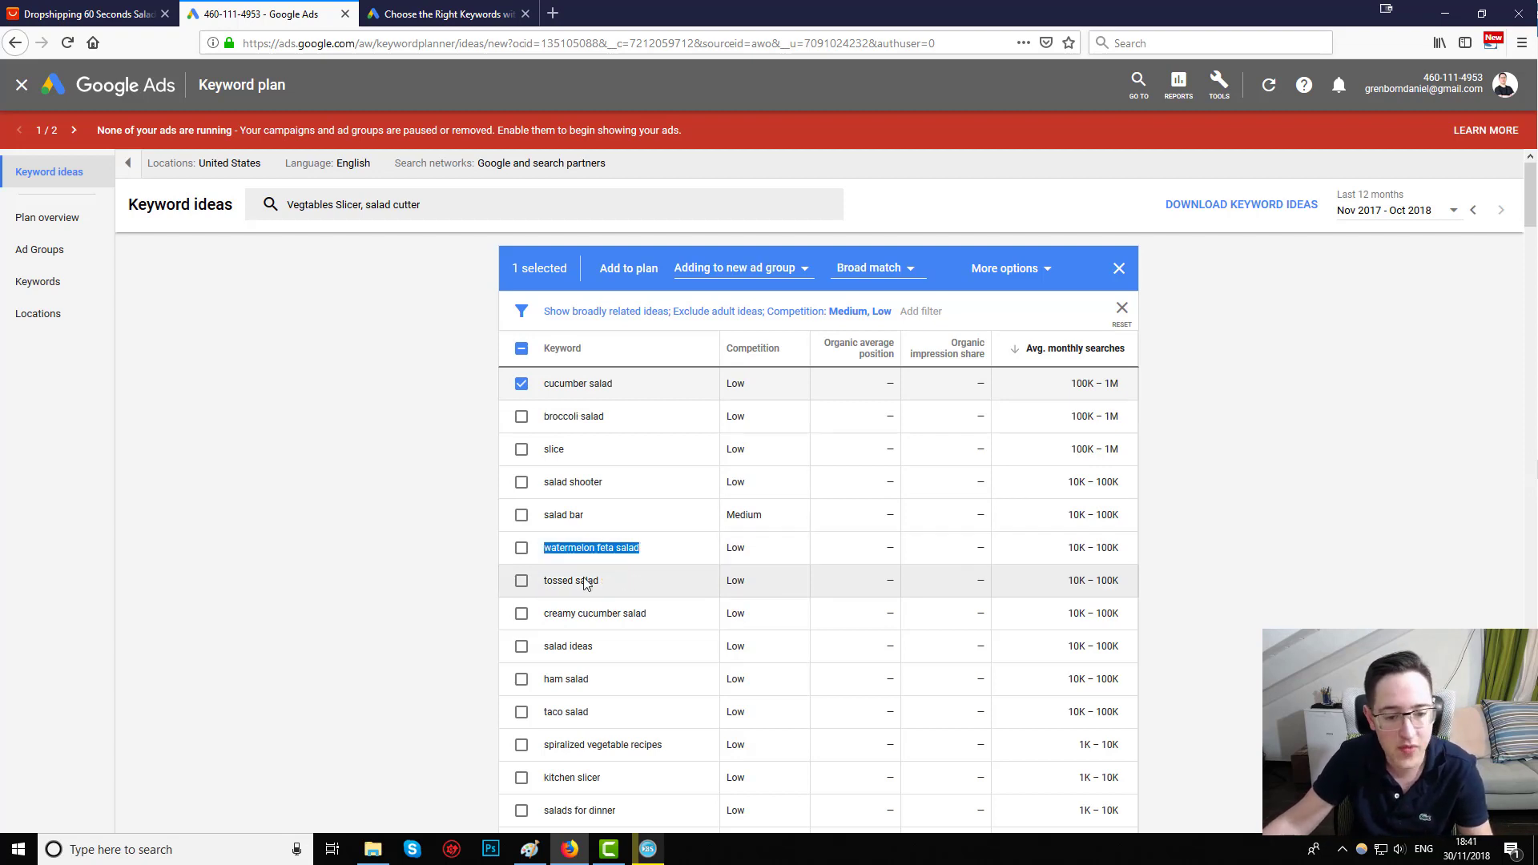
triple_click(585, 678)
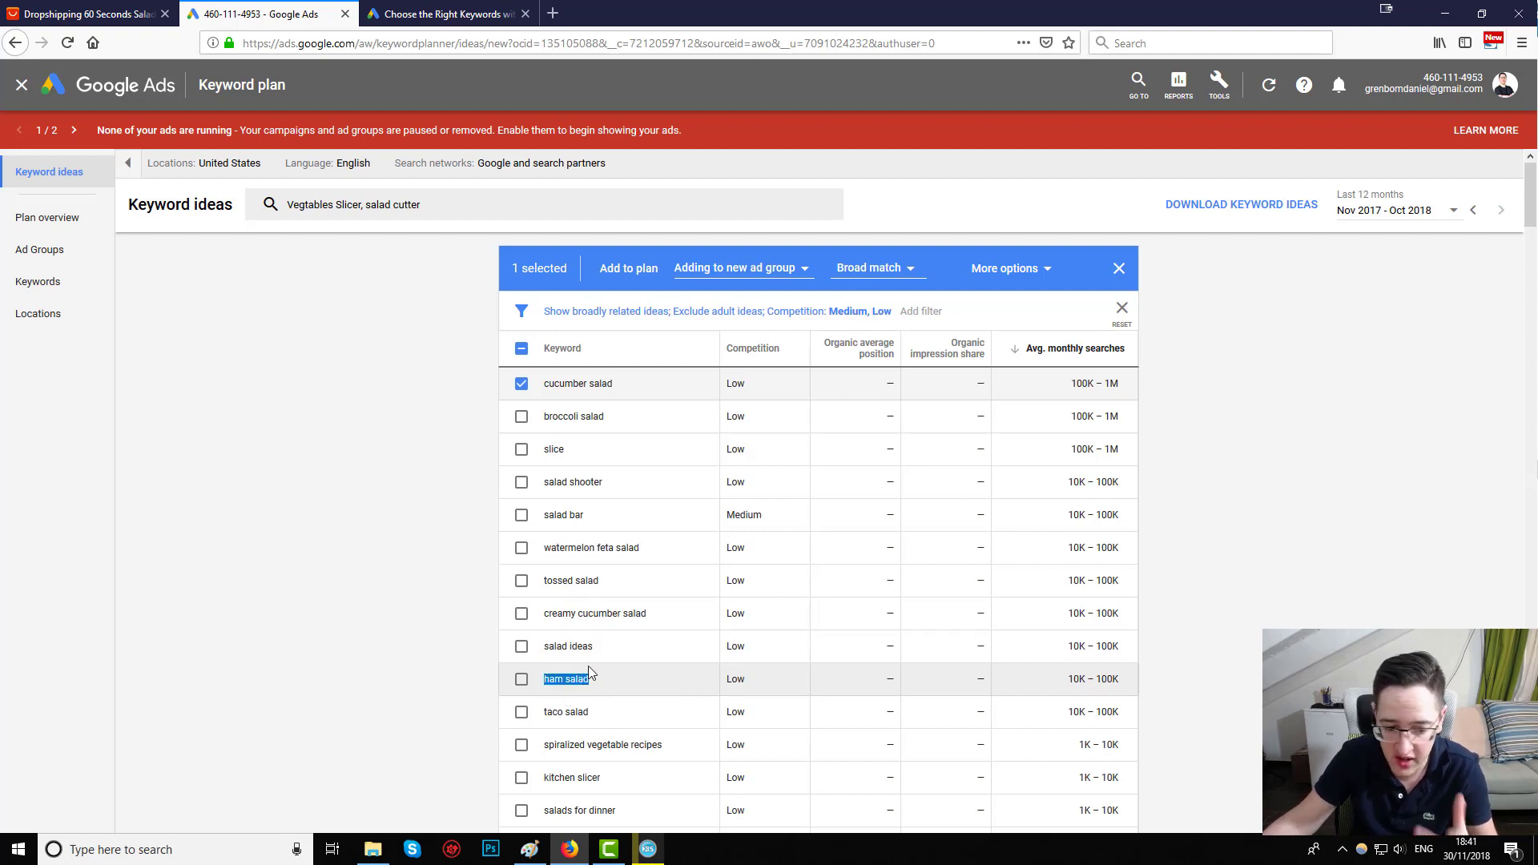
scroll(587, 671, down, 2)
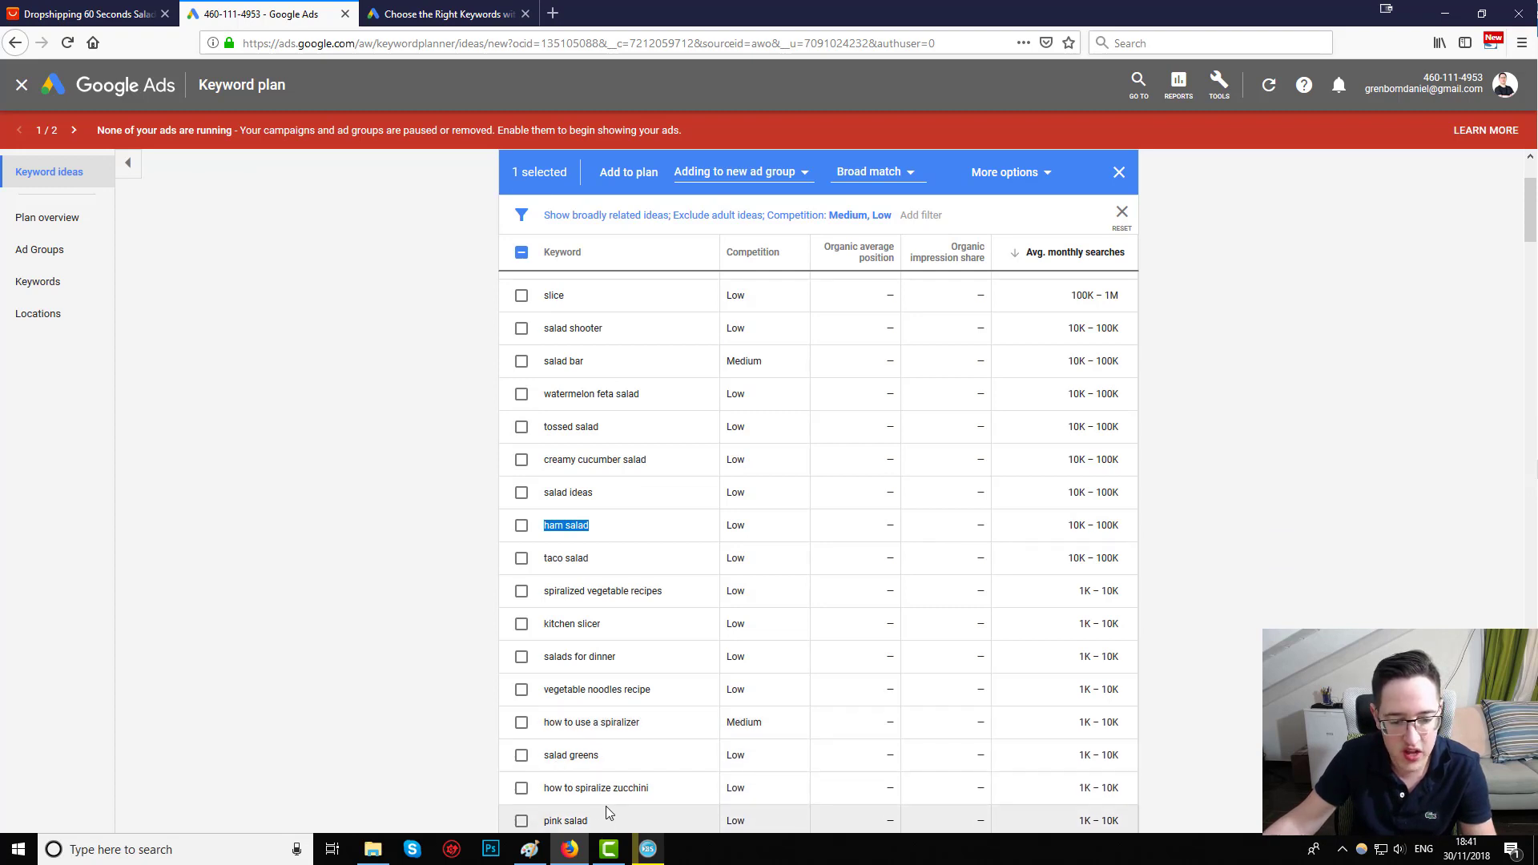
scroll(605, 806, down, 1)
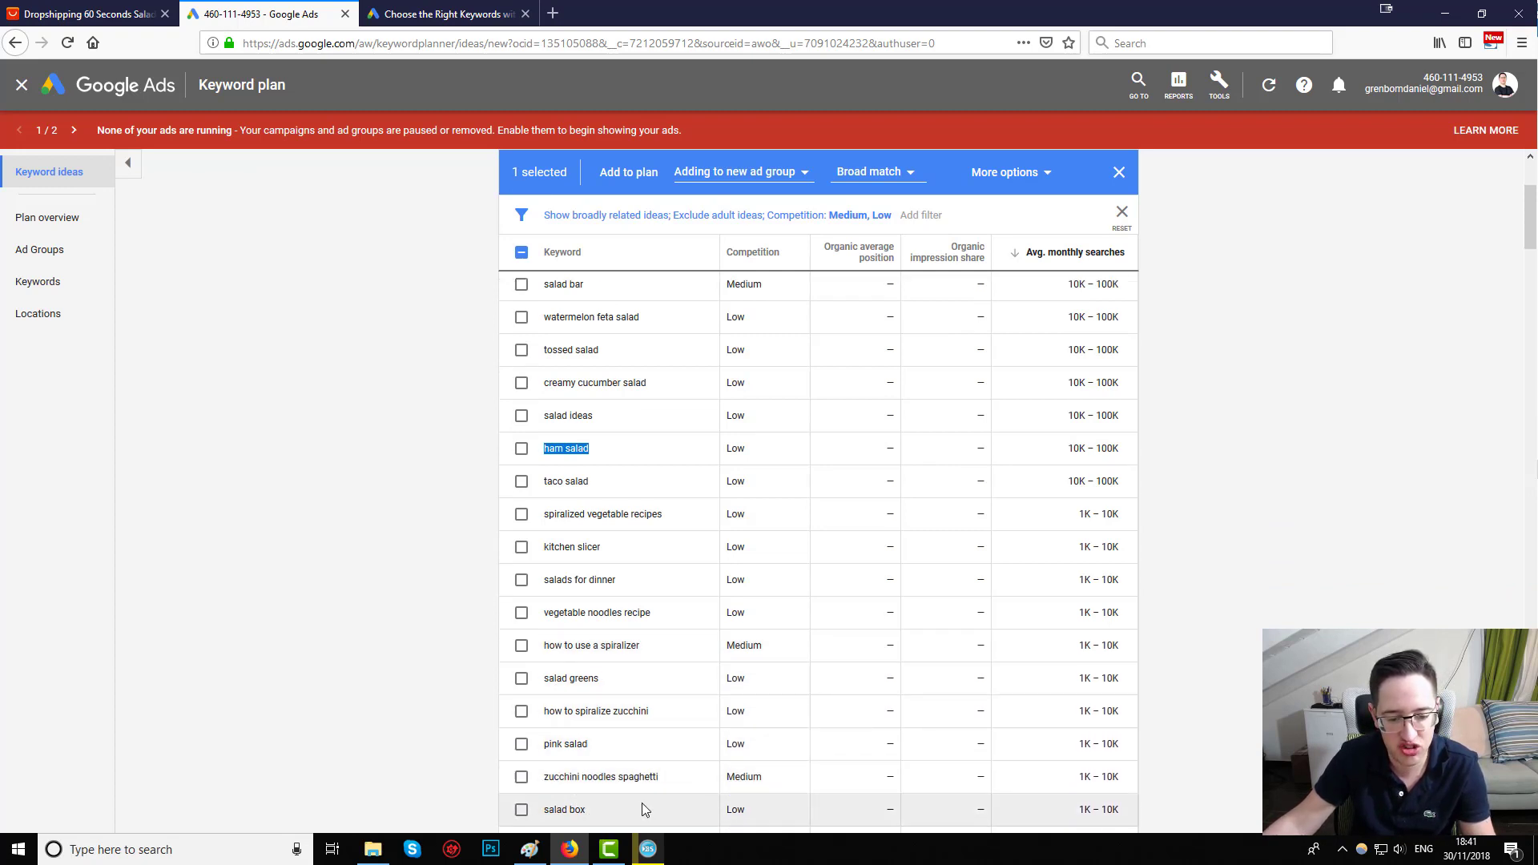
scroll(639, 804, down, 1)
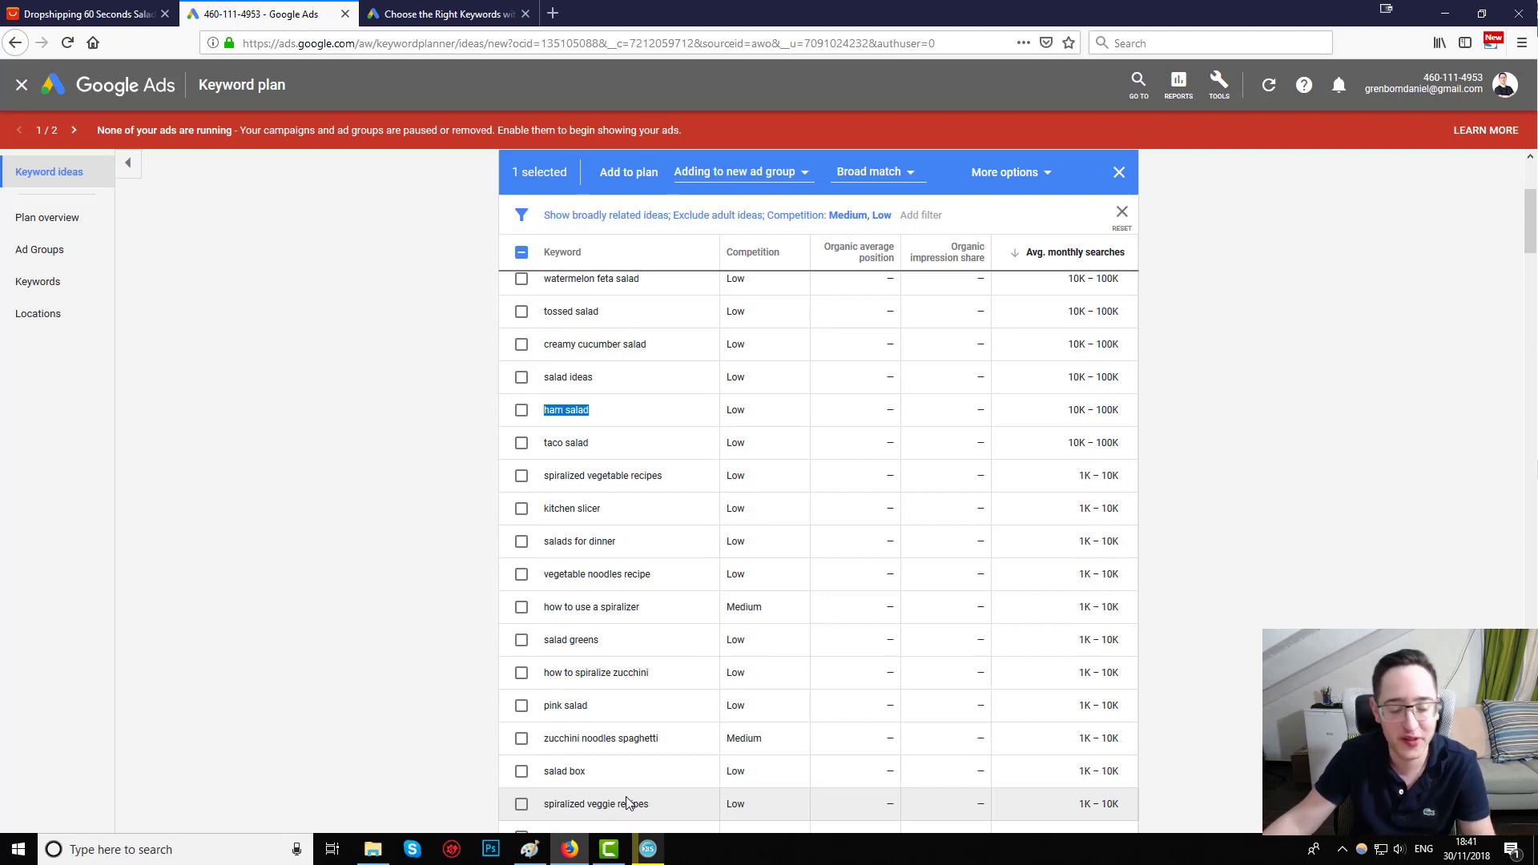
scroll(585, 695, down, 1)
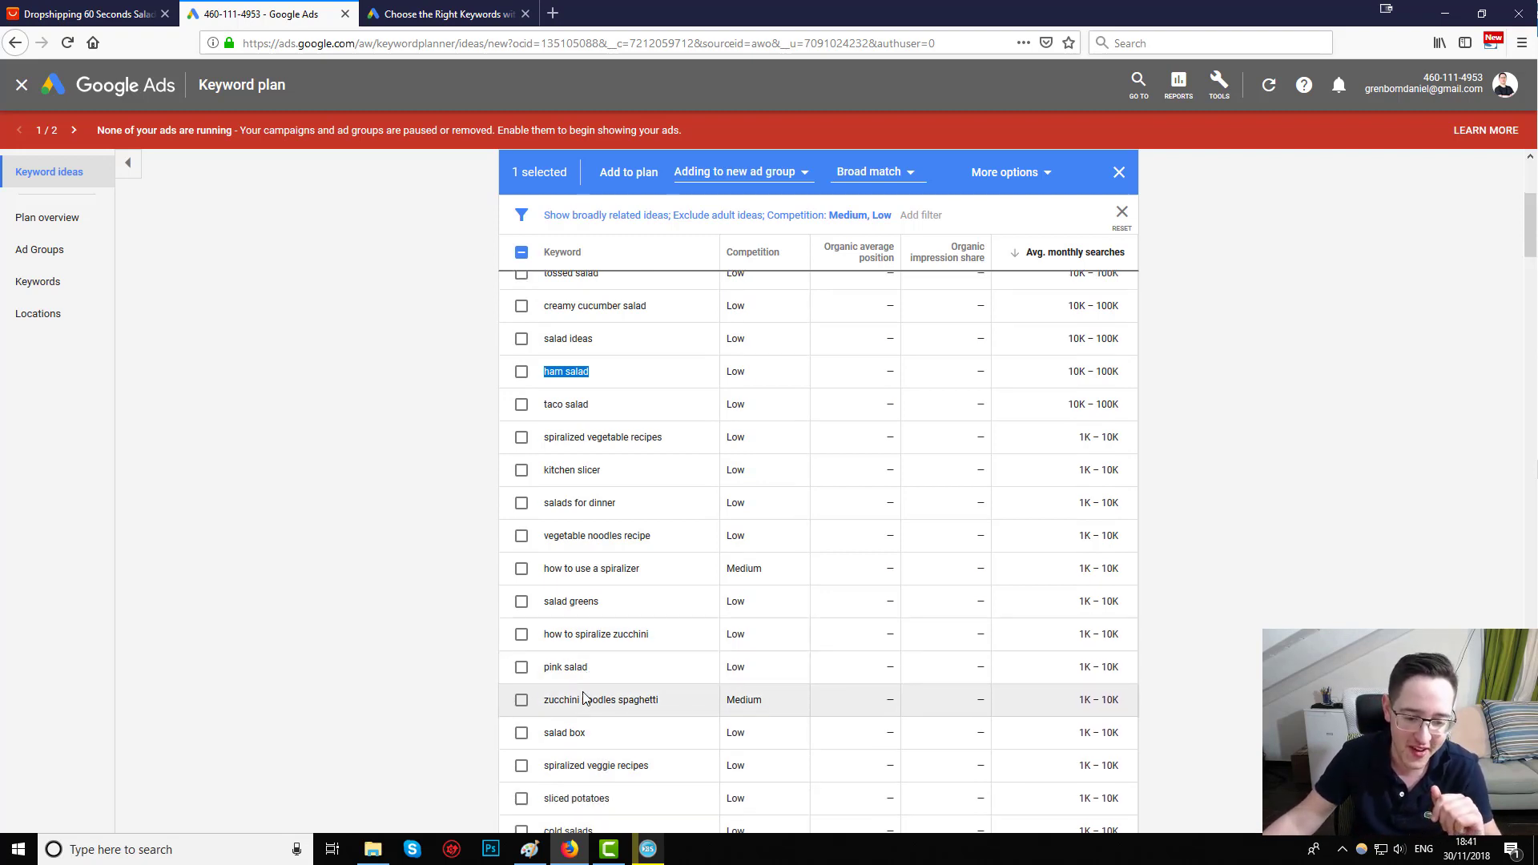
scroll(601, 689, down, 2)
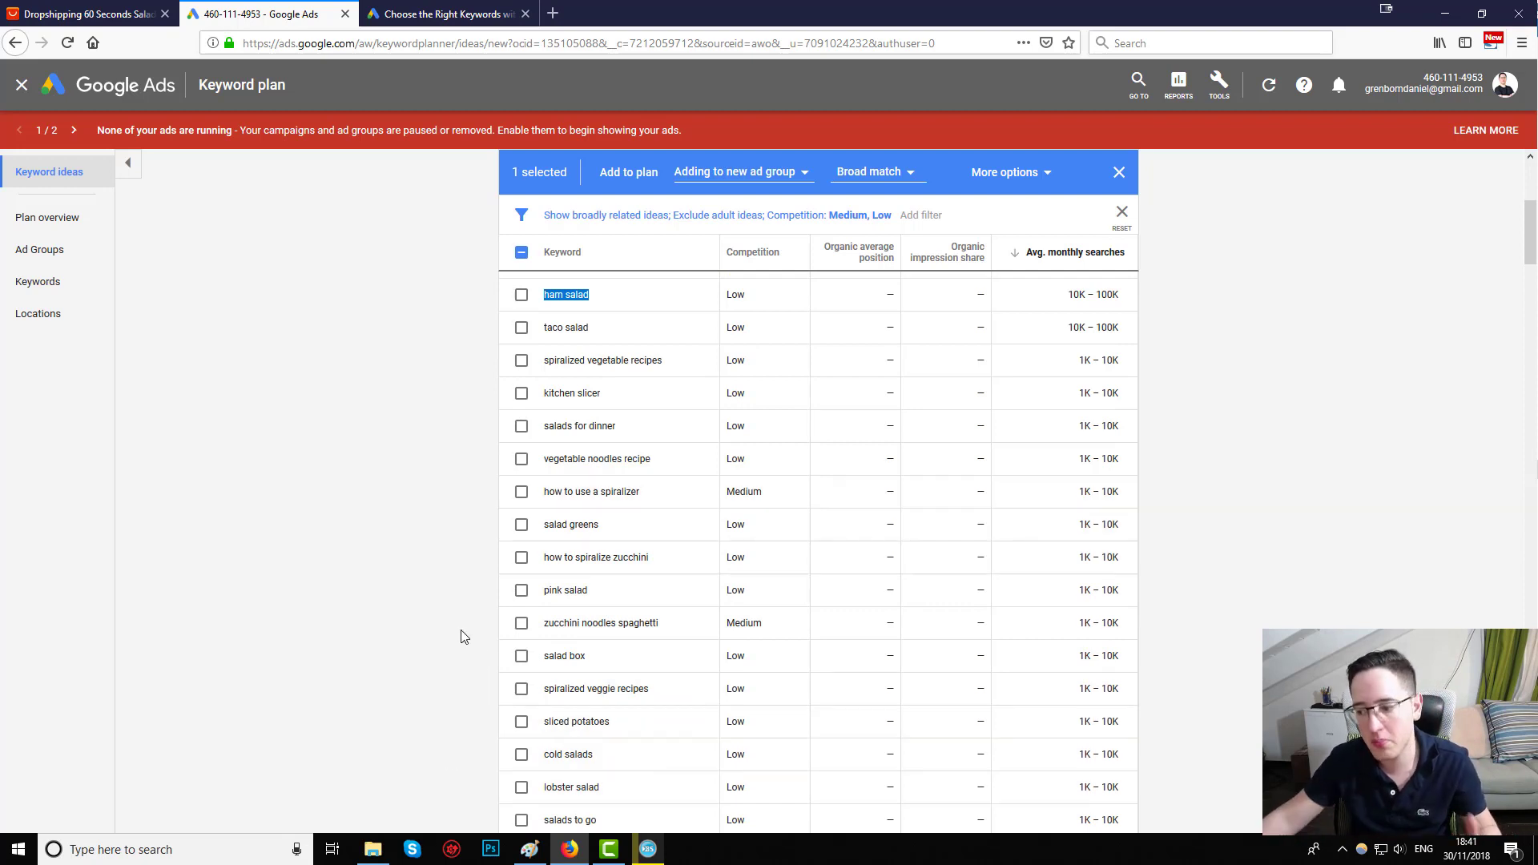
scroll(462, 635, up, 10)
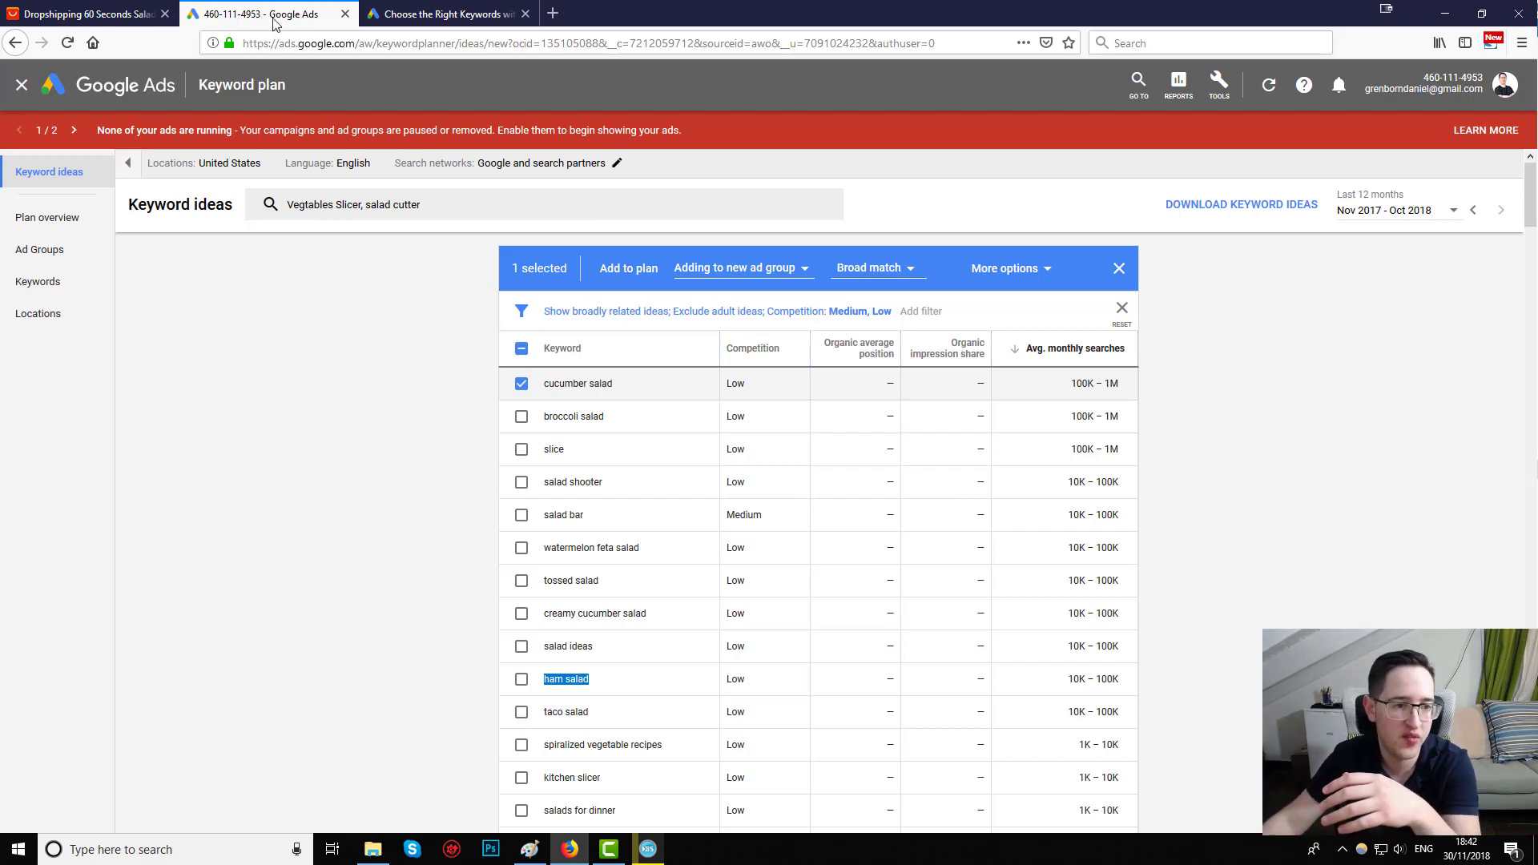
Step: Revisit the AliExpress salad cutter product page, return to Keyword Planner, and look over the filtered keyword ideas again
click(70, 16)
click(260, 6)
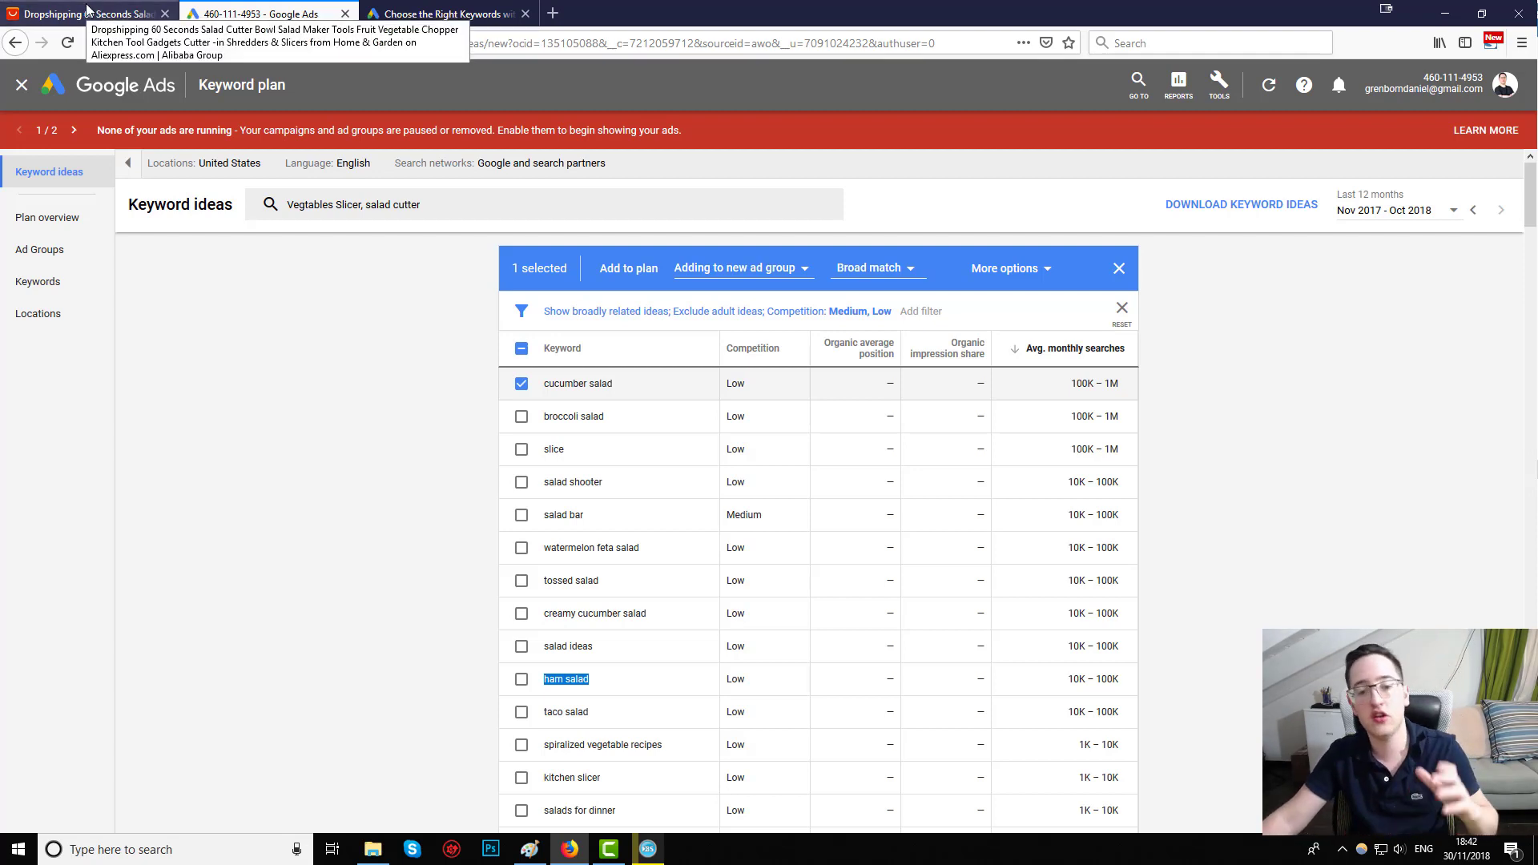
click(88, 10)
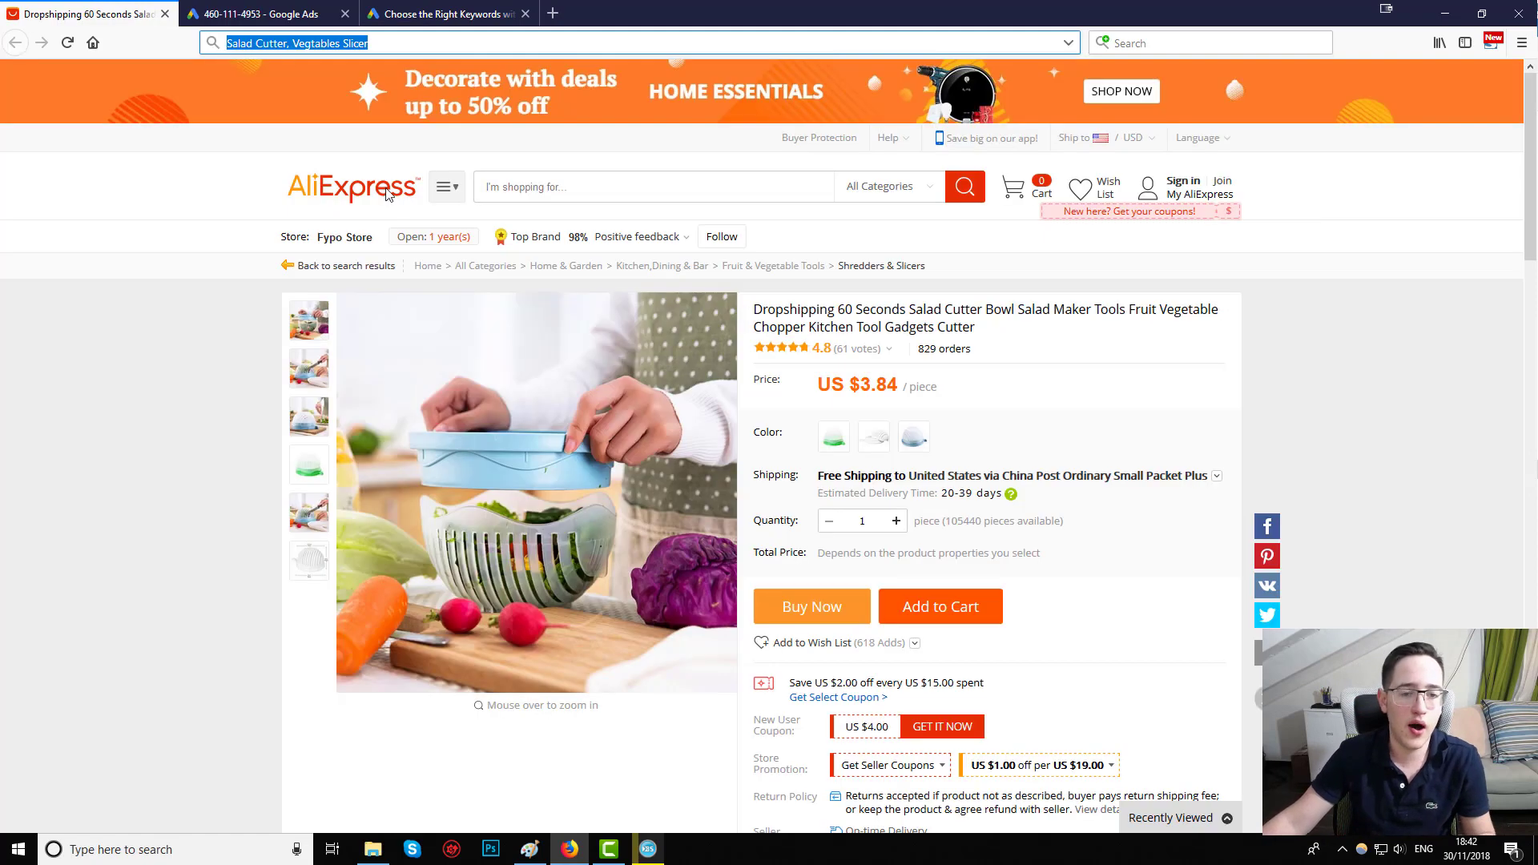
click(302, 6)
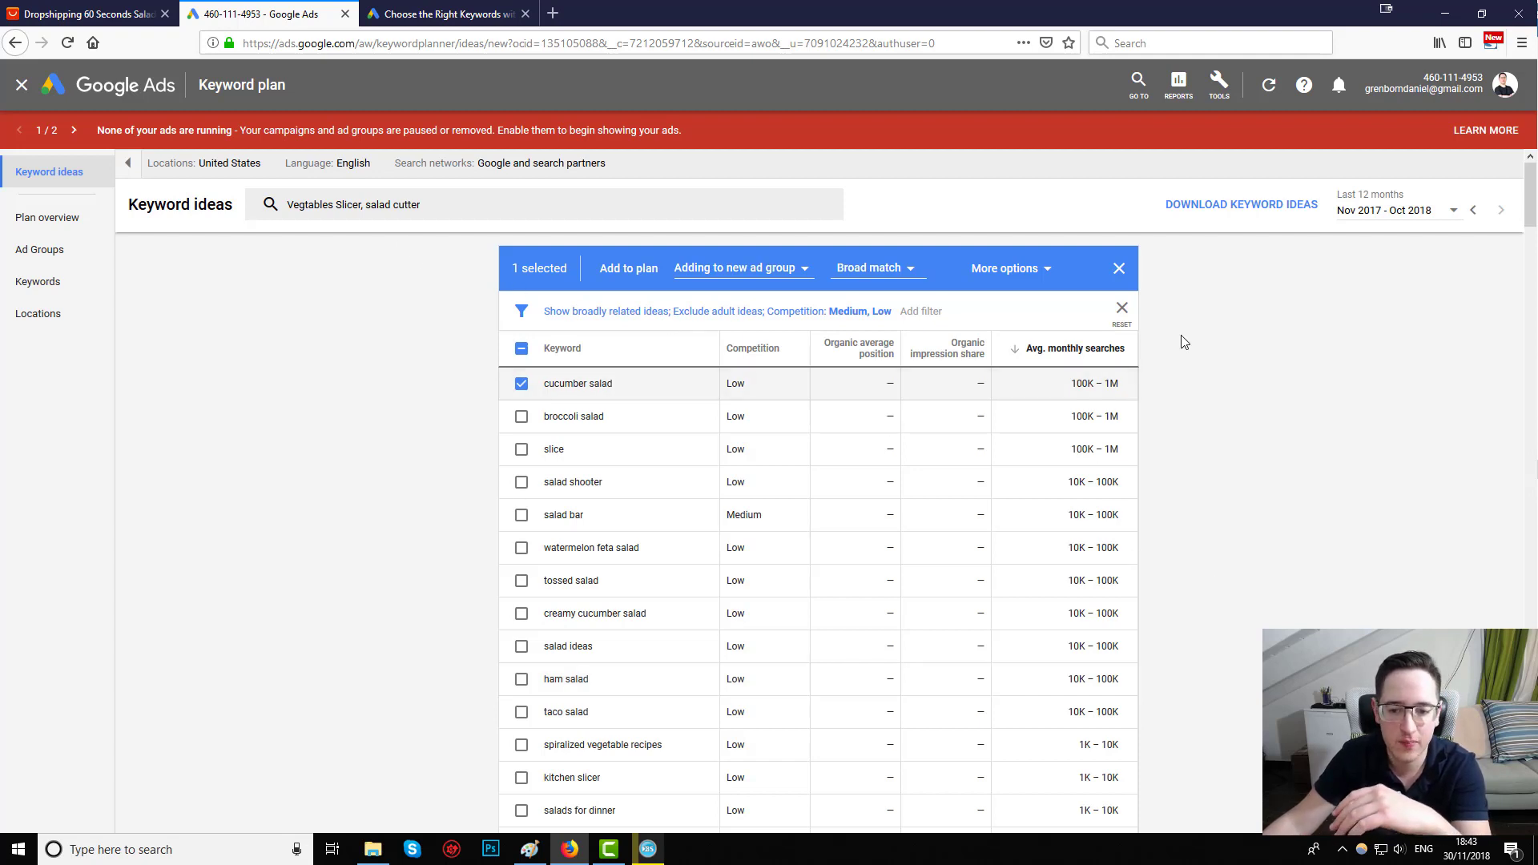
scroll(1096, 552, down, 3)
scroll(941, 467, down, 3)
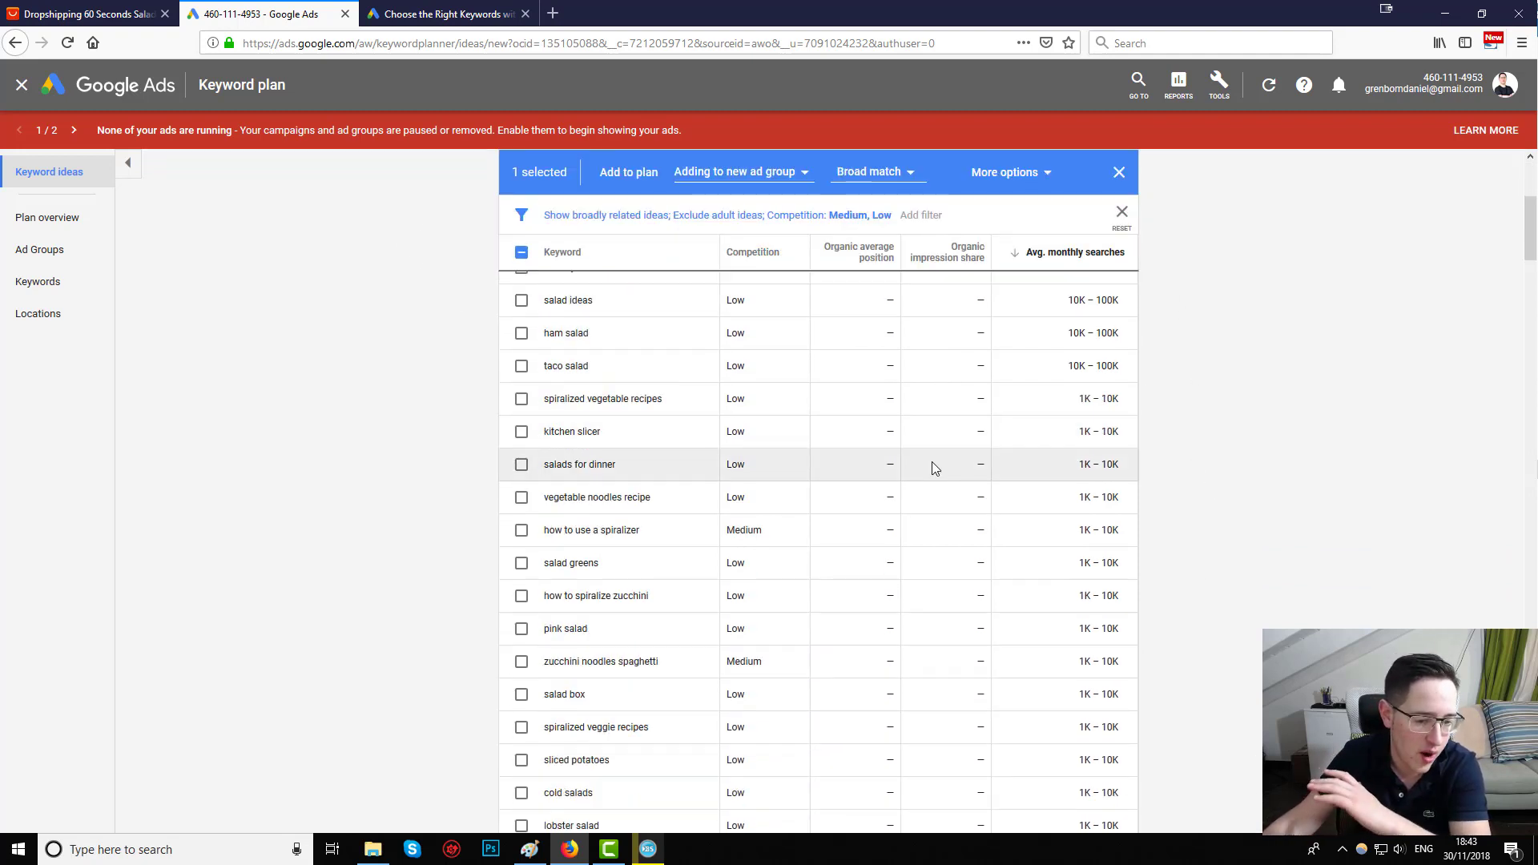
scroll(929, 472, up, 6)
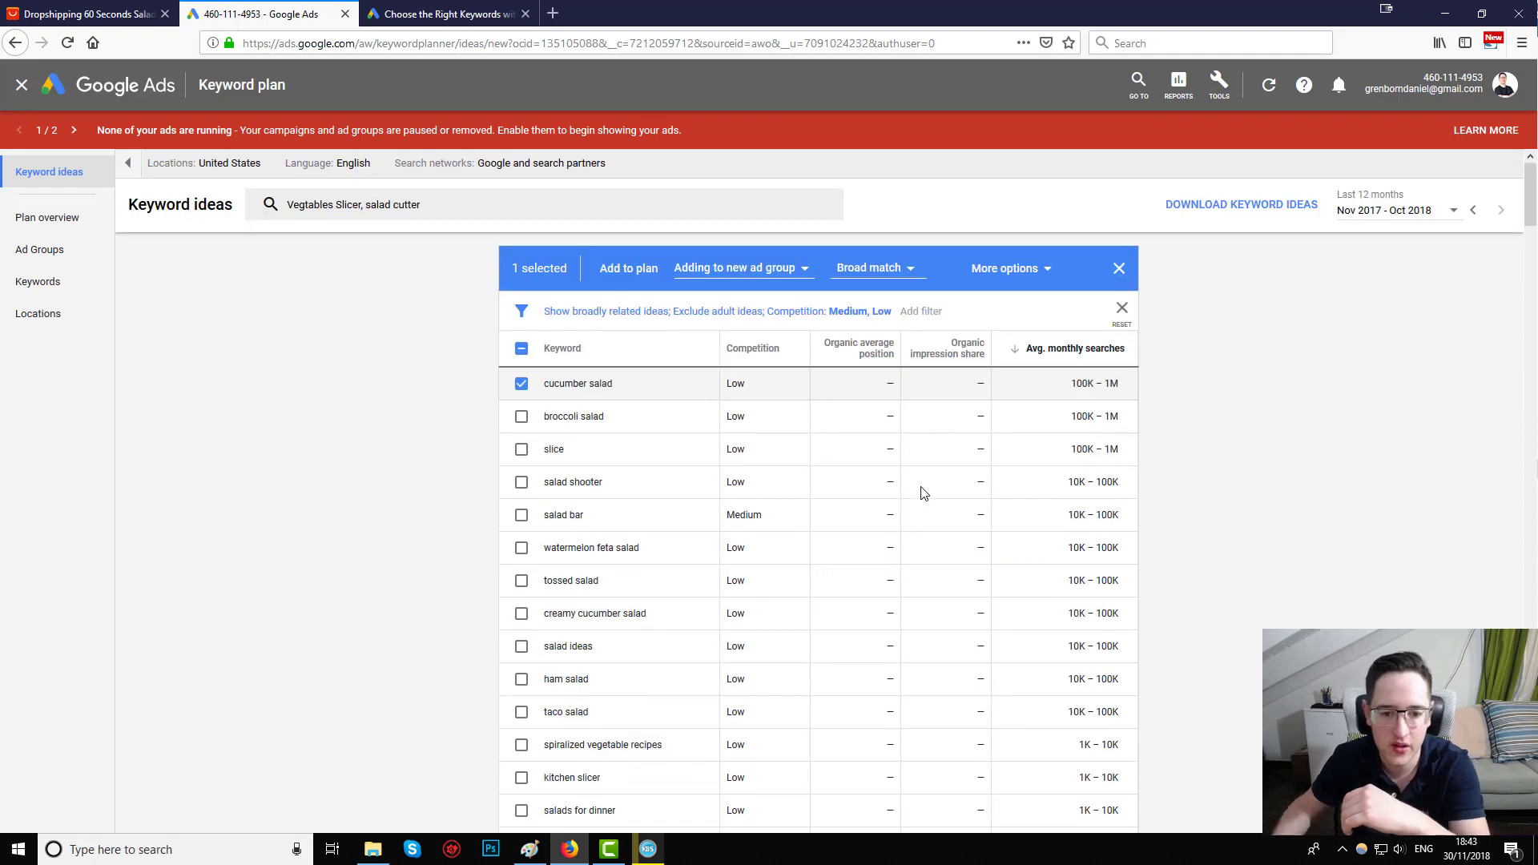